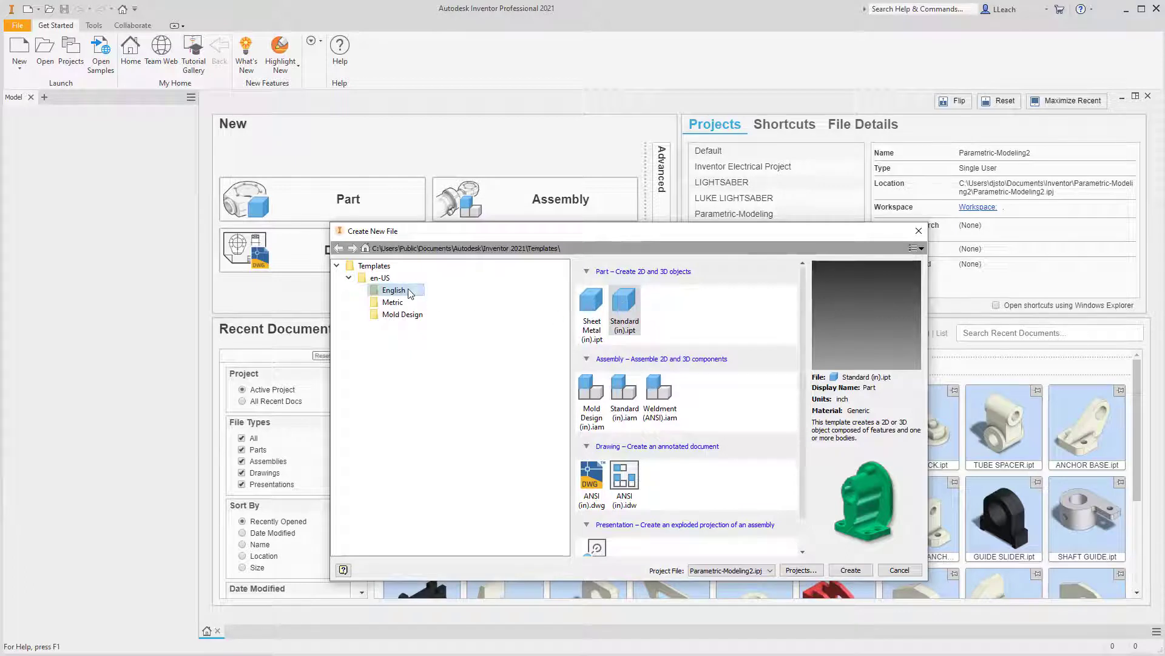
# Step: Create a new part from the English Standard (in).ipt template
pyautogui.click(396, 291)
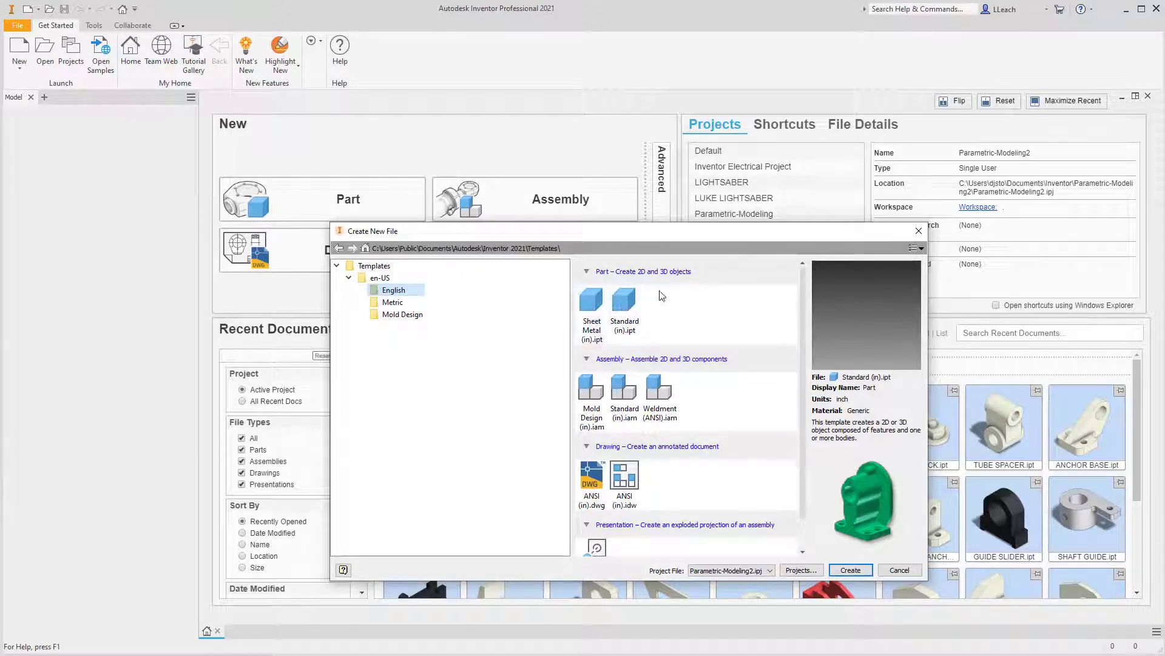
pyautogui.click(625, 300)
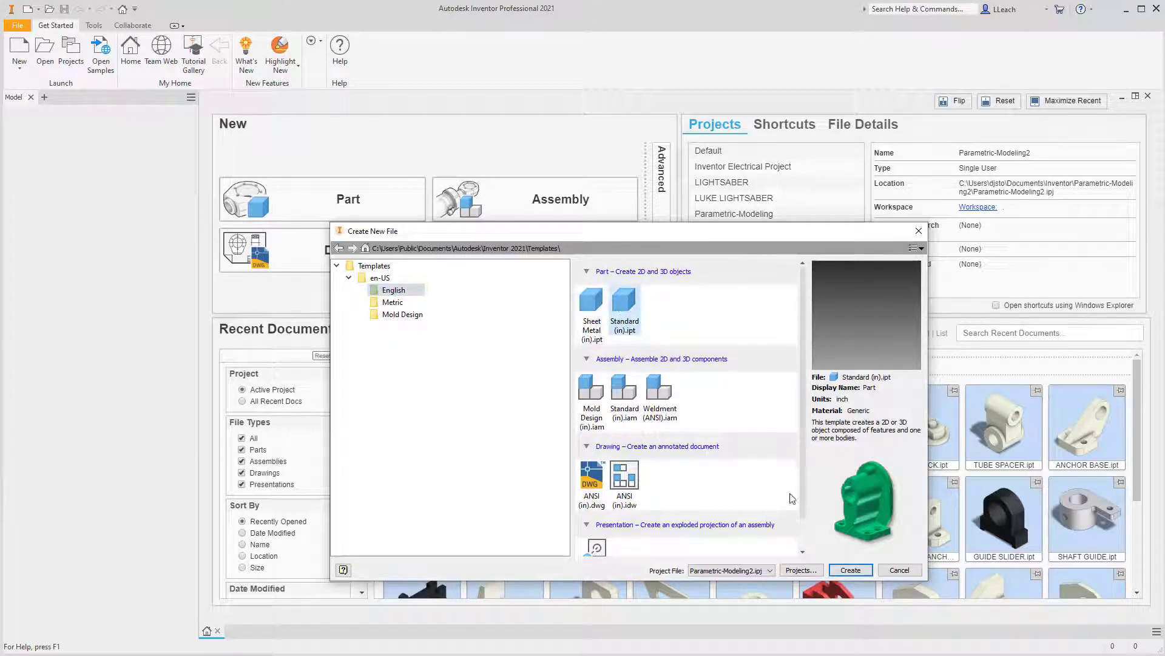
pyautogui.click(848, 570)
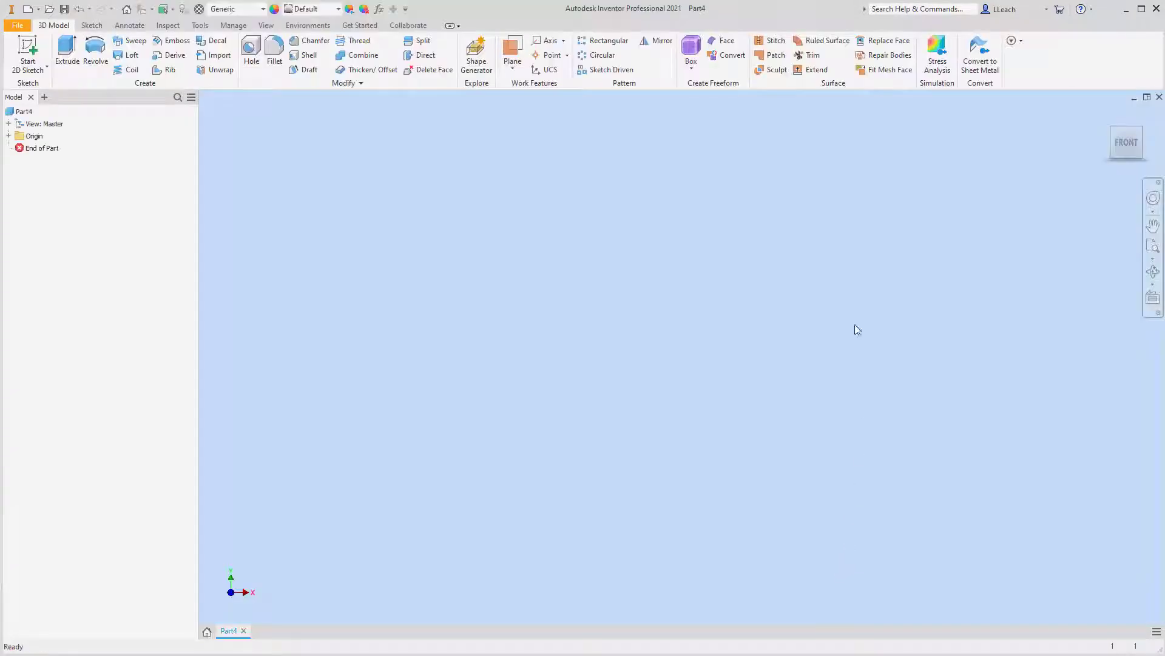
# Step: Start a 2D sketch on the XY plane
pyautogui.click(28, 72)
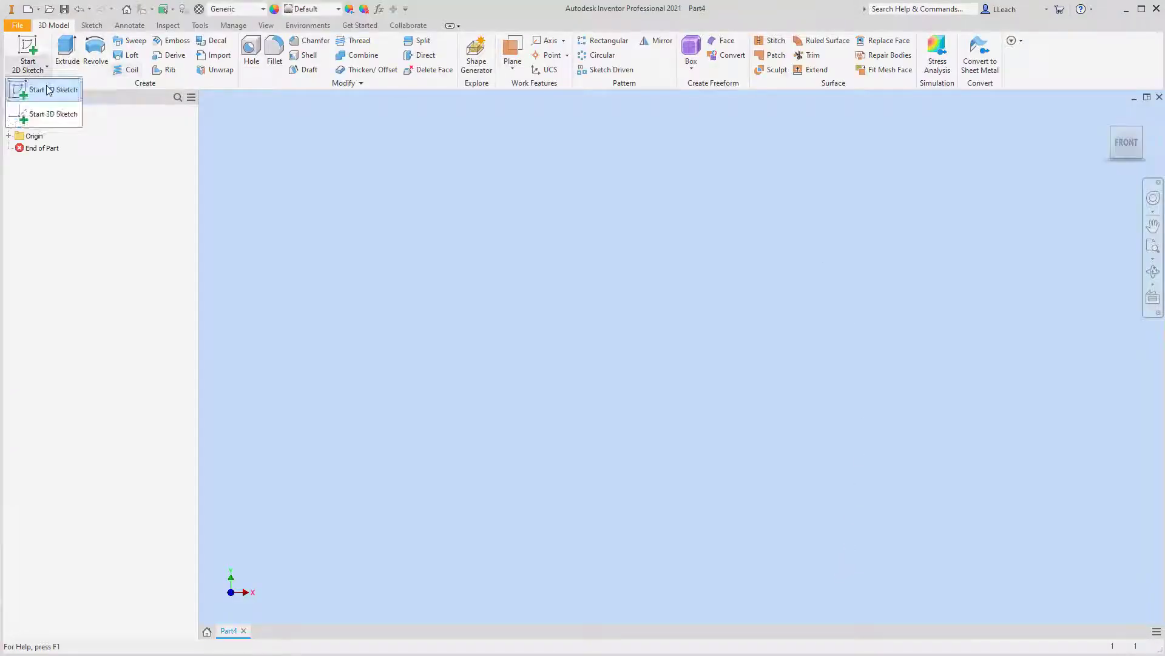
pyautogui.click(44, 90)
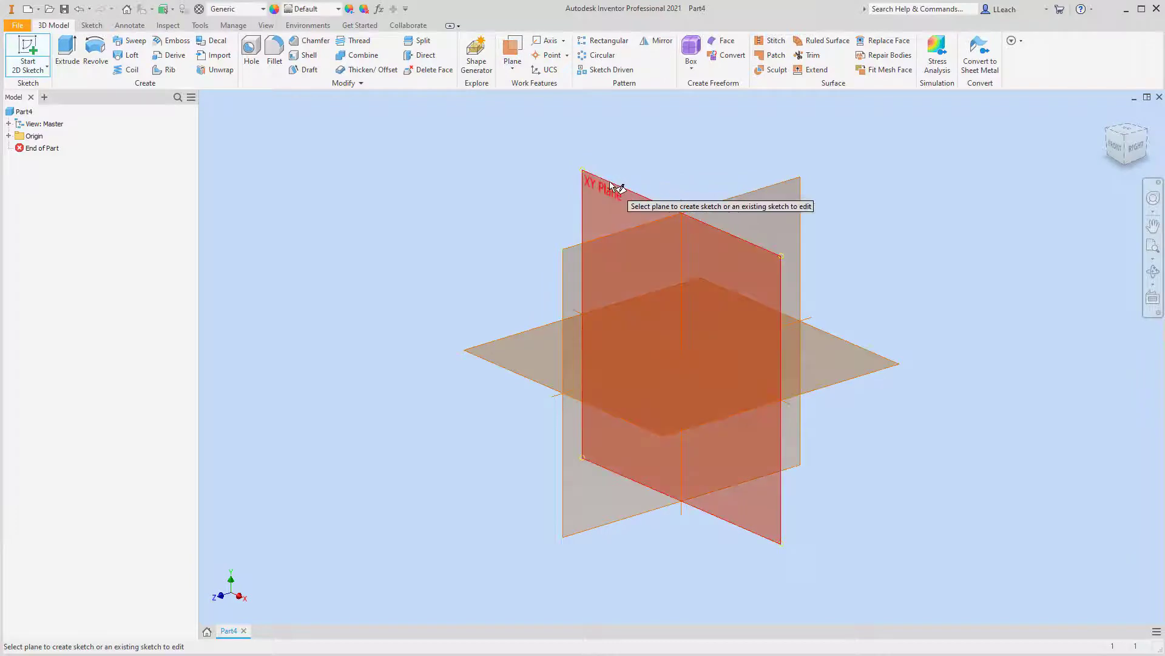
pyautogui.click(611, 184)
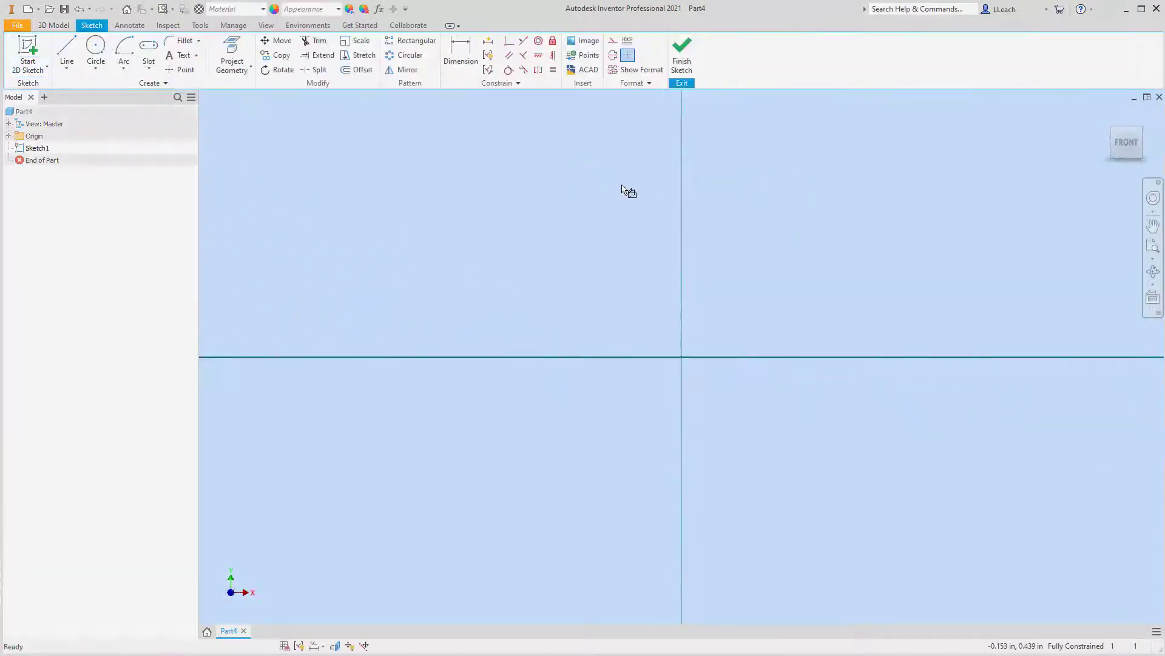
# Step: Sketch a center-point circle about 0.45 in in diameter centered on the origin
pyautogui.click(98, 71)
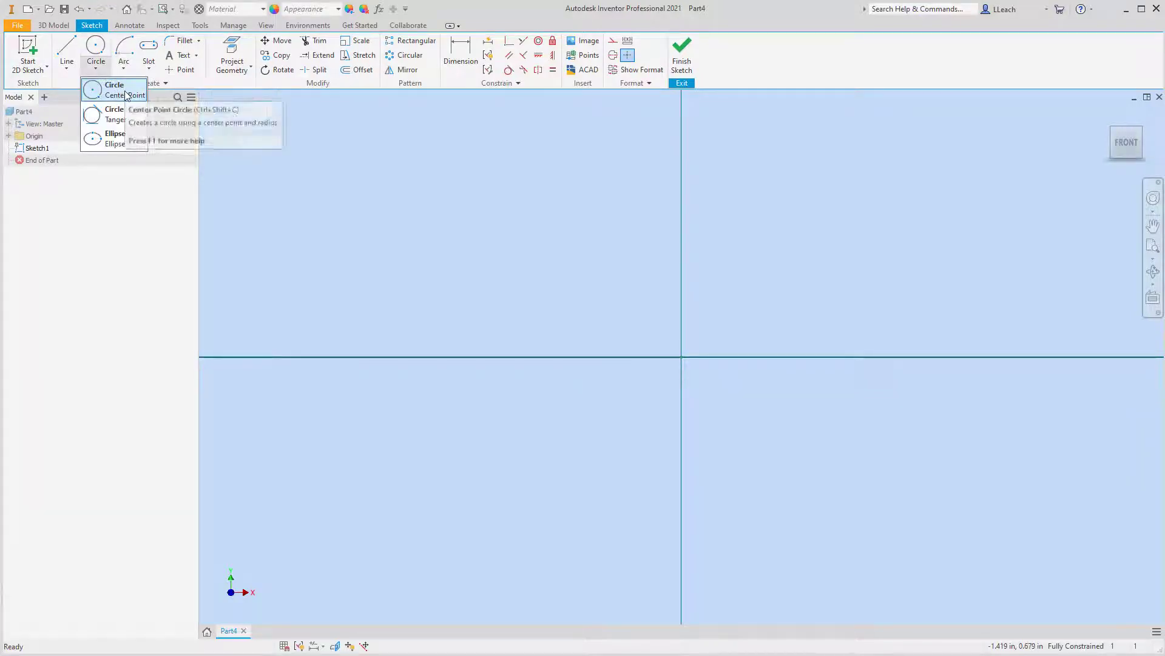
pyautogui.click(126, 95)
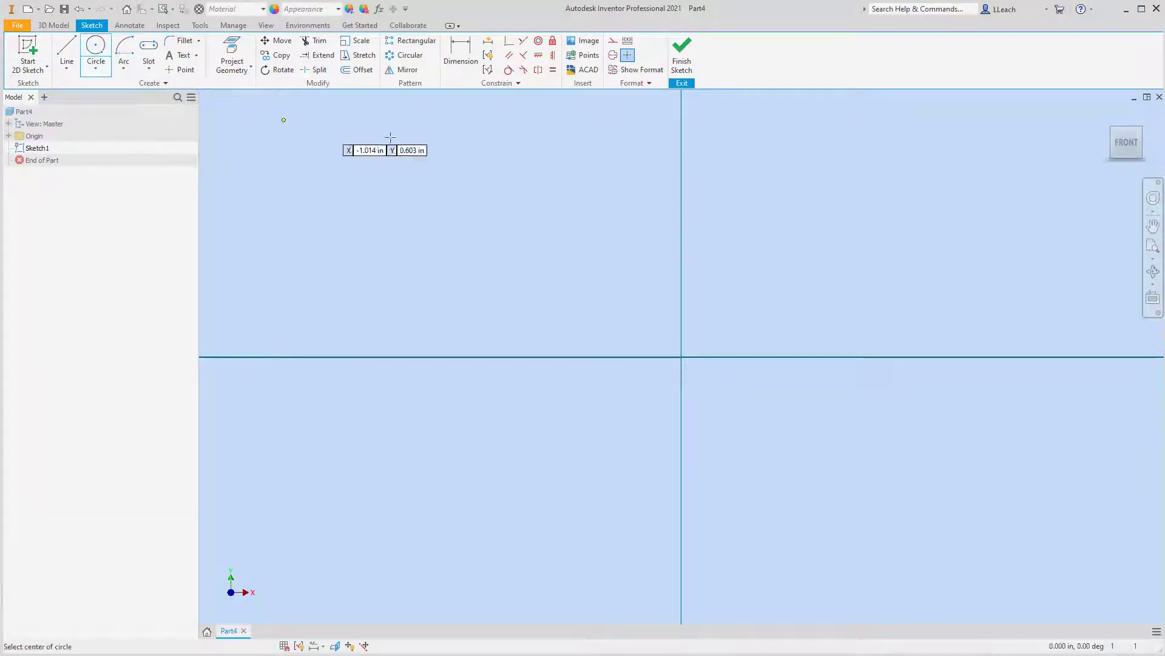
pyautogui.click(681, 356)
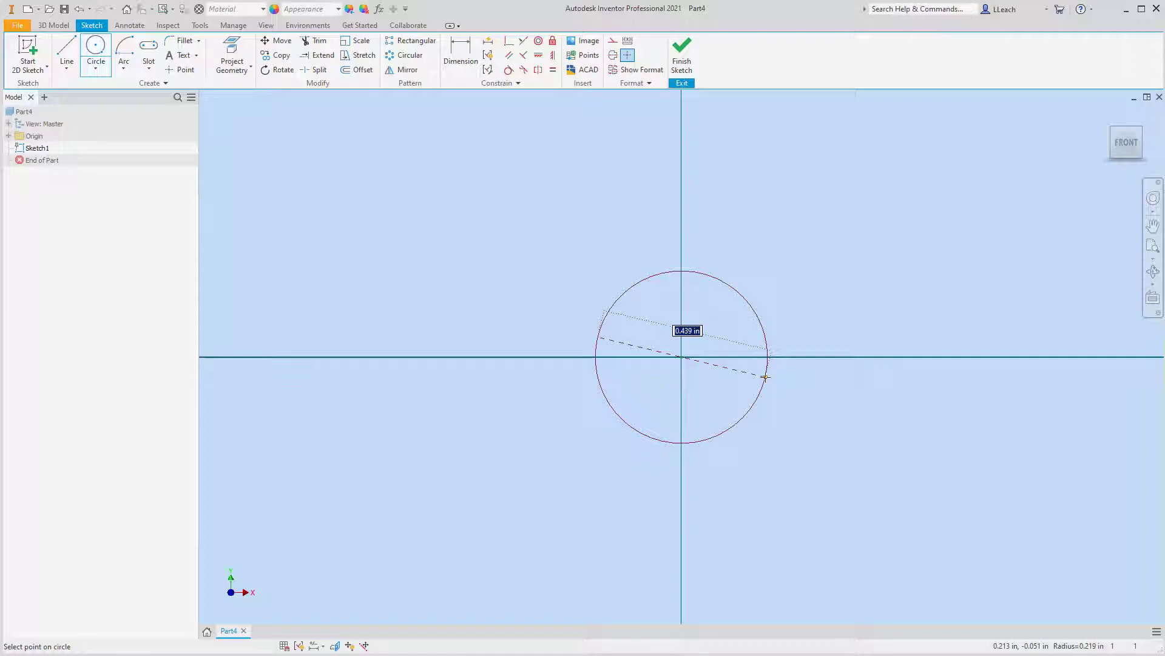
pyautogui.click(767, 379)
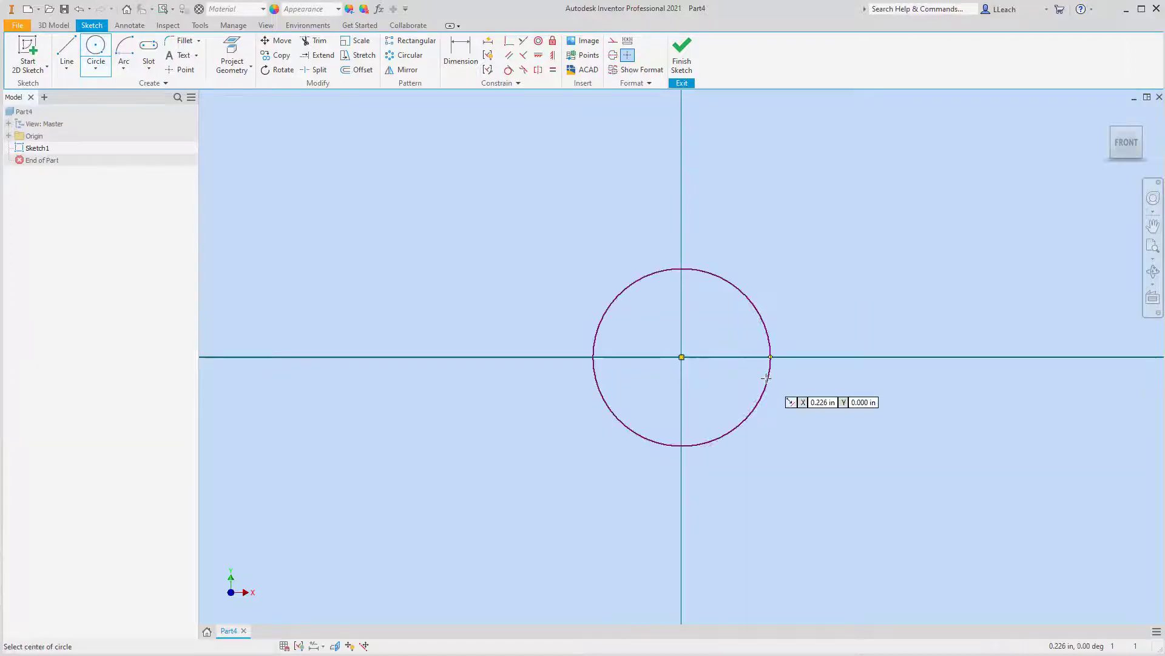
# Step: Dimension the circle's diameter and set it to 1 in
pyautogui.press('d')
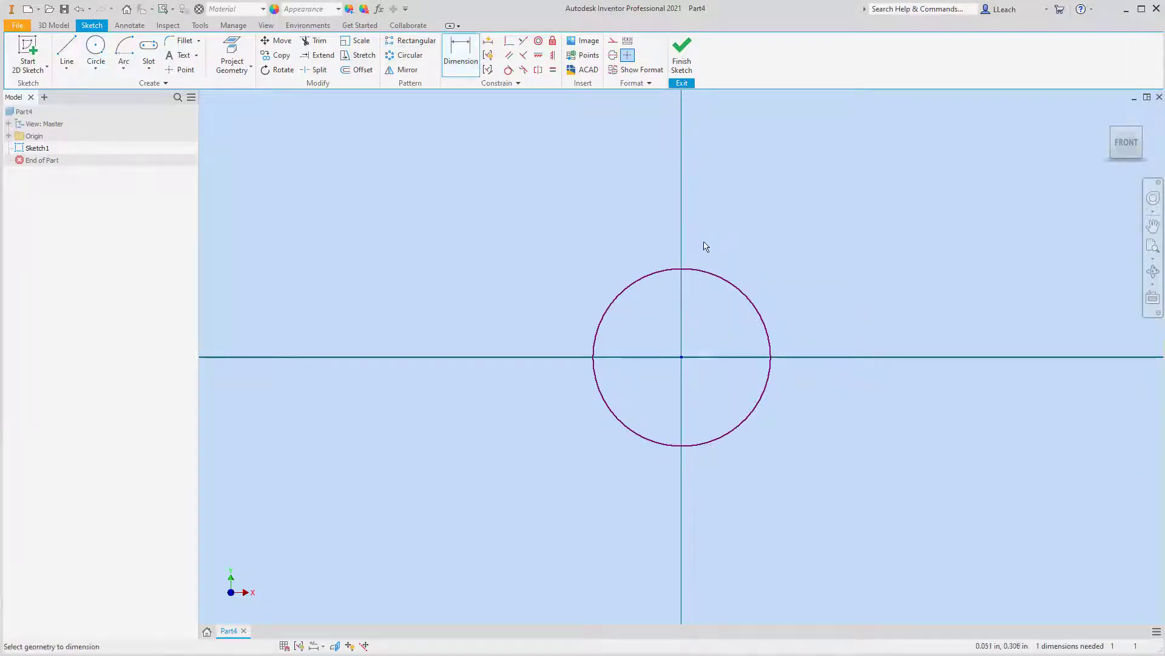
pyautogui.click(716, 276)
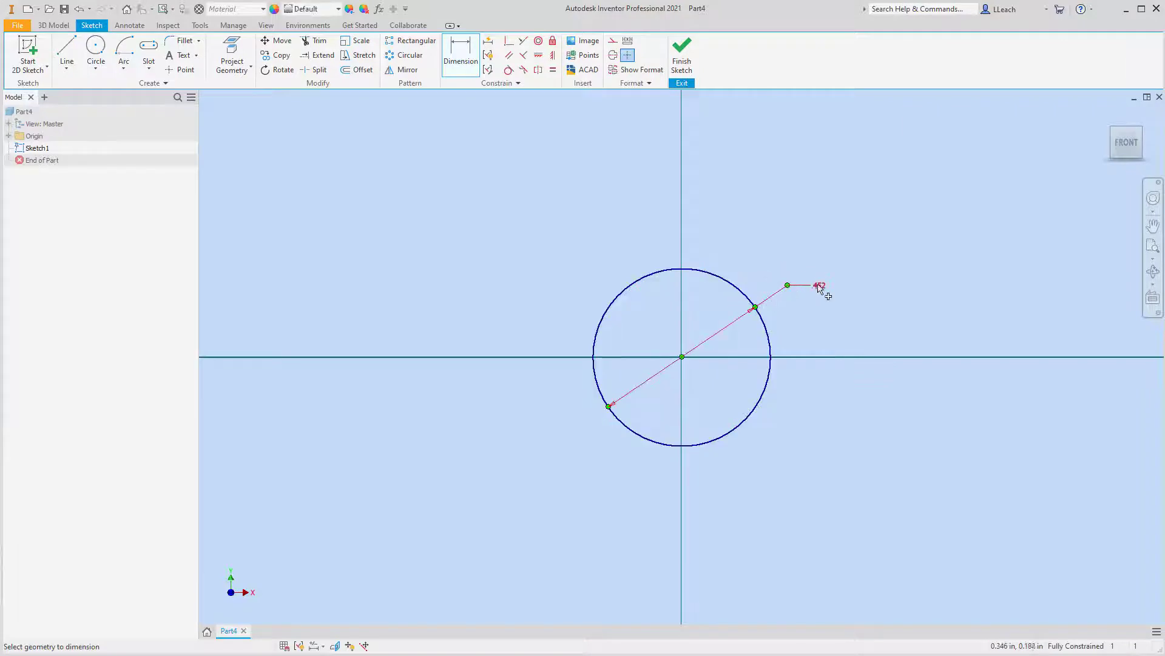
pyautogui.click(821, 294)
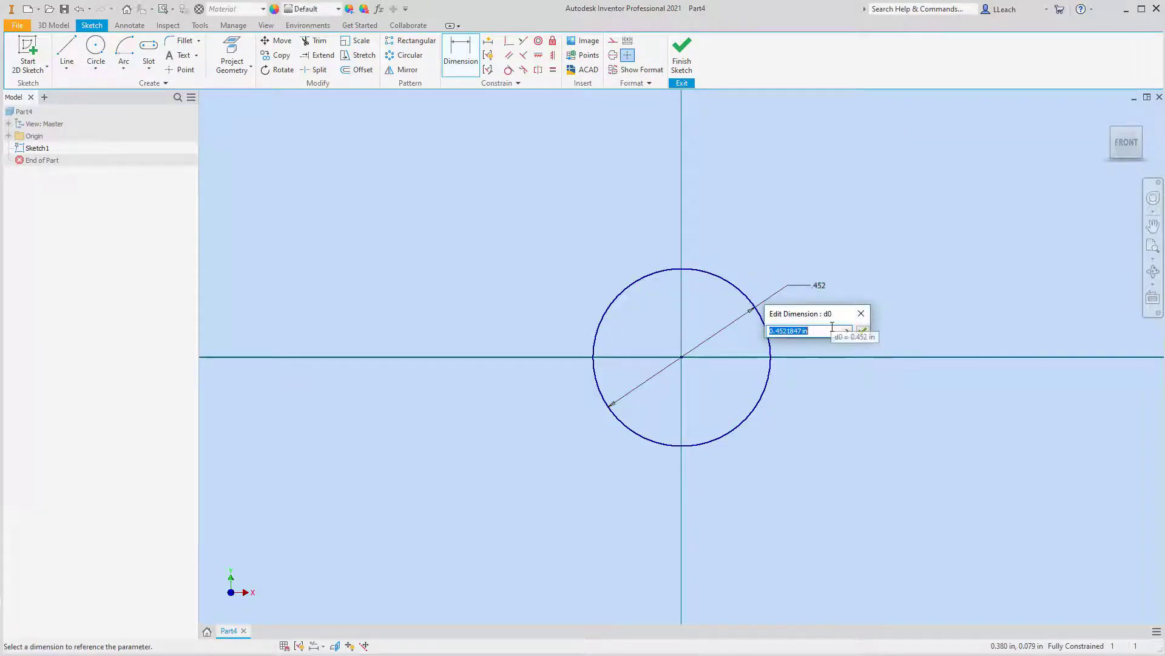
pyautogui.write('1')
pyautogui.click(862, 331)
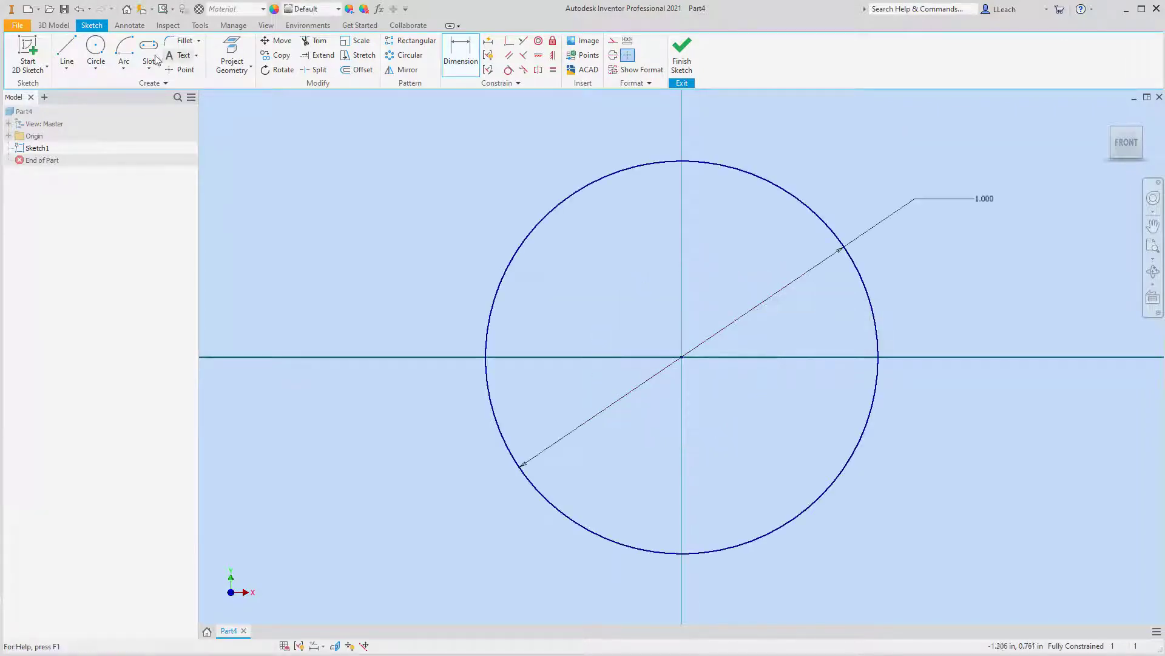
# Step: Sketch a second, concentric circle with a diameter of 1.250 in around the first one
pyautogui.scroll(-3, 474, 305)
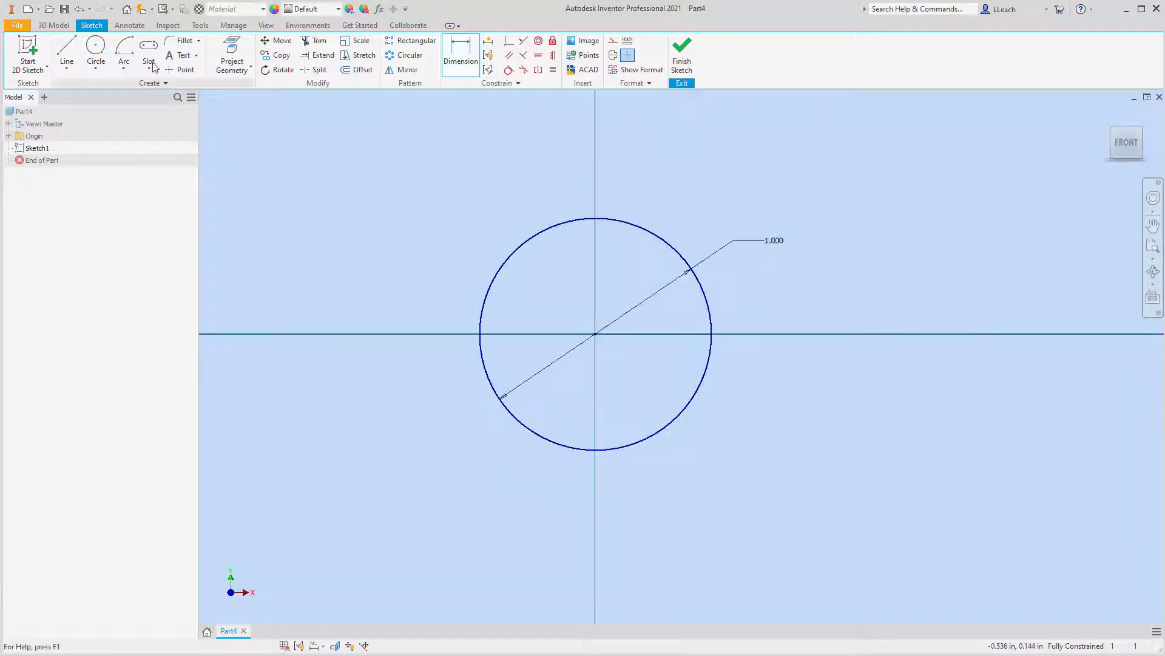
pyautogui.click(95, 68)
pyautogui.click(108, 93)
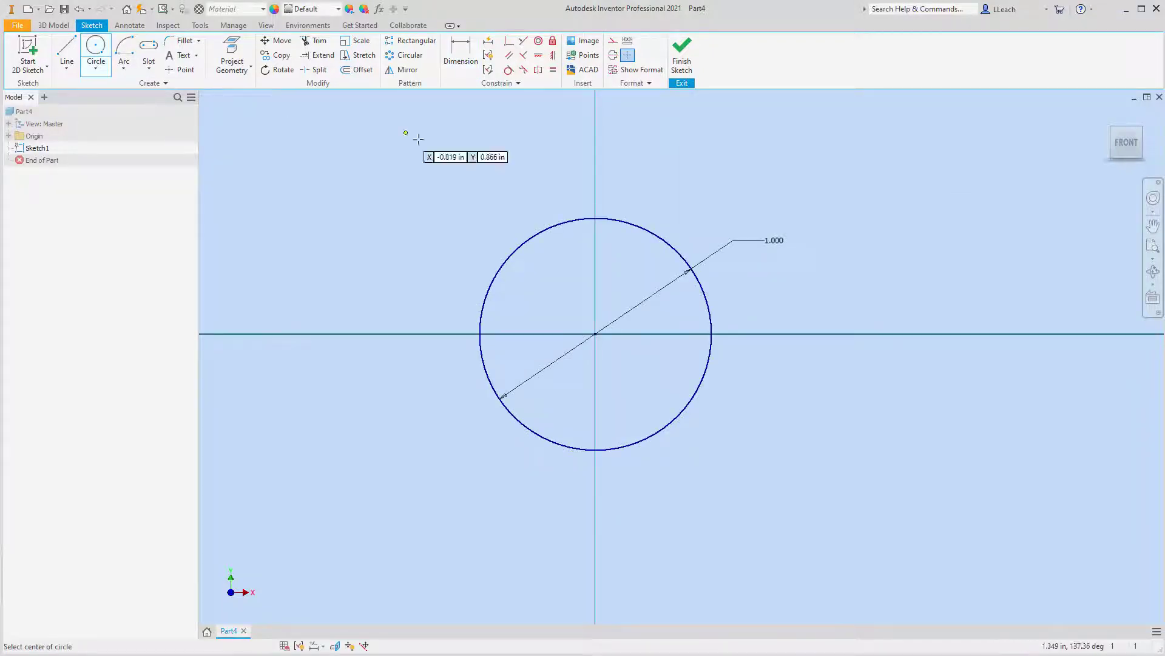
pyautogui.click(595, 333)
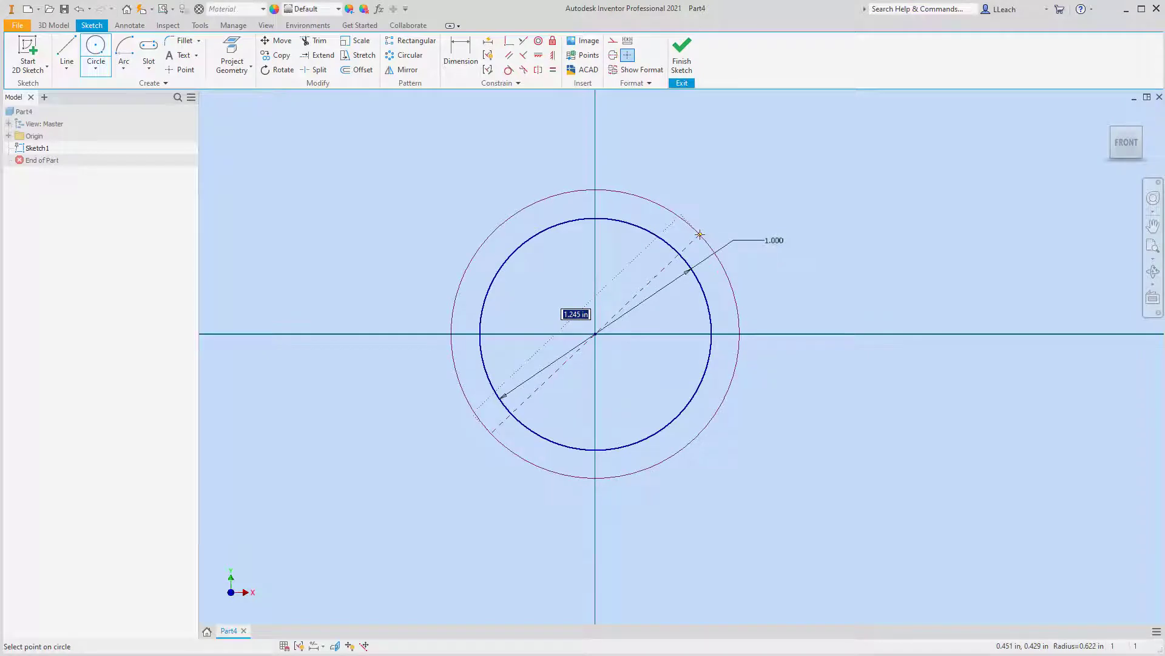
pyautogui.write('1')
pyautogui.press('Return')
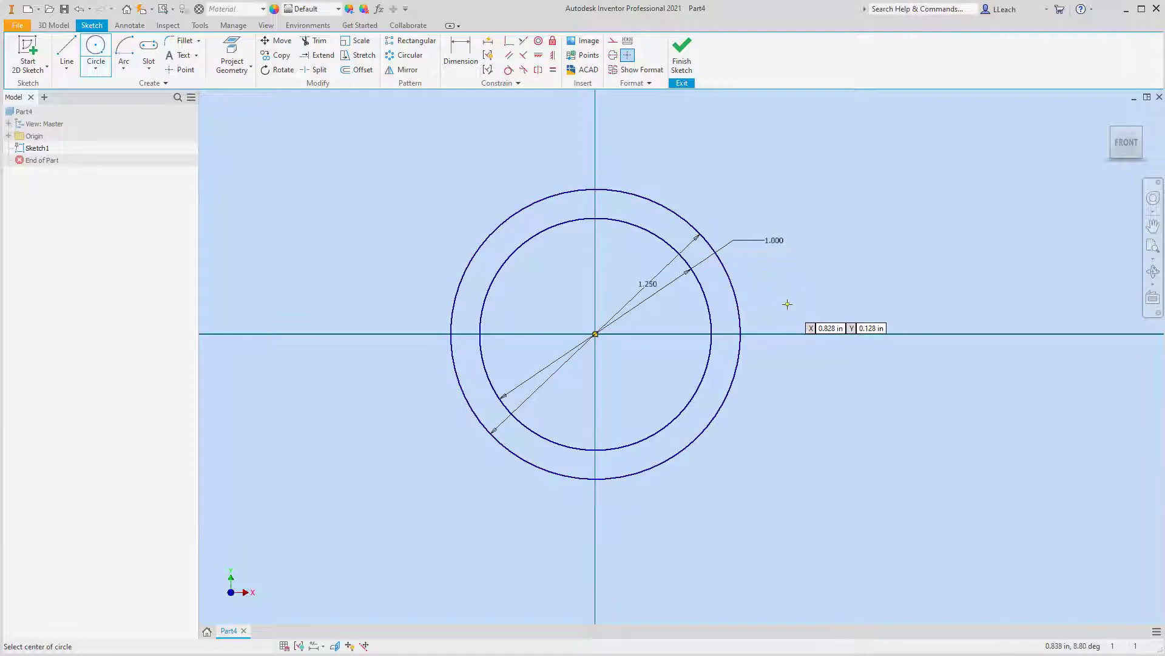
# Step: Finish the sketch and extrude the ring between the two circles symmetrically with a distance of 1 in
pyautogui.scroll(-2, 789, 301)
pyautogui.moveTo(796, 294); pyautogui.dragTo(648, 291, button='middle')
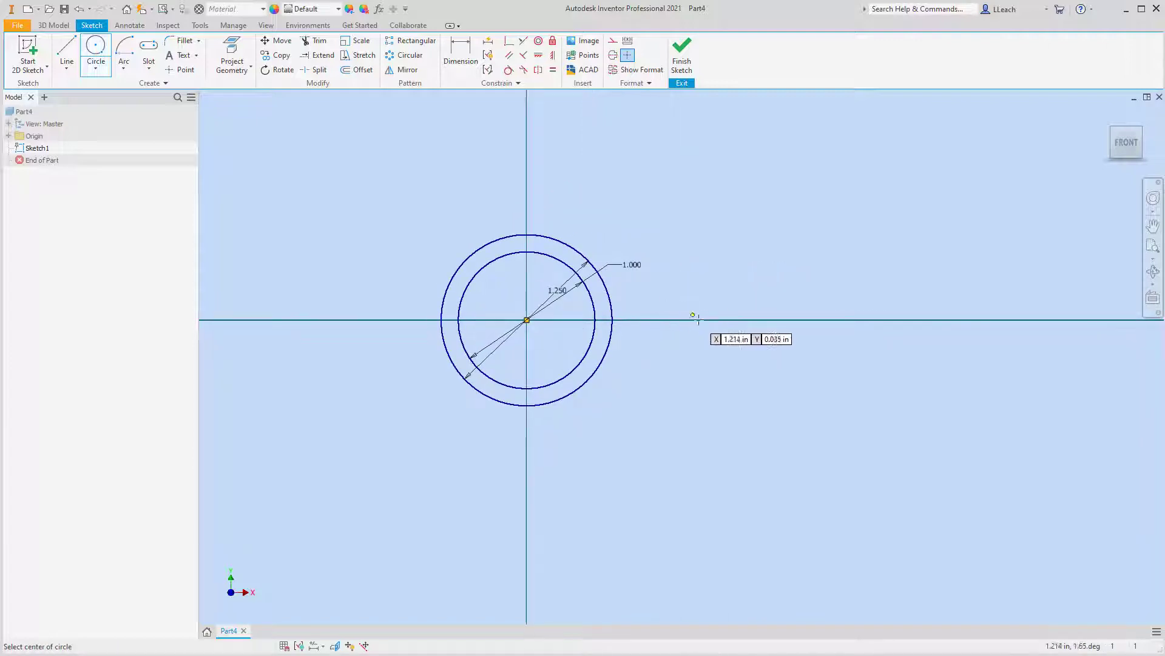
pyautogui.moveTo(742, 343); pyautogui.dragTo(721, 359, button='middle')
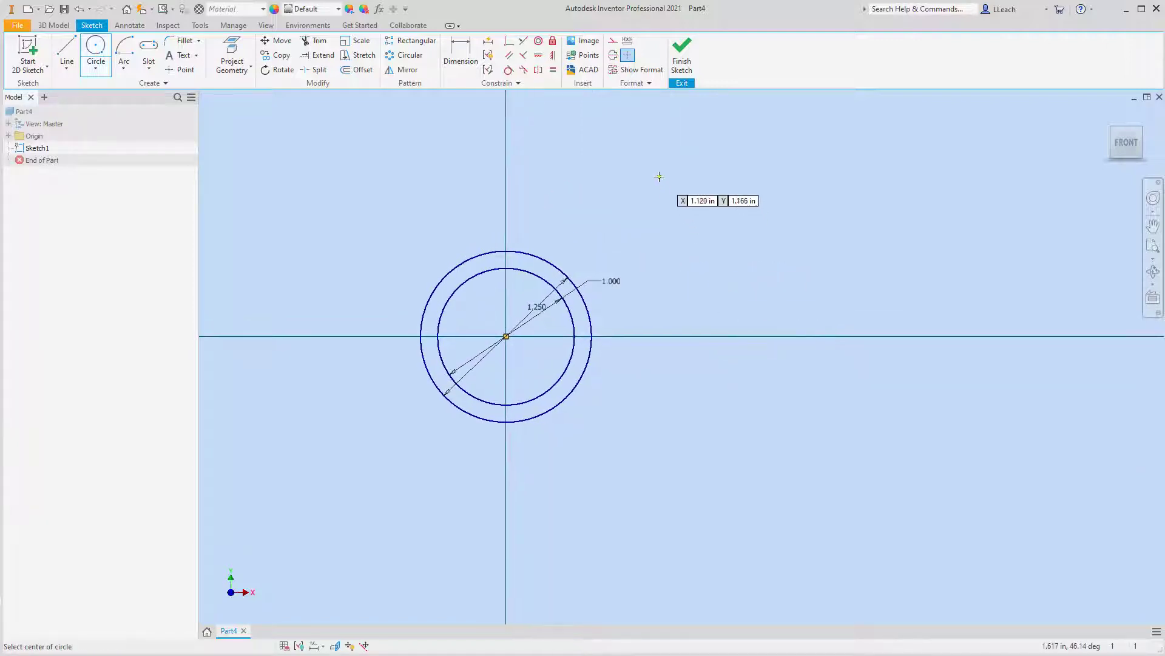
pyautogui.click(681, 57)
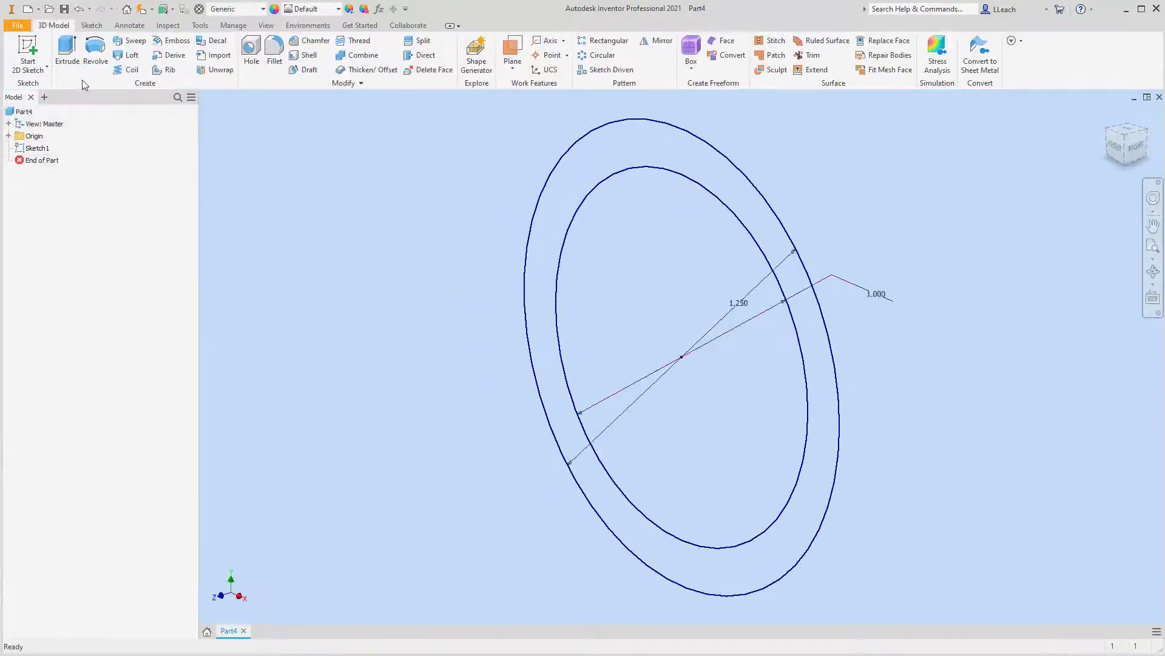
pyautogui.click(67, 50)
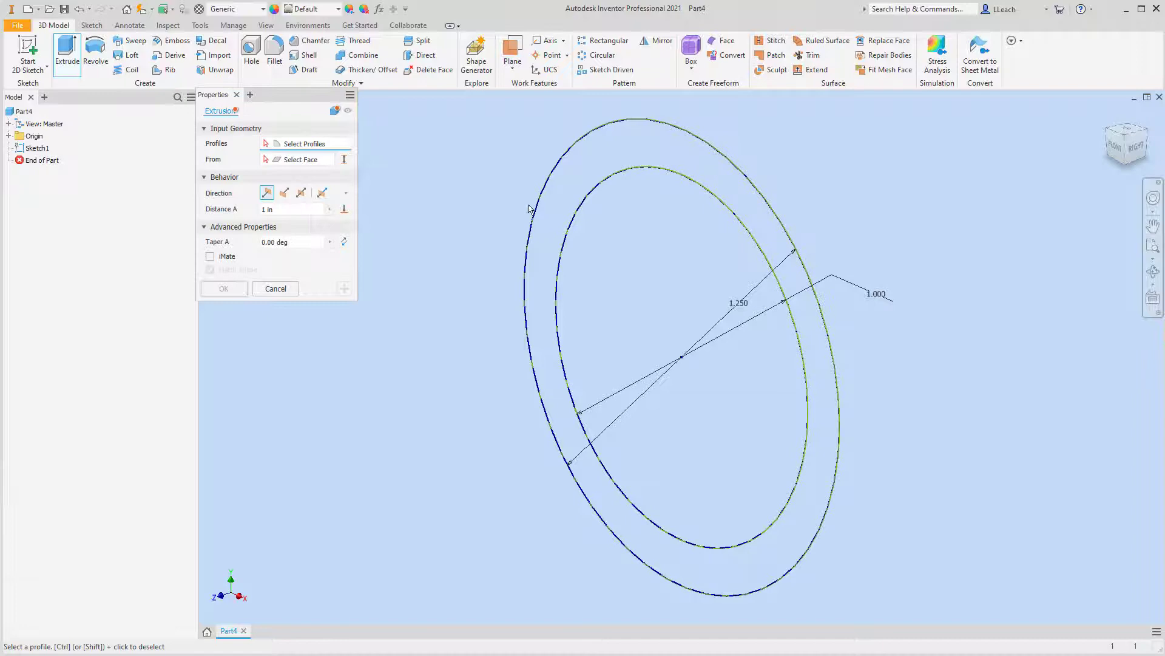
pyautogui.click(578, 181)
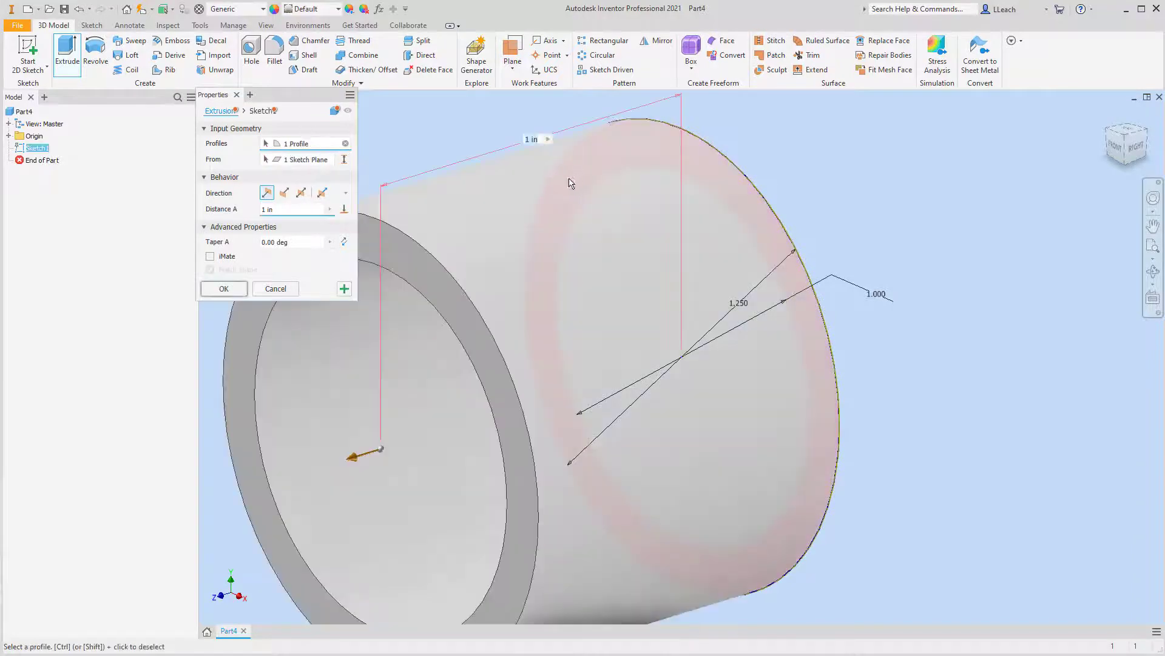
pyautogui.click(302, 193)
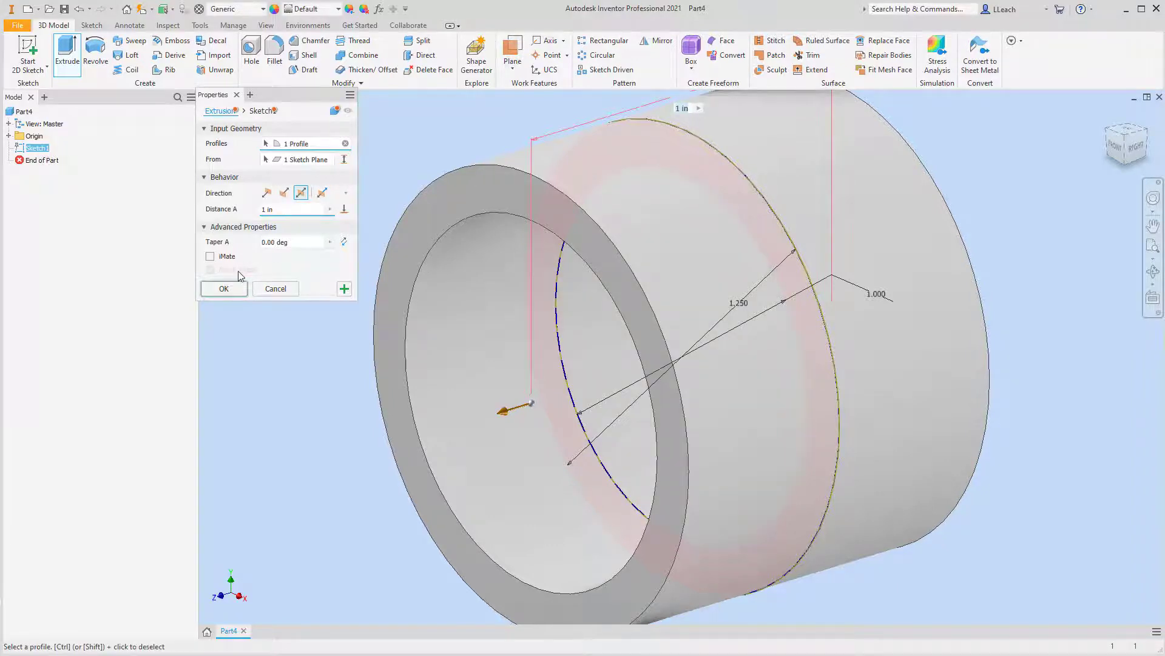
pyautogui.click(231, 290)
# Step: Make the origin's XY plane visible and start a new 2D sketch on it
pyautogui.scroll(-3, 440, 267)
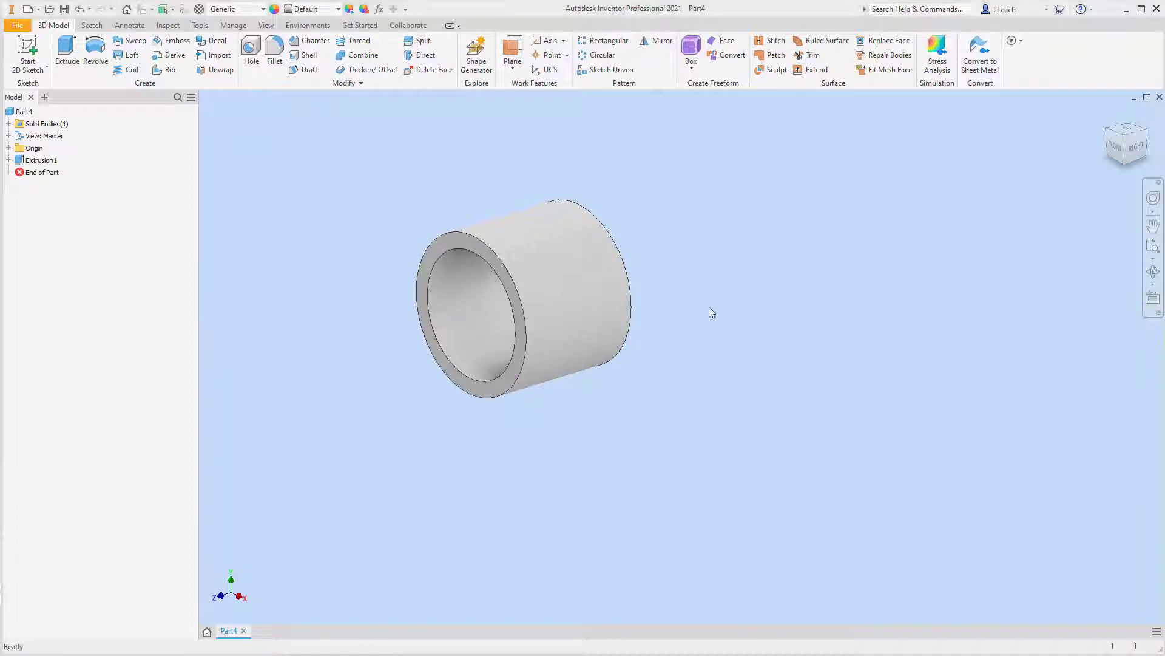
pyautogui.click(9, 148)
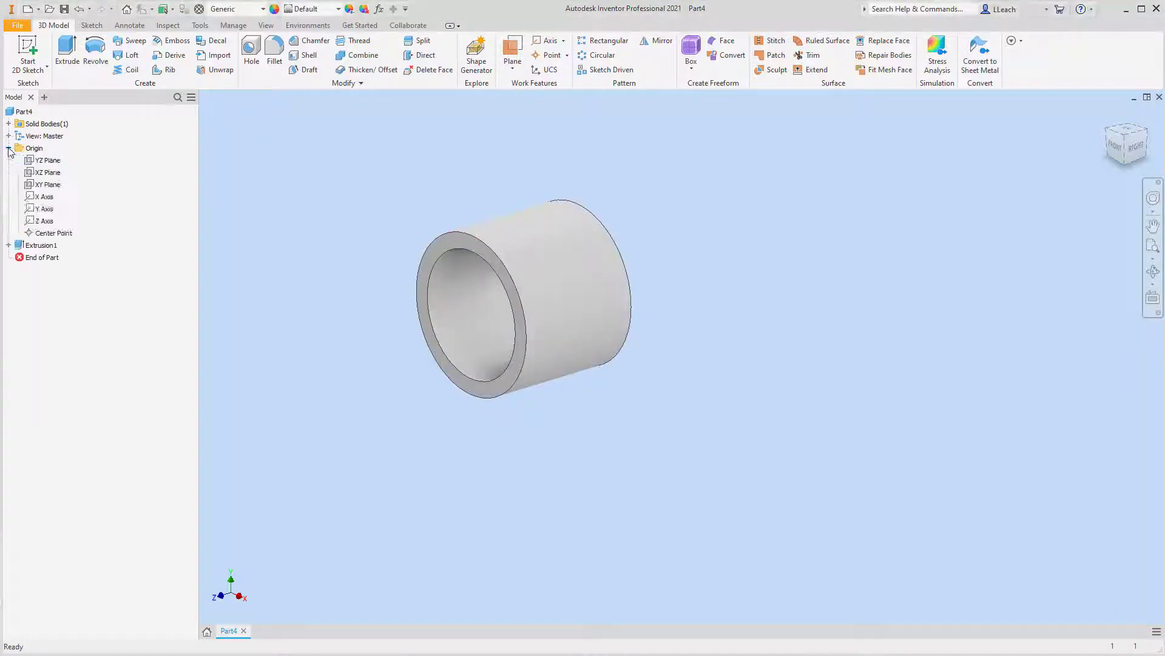
pyautogui.rightClick(46, 185)
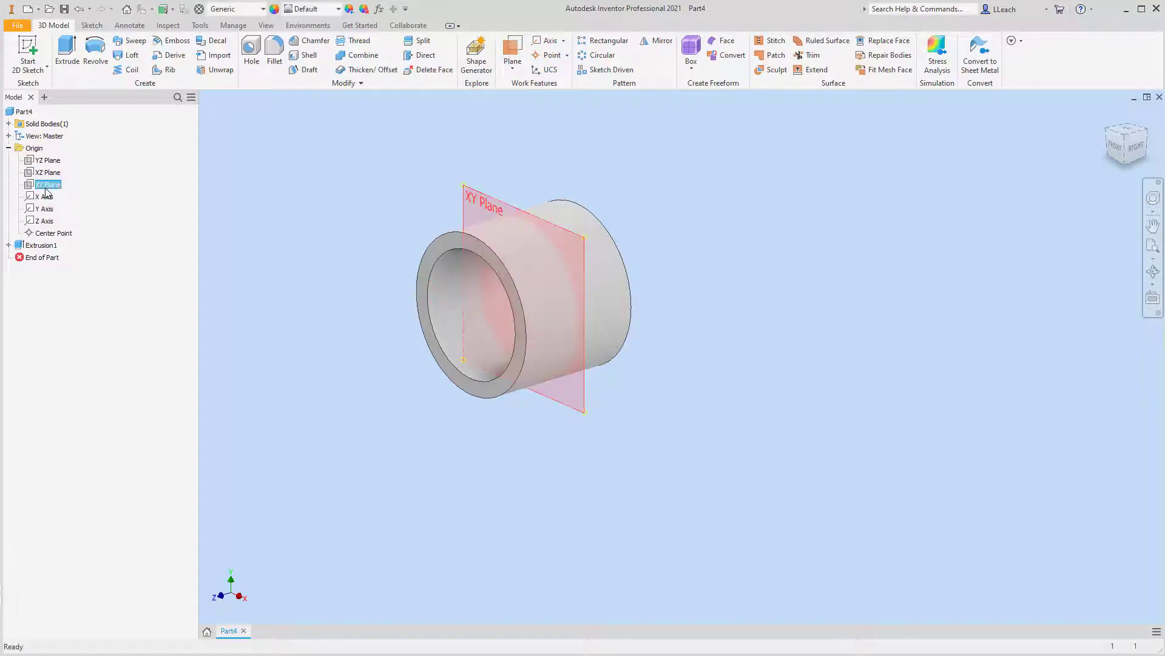
pyautogui.click(71, 259)
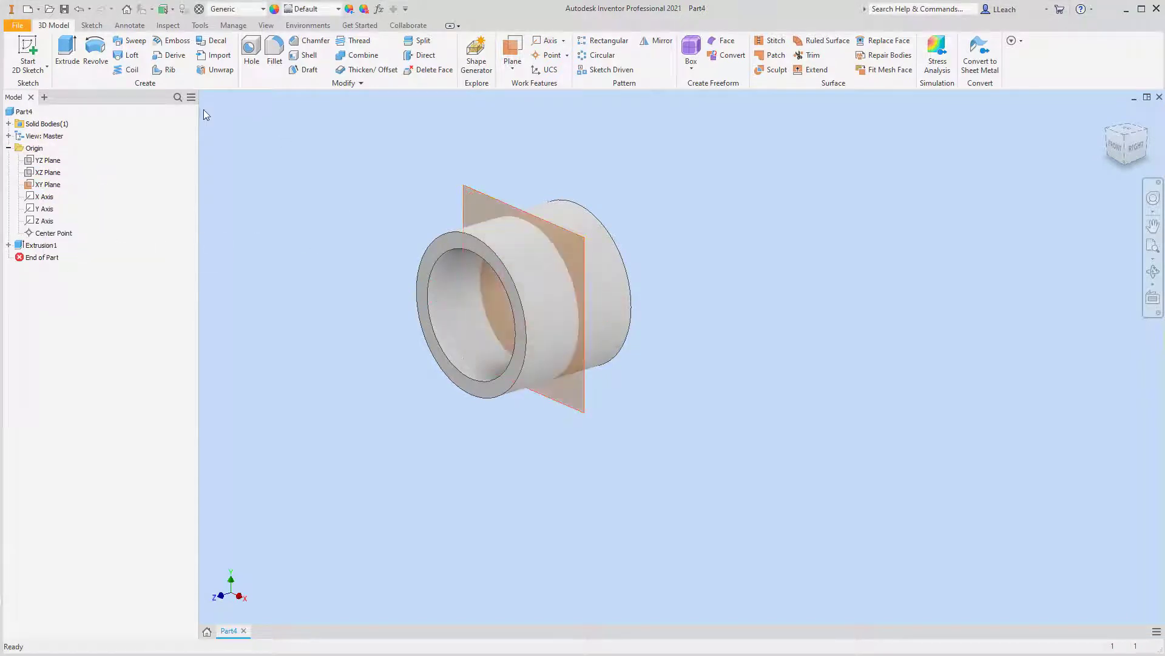
pyautogui.click(39, 75)
pyautogui.click(56, 95)
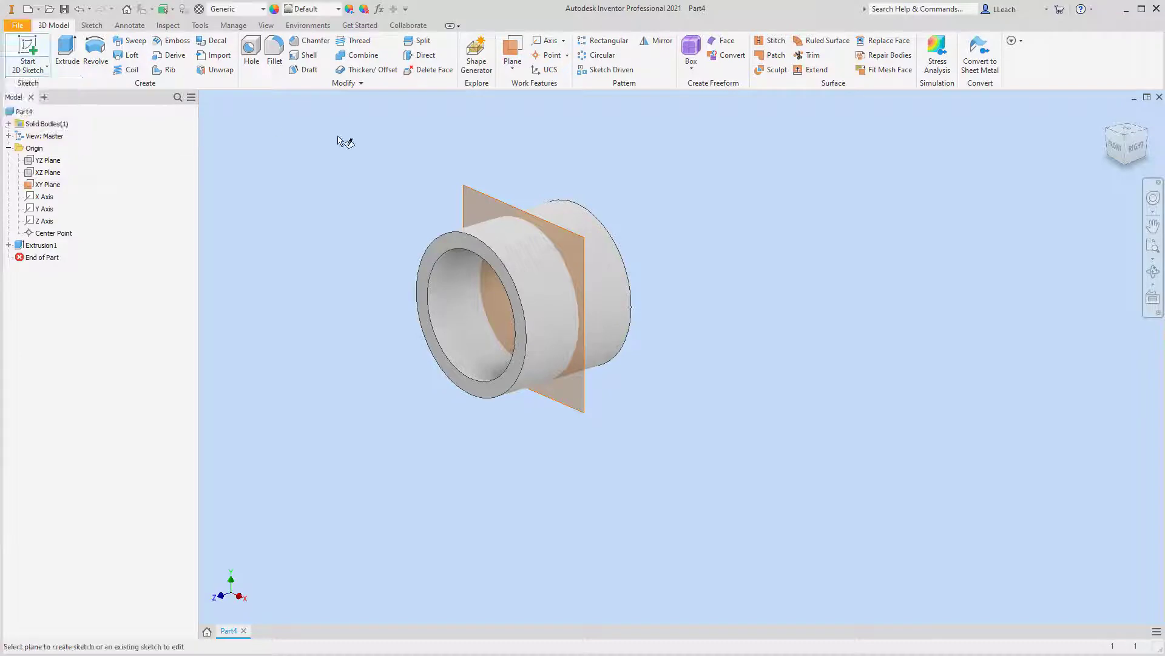
pyautogui.click(474, 195)
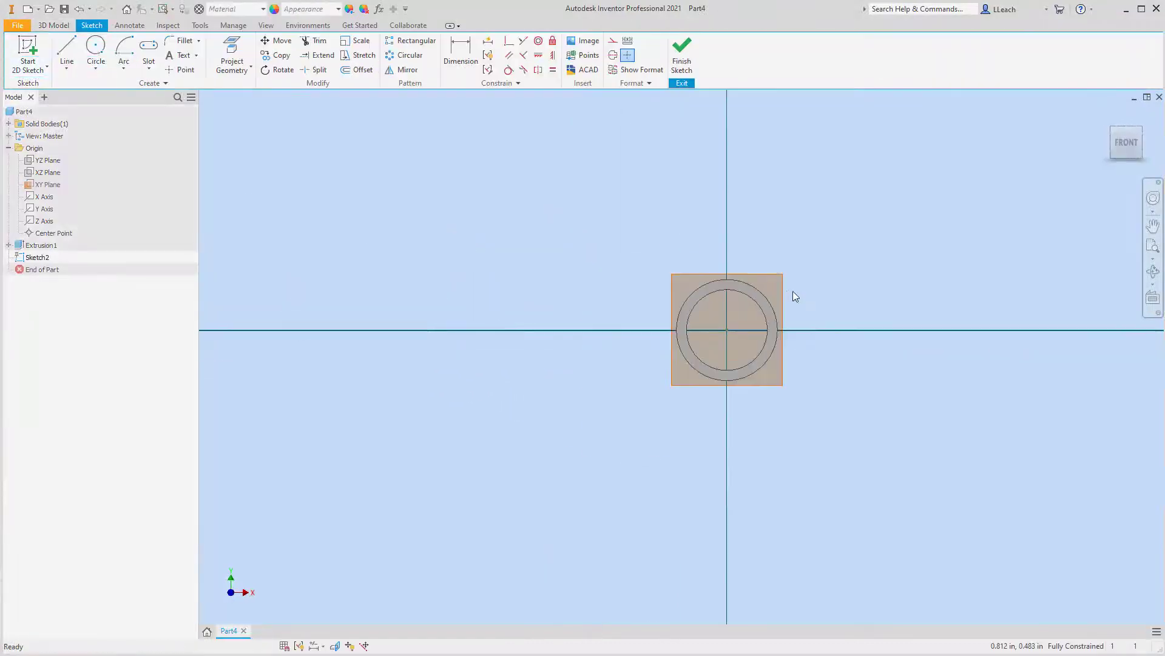
# Step: Sketch a center-point circle 2 in in diameter, above and well to the right of the extruded ring
pyautogui.scroll(-3, 821, 297)
pyautogui.moveTo(902, 302)
pyautogui.mouseDown(button='middle')
pyautogui.moveTo(694, 271)
pyautogui.moveTo(574, 268)
pyautogui.moveTo(622, 278)
pyautogui.mouseUp(button='middle')
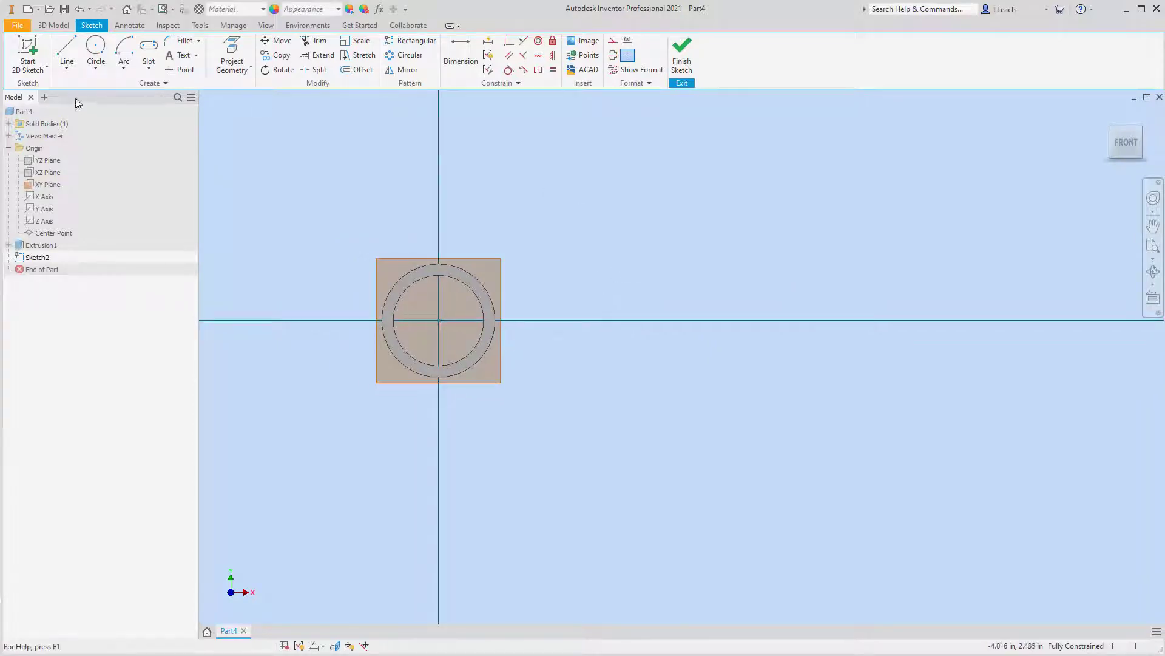
pyautogui.click(94, 69)
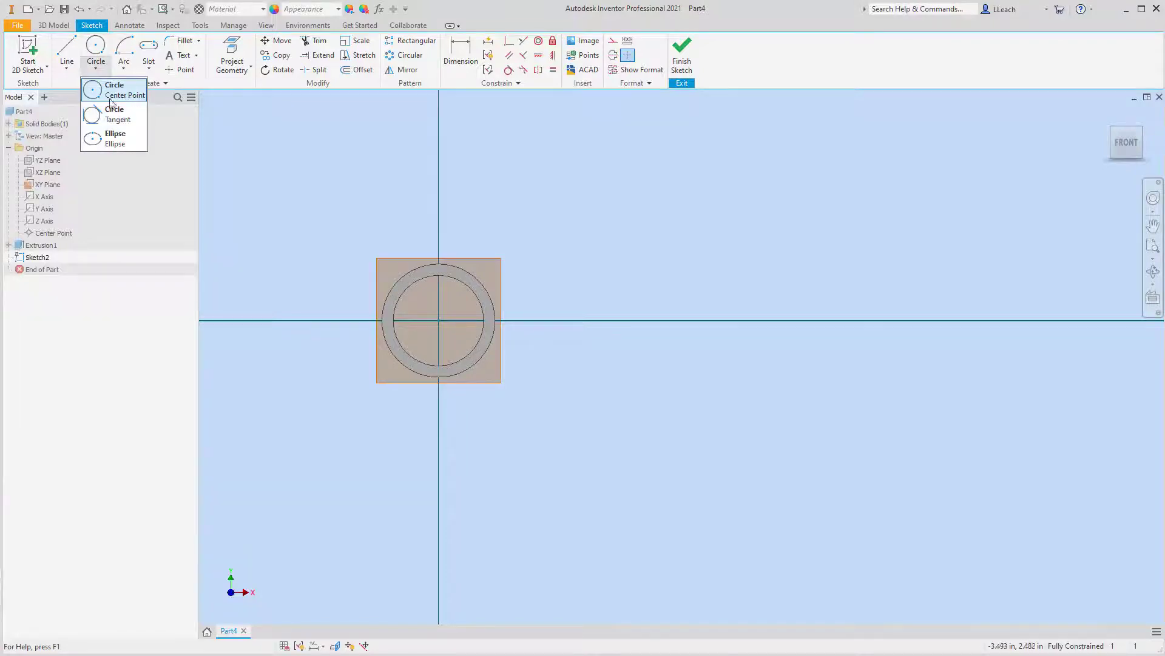
pyautogui.click(111, 87)
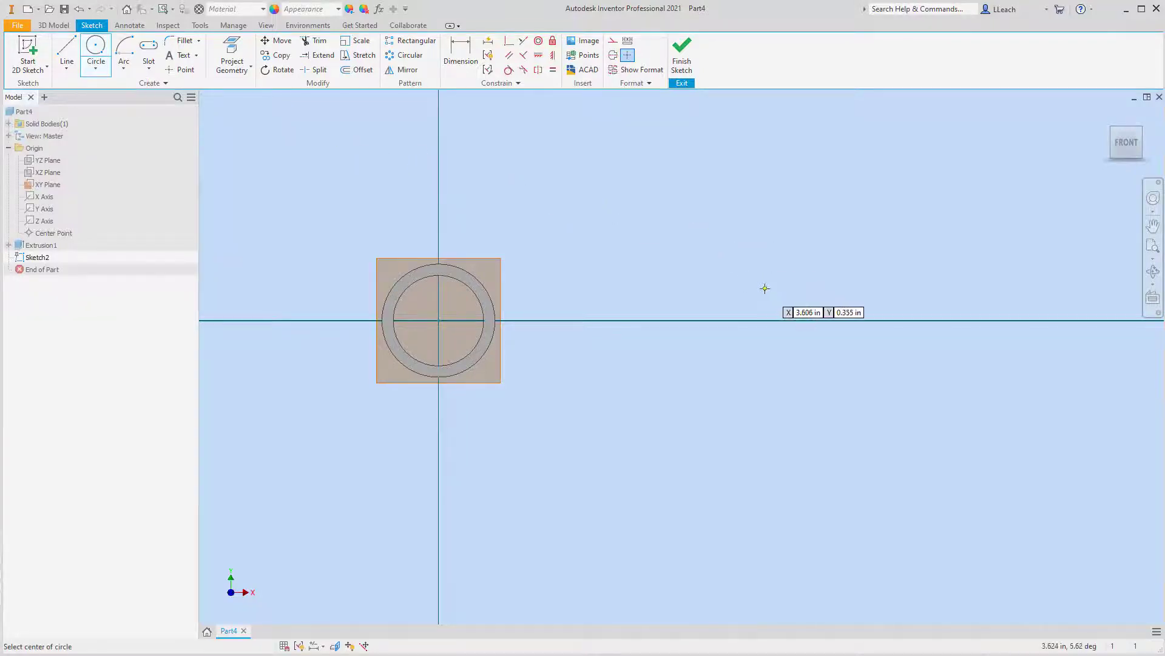
pyautogui.click(873, 212)
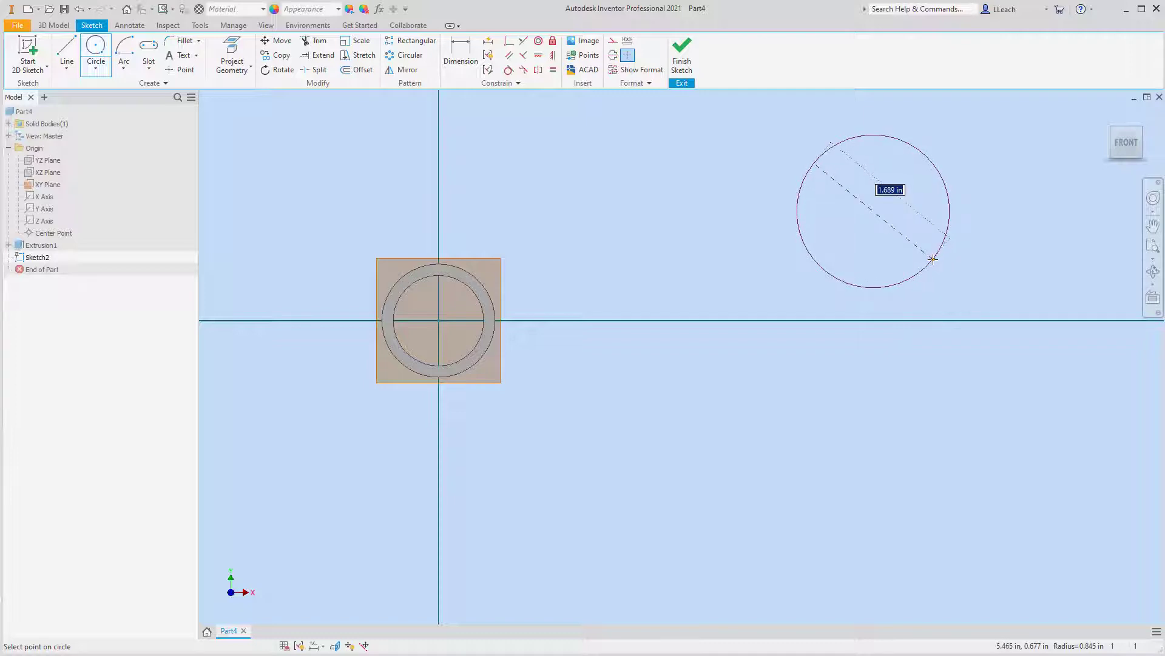
pyautogui.write('2')
pyautogui.press('Return')
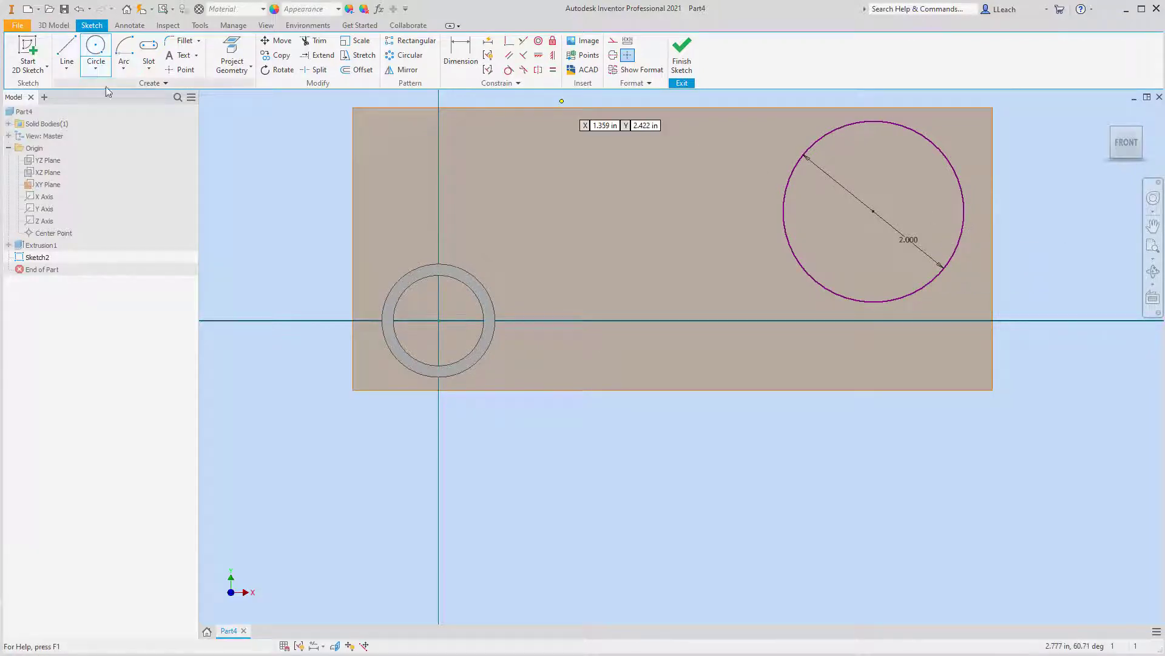
# Step: Sketch a second center-point circle 2.5 in in diameter, concentric with the 2 in circle
pyautogui.click(96, 69)
pyautogui.click(123, 97)
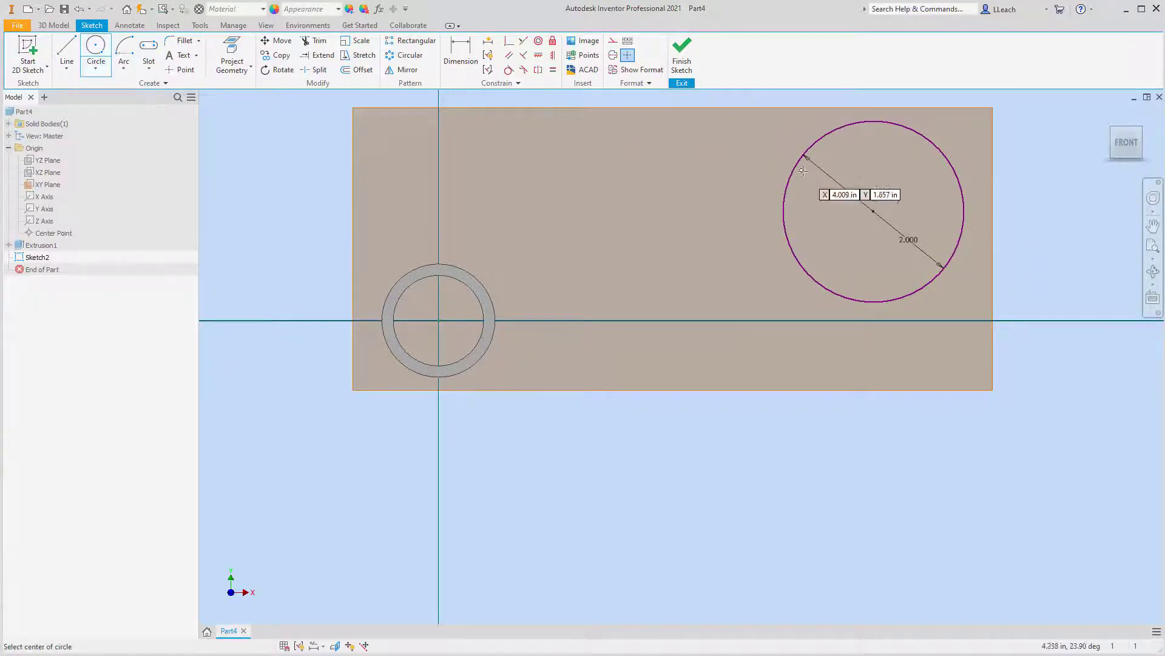
pyautogui.click(872, 210)
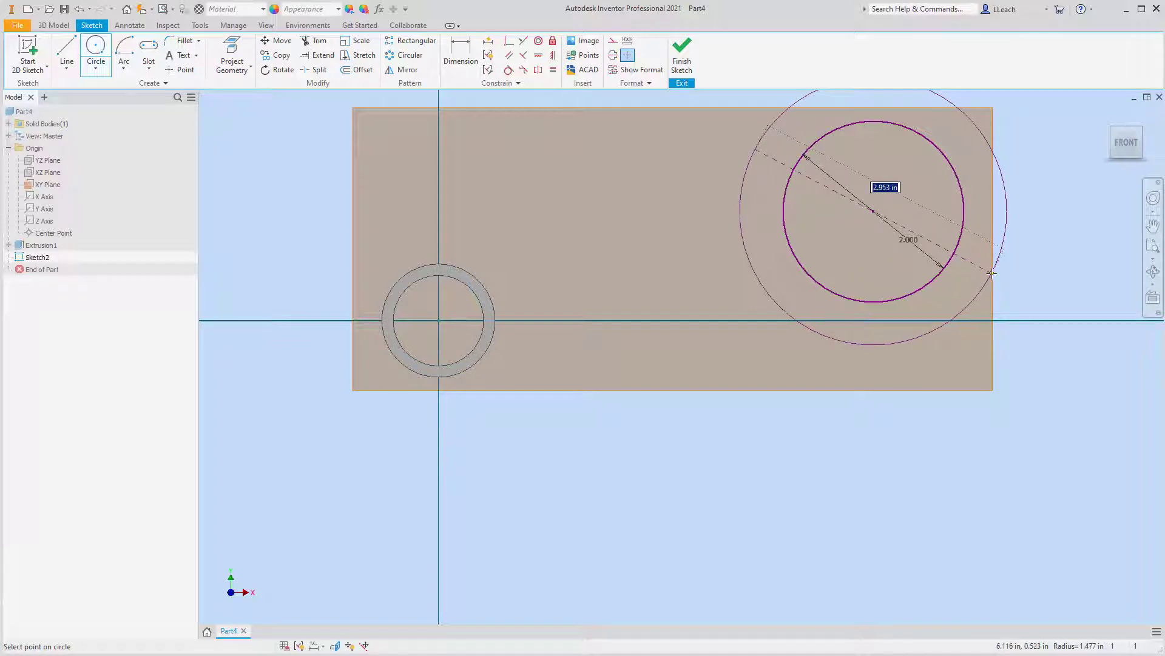
pyautogui.write('3.5')
pyautogui.press('Return')
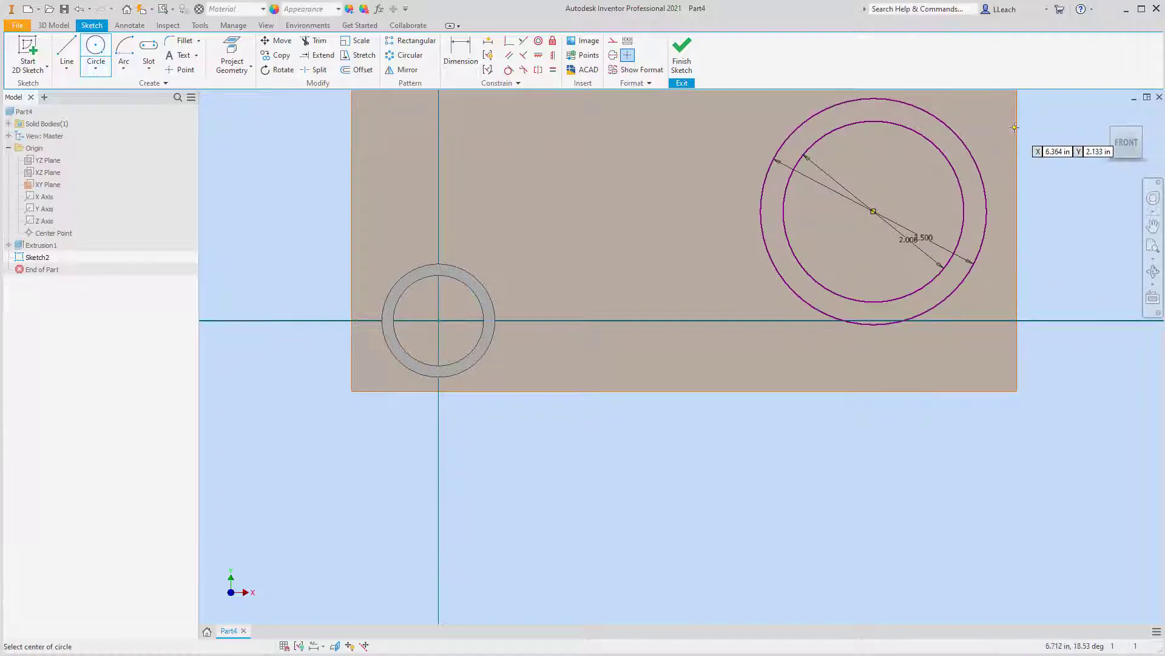
# Step: Apply a horizontal constraint between the sketch origin and the center of the two concentric circles
pyautogui.moveTo(889, 190); pyautogui.dragTo(863, 228, button='middle')
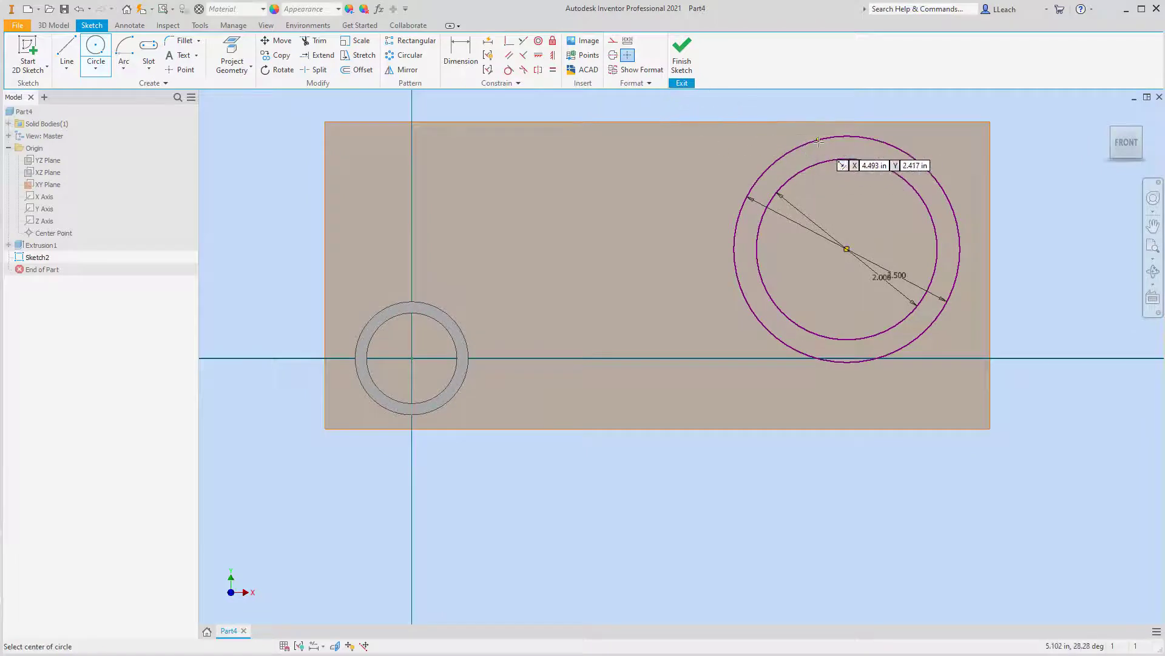
pyautogui.click(540, 58)
pyautogui.click(412, 358)
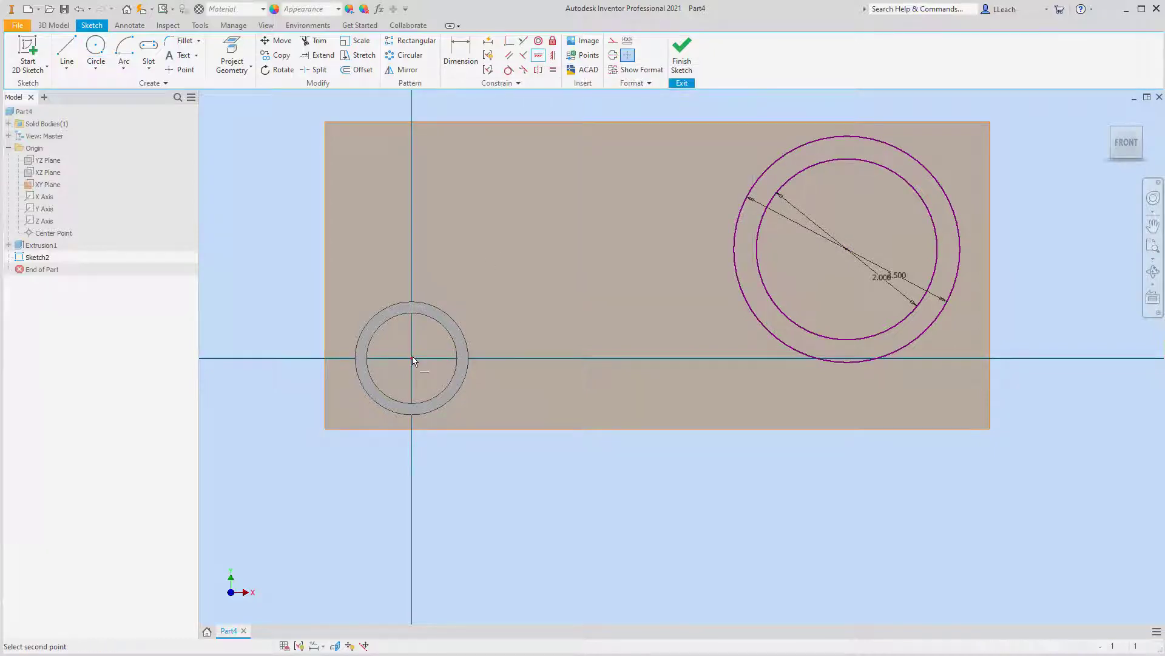
pyautogui.click(847, 253)
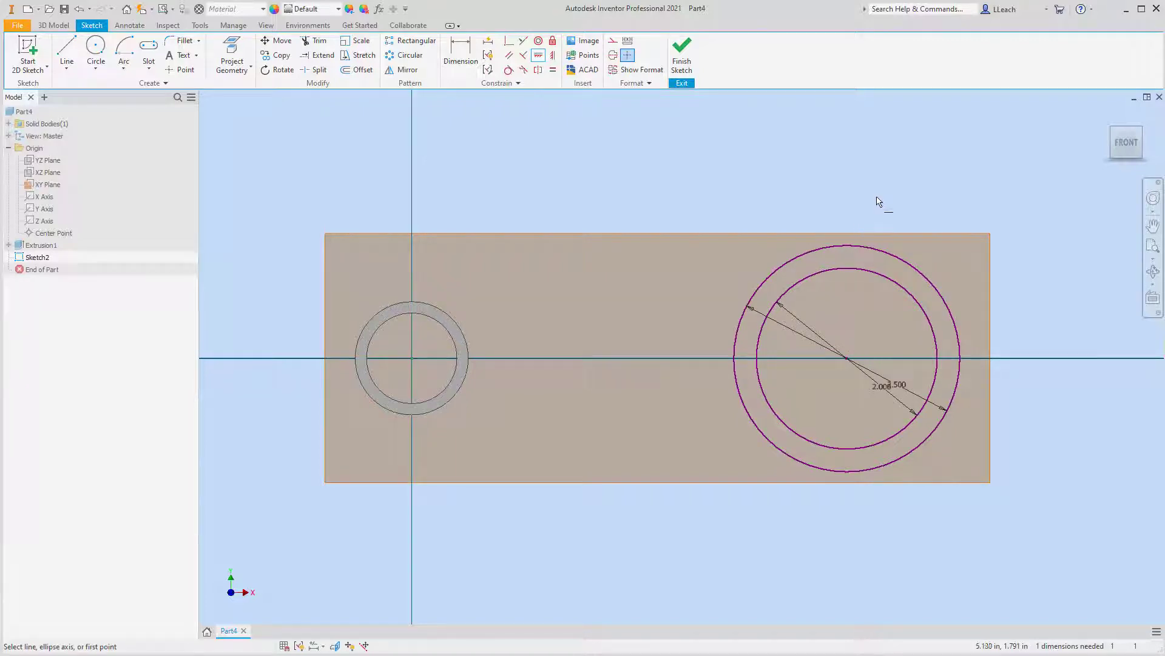
# Step: Dimension the horizontal distance from the origin to the center of the concentric circles and set it to 6.5 in
pyautogui.press('d')
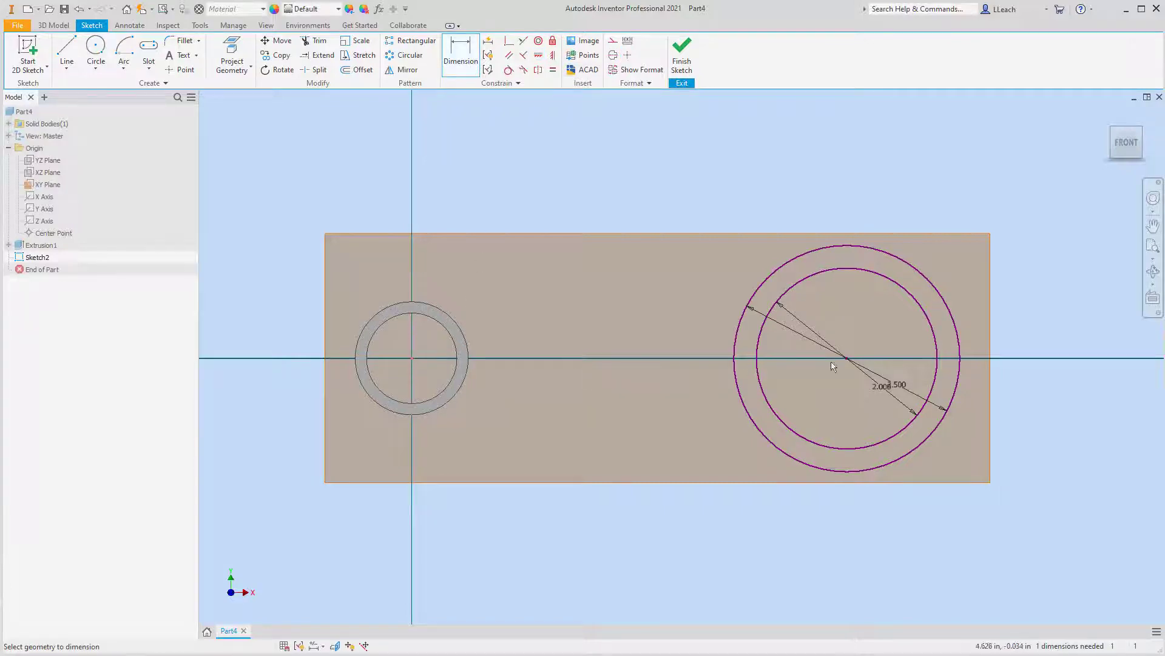
pyautogui.click(847, 358)
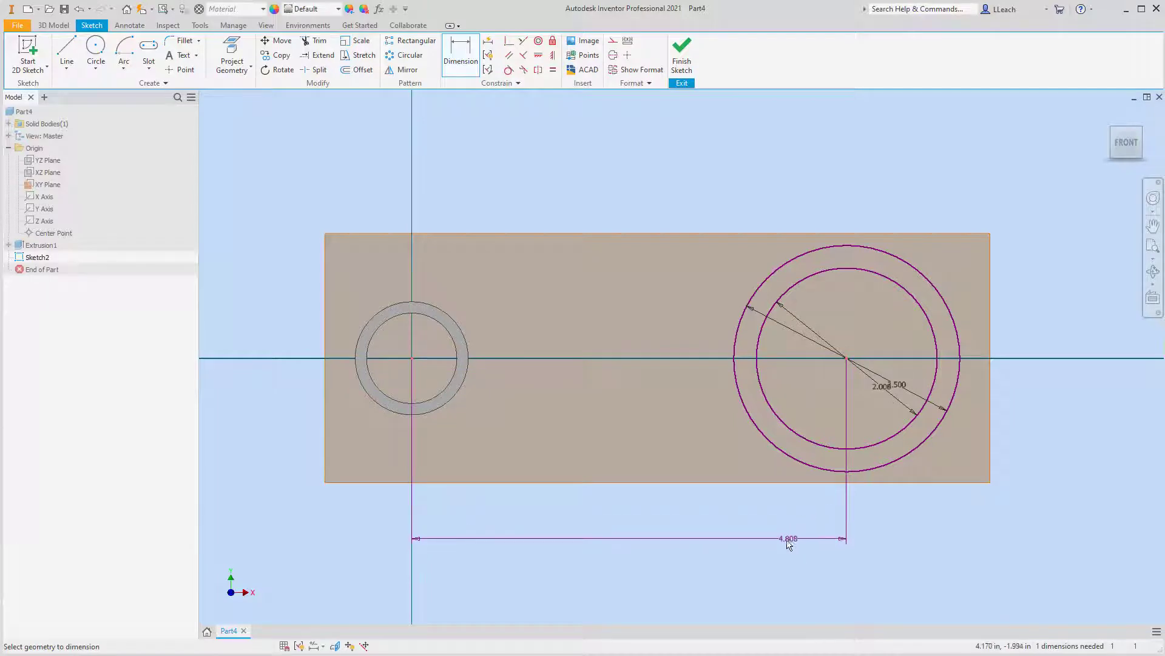
pyautogui.click(661, 567)
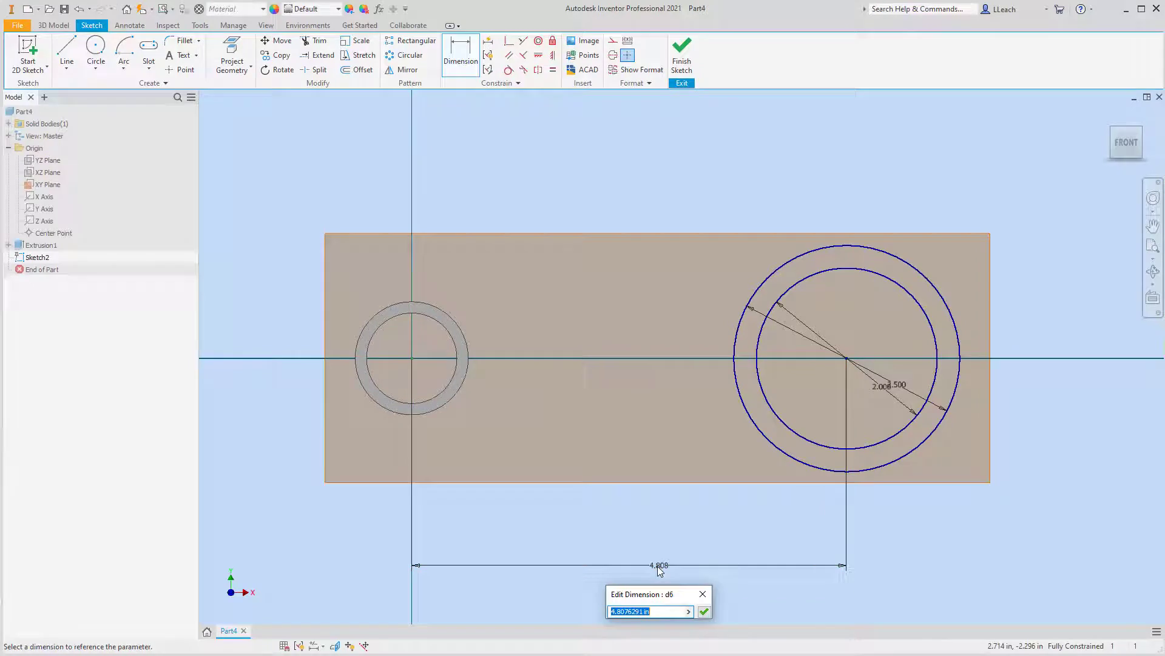
pyautogui.write('6.5')
pyautogui.press('Return')
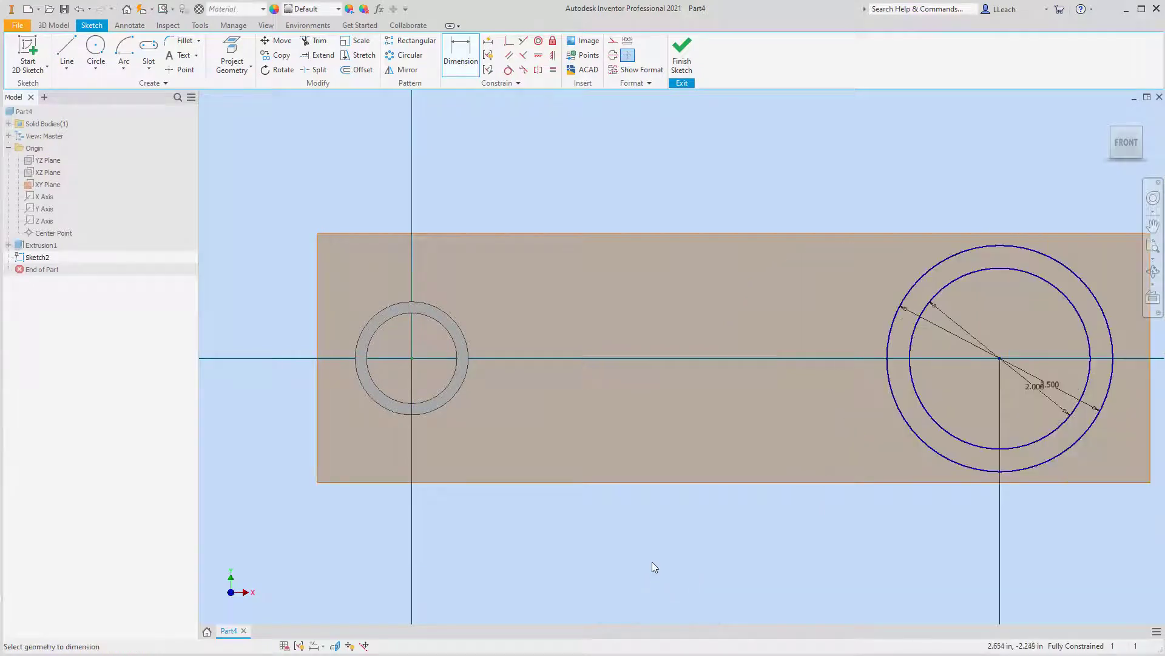
# Step: Draw a vertical line through the concentric circles' center, from the bottom to the top of the outer circle
pyautogui.moveTo(955, 267); pyautogui.dragTo(800, 266, button='middle')
pyautogui.scroll(3, 801, 268)
pyautogui.scroll(3, 874, 337)
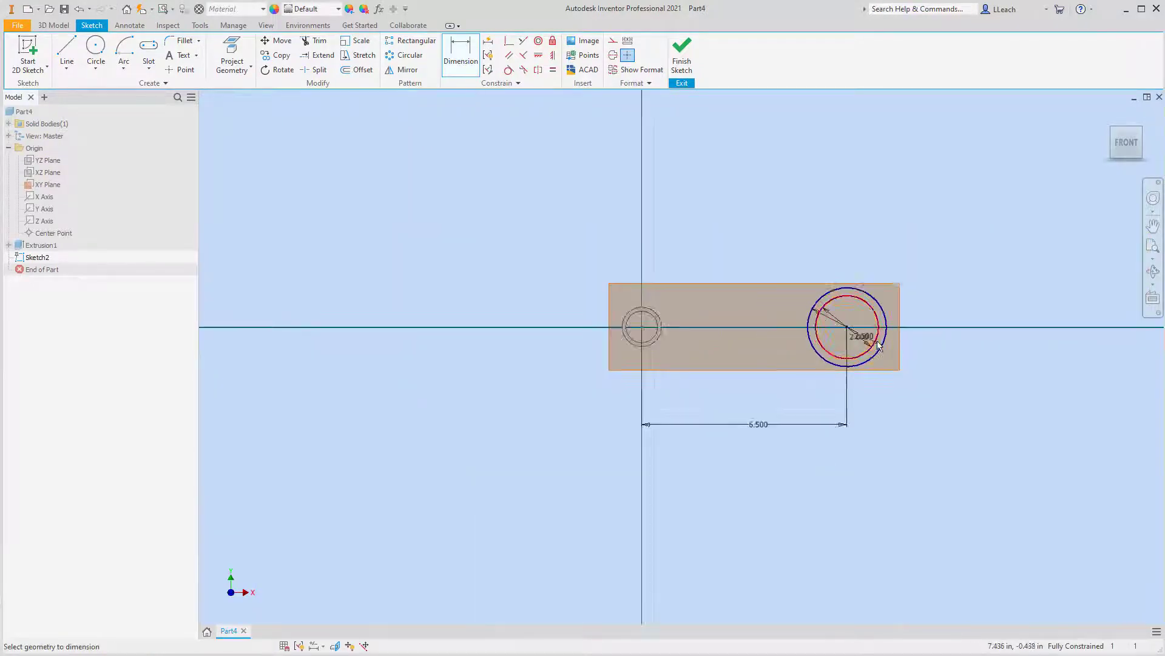
pyautogui.scroll(-4, 865, 333)
pyautogui.moveTo(864, 315); pyautogui.dragTo(815, 317, button='middle')
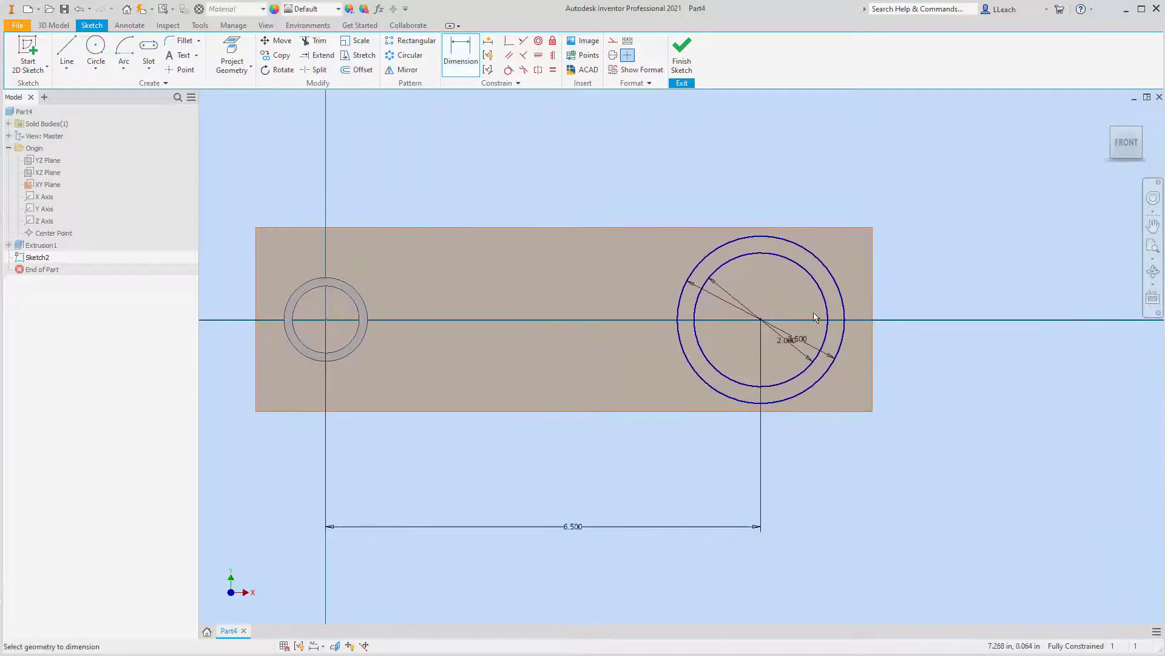
pyautogui.click(67, 67)
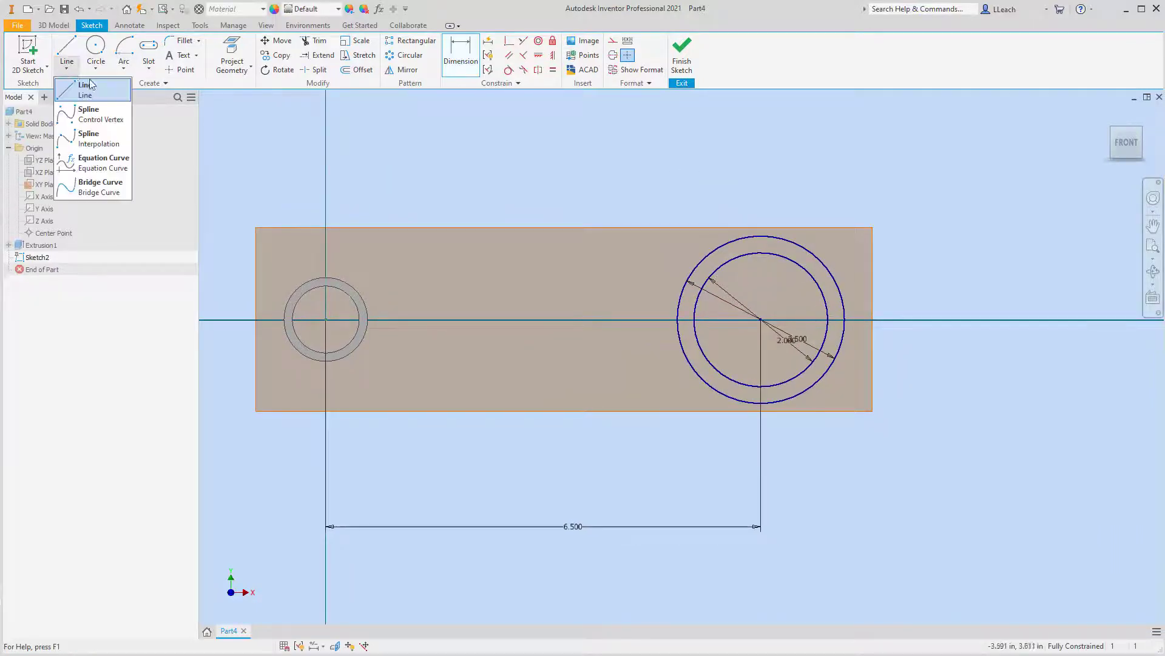
pyautogui.click(91, 97)
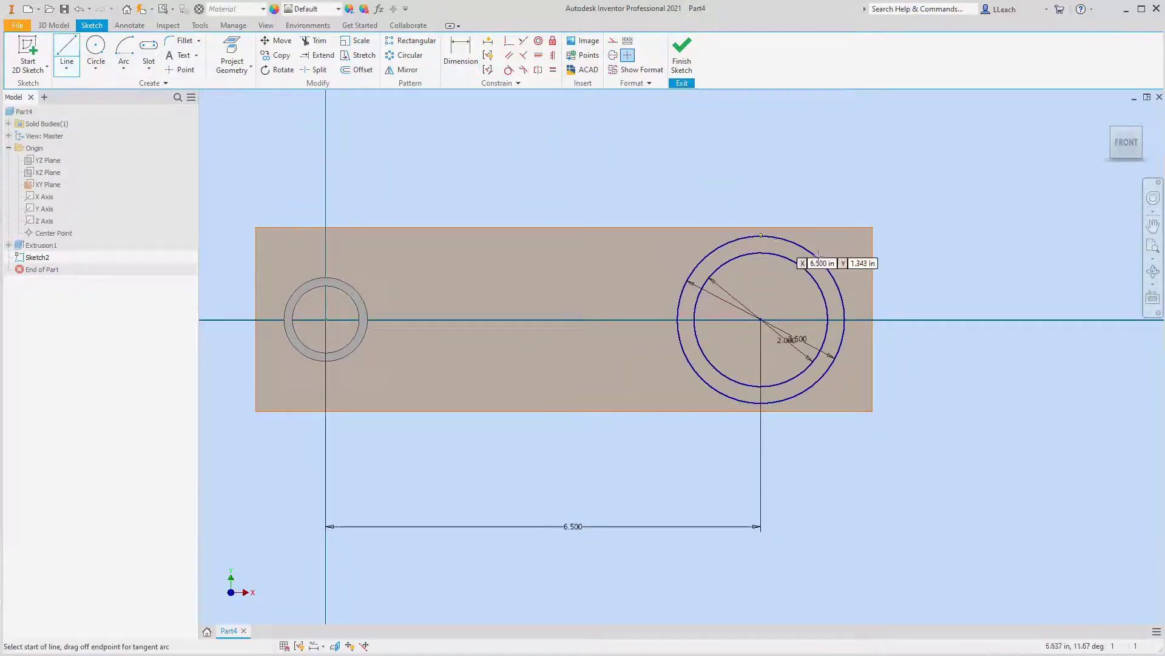
pyautogui.click(761, 403)
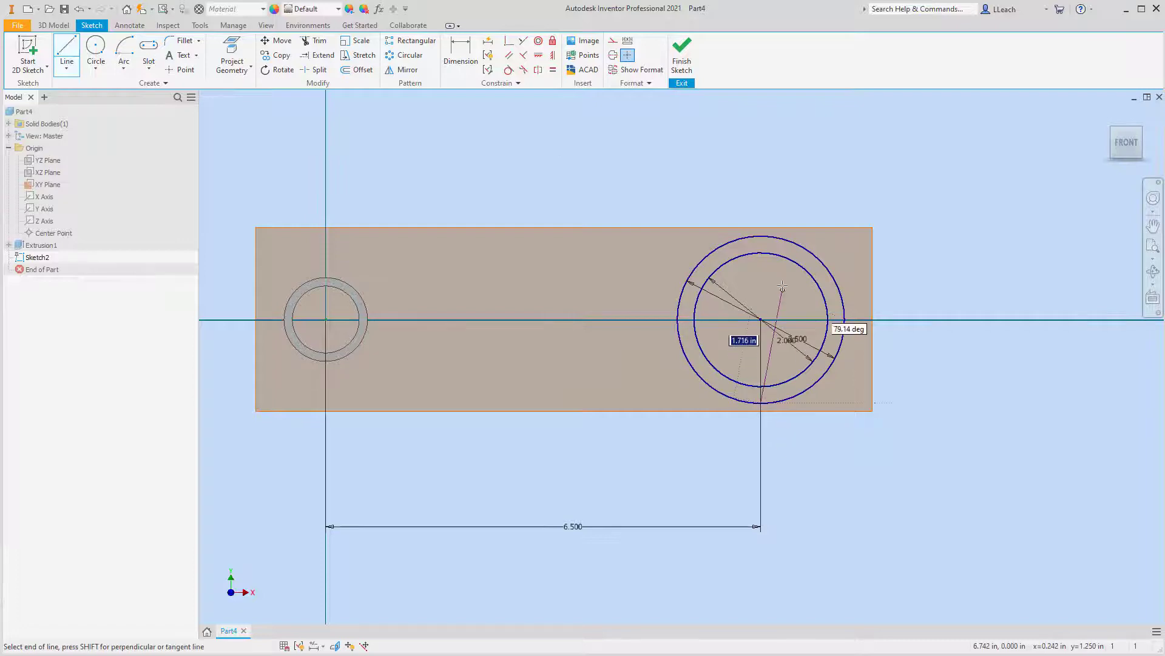
pyautogui.doubleClick(761, 237)
# Step: Trim away both circles' halves on the side away from the extruded ring and the line portion inside the inner circle
pyautogui.click(315, 41)
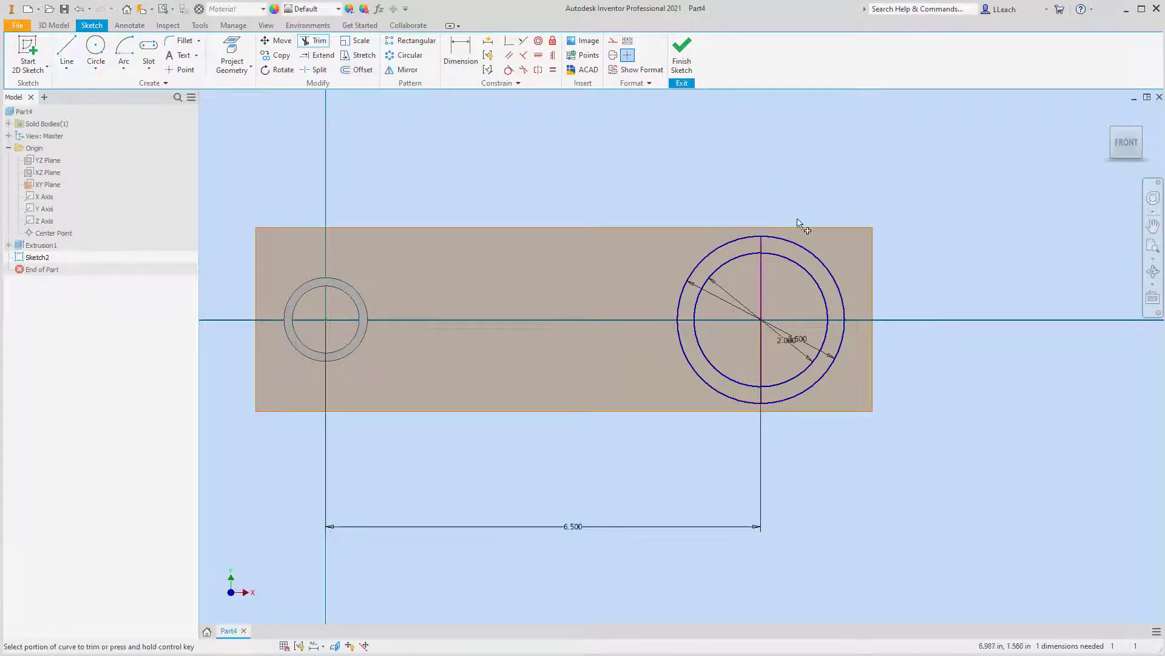
pyautogui.click(799, 246)
pyautogui.click(789, 256)
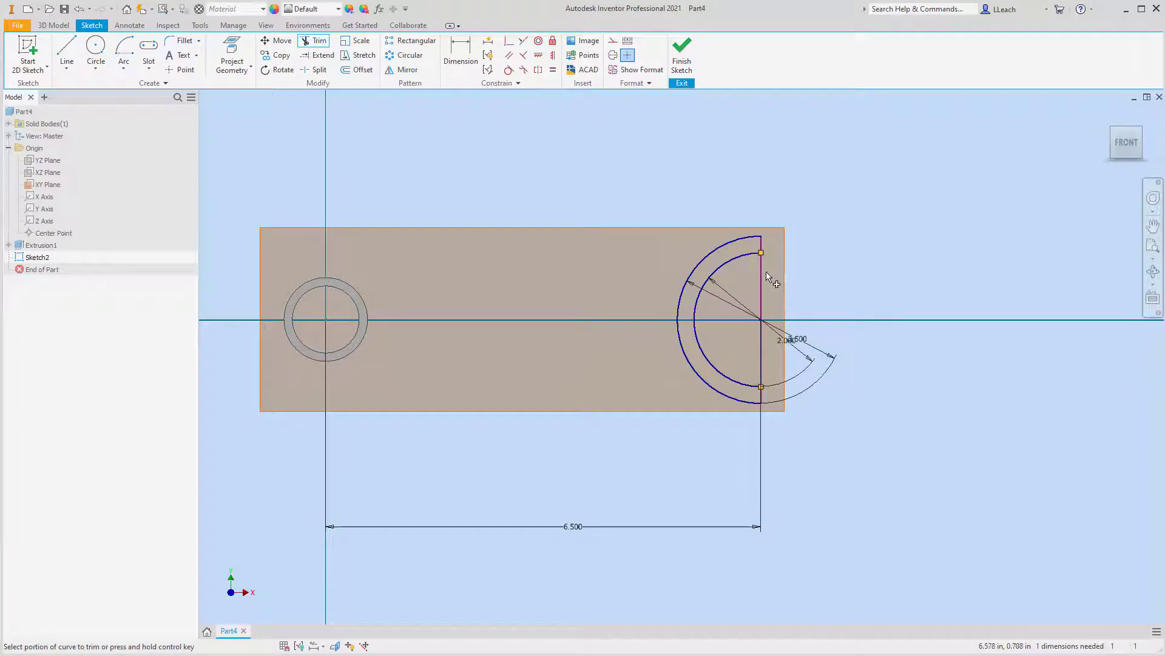
pyautogui.press('Escape')
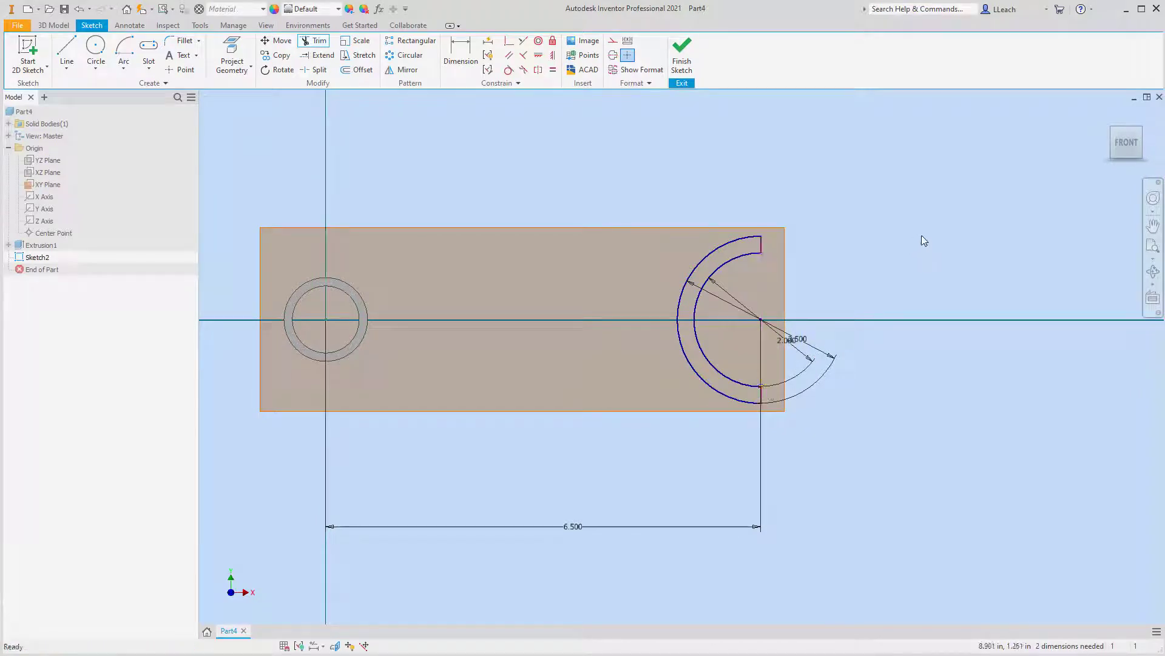
# Step: Finish the sketch and extrude the C-shaped profile symmetrically with a distance of 1 in, joined to the part
pyautogui.click(681, 55)
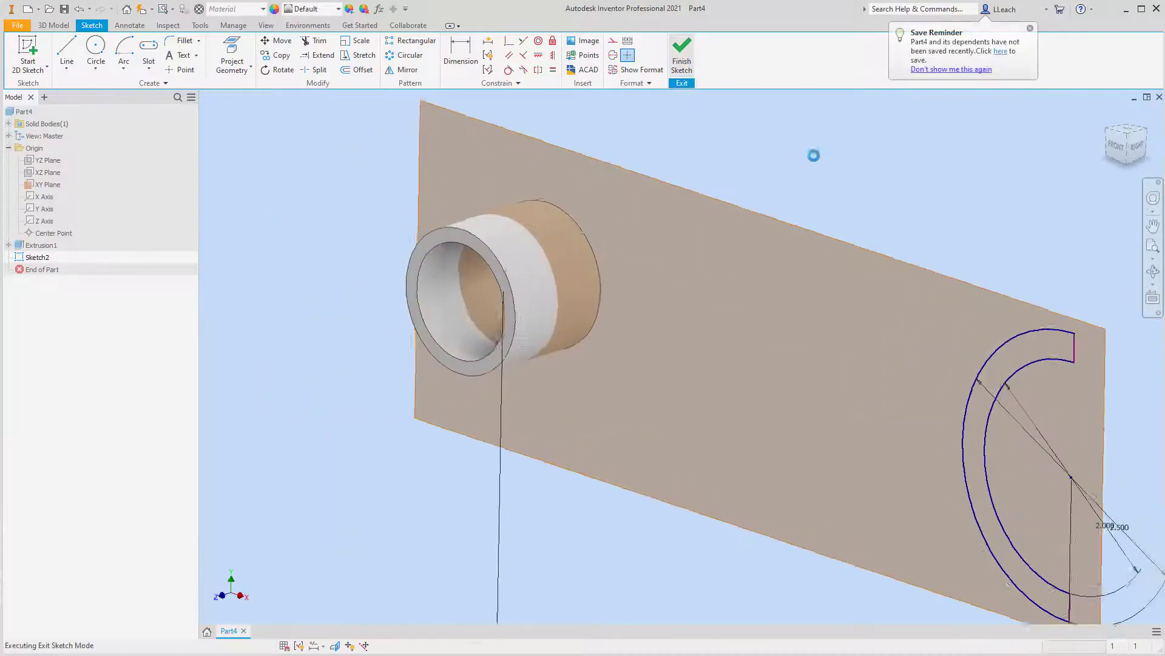
pyautogui.scroll(-5, 745, 191)
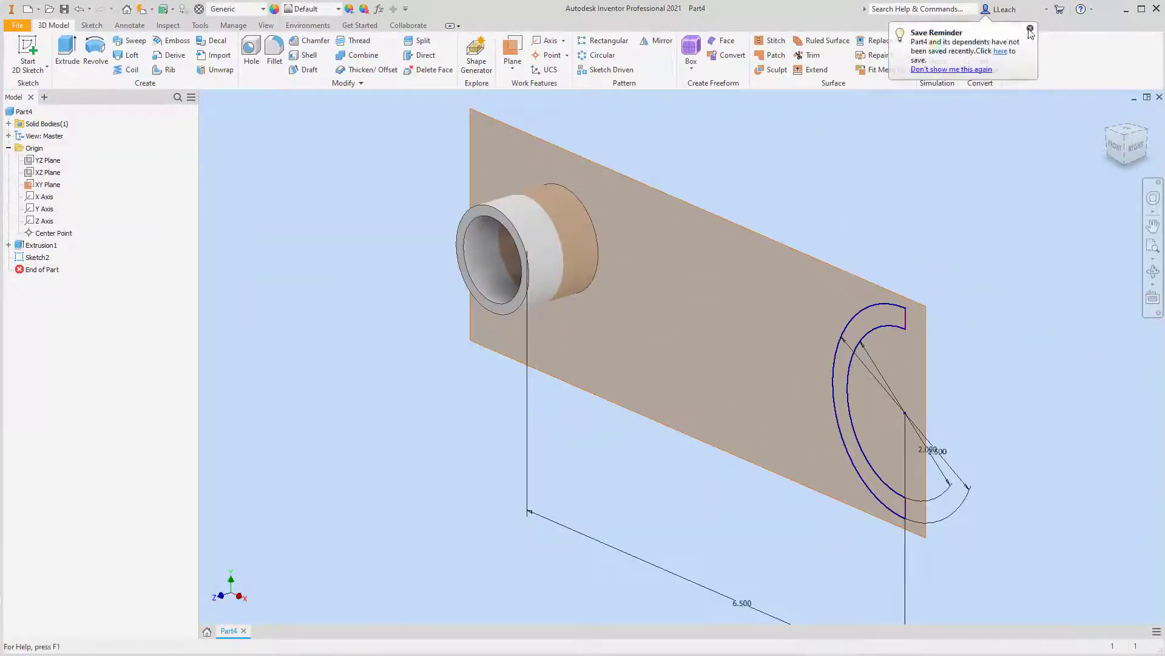
pyautogui.click(78, 54)
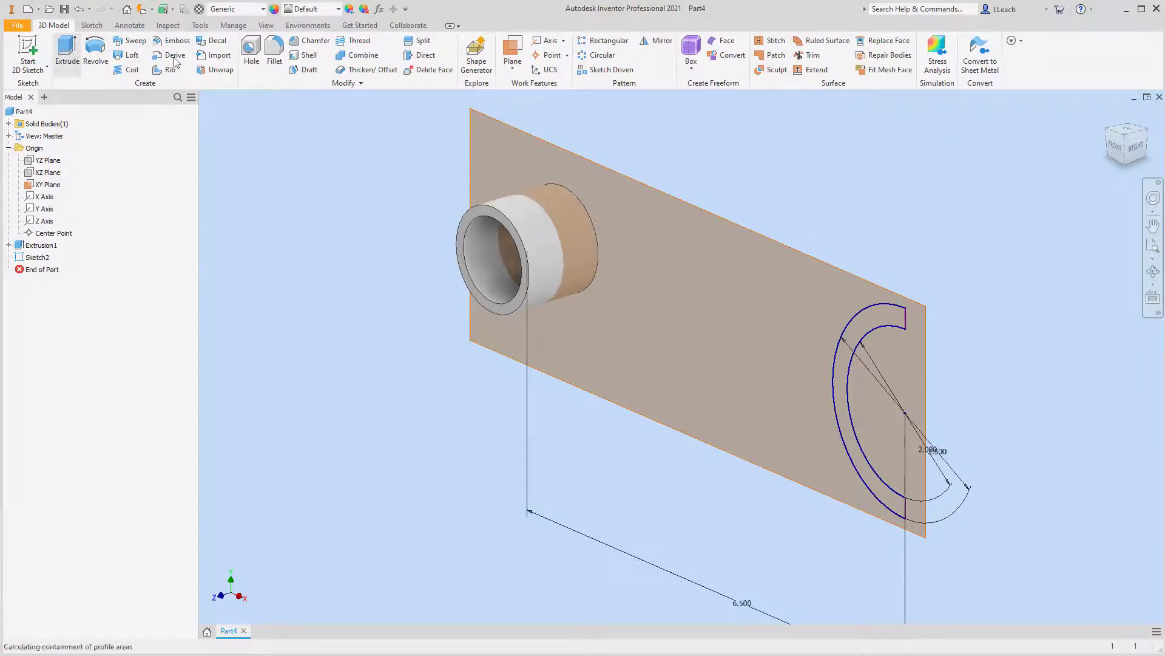
pyautogui.click(302, 193)
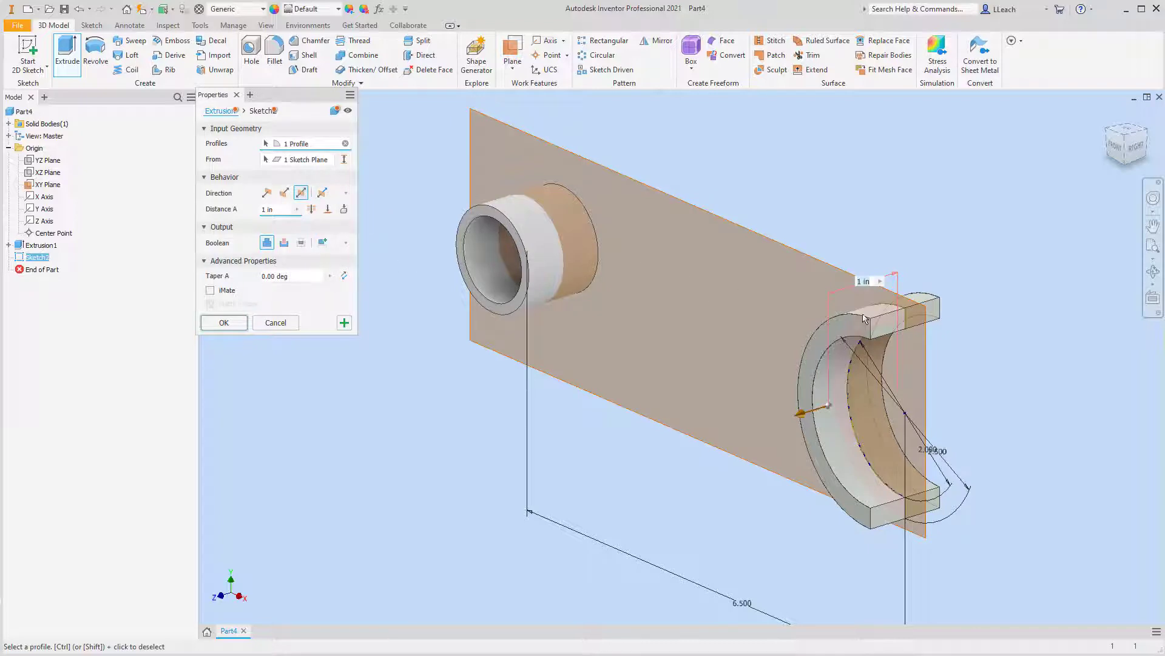
pyautogui.click(224, 322)
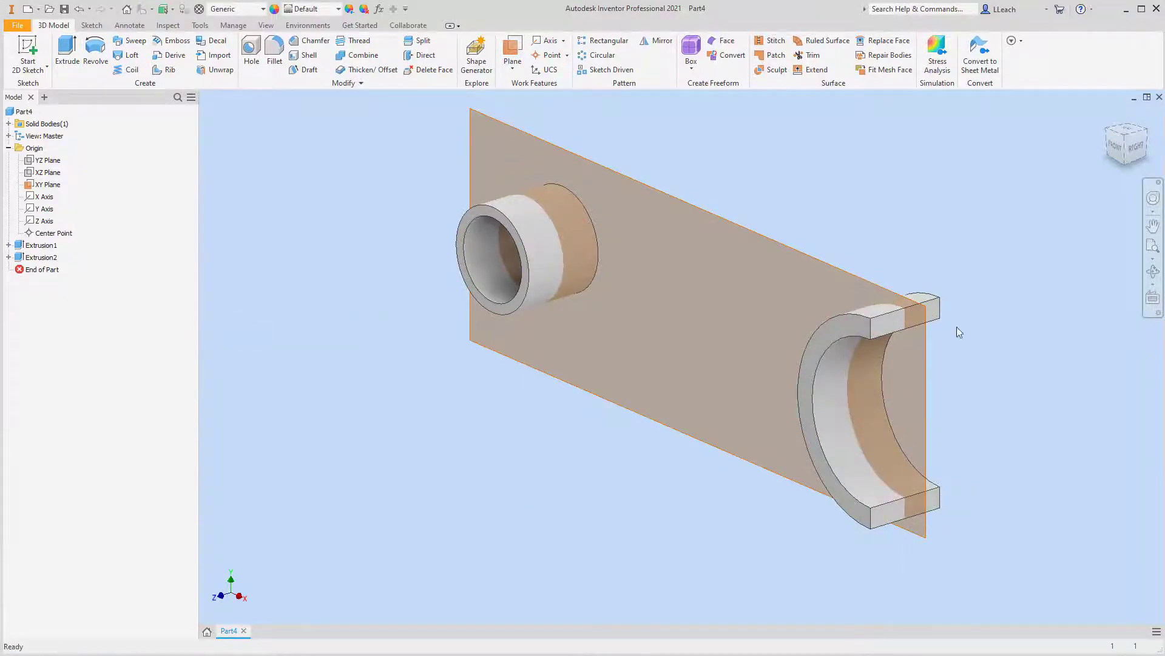
# Step: Start a new 2D sketch on the visible XY plane running through the ring and the C-shaped body
pyautogui.moveTo(1045, 313); pyautogui.dragTo(974, 288, button='middle')
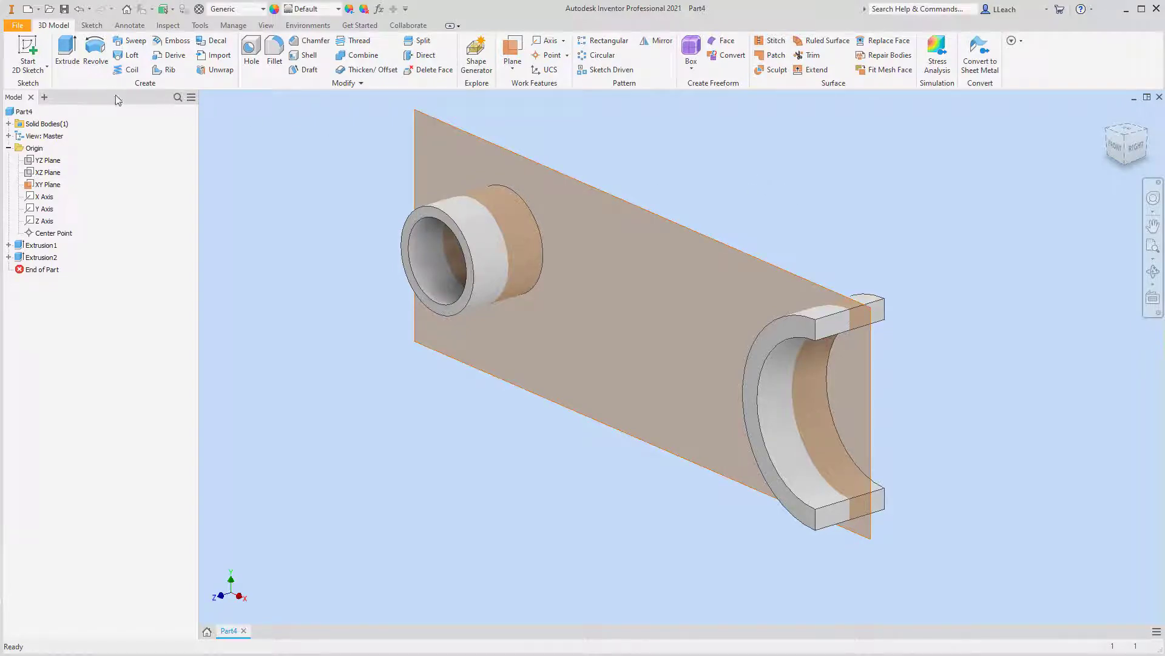
pyautogui.click(46, 67)
pyautogui.click(45, 83)
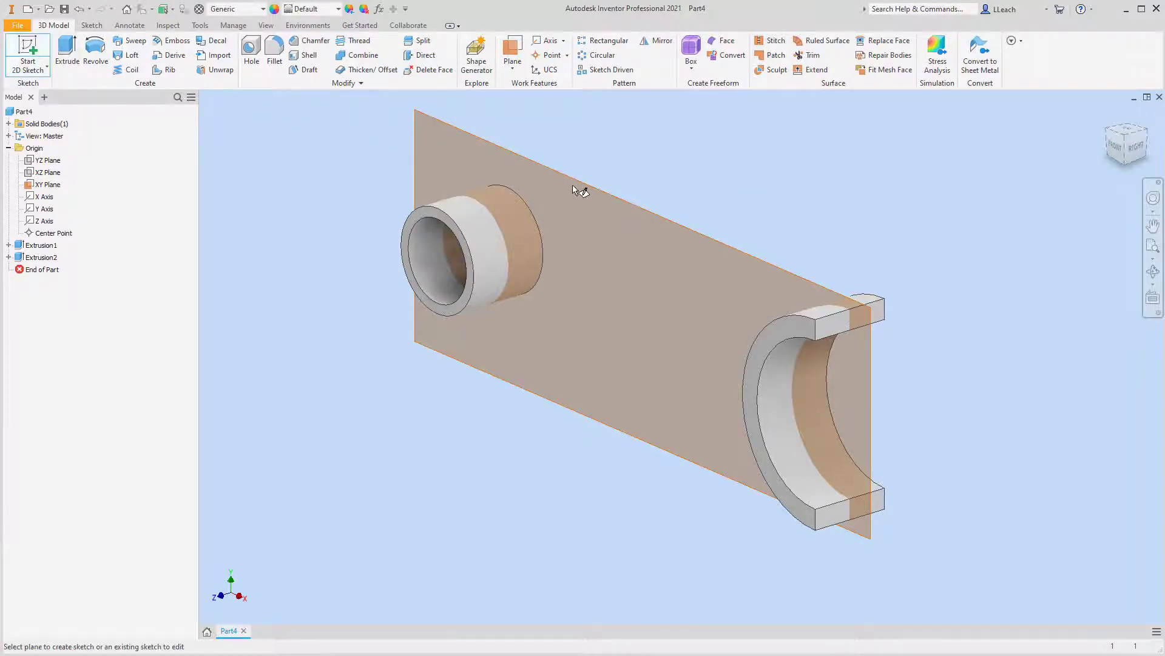
pyautogui.click(573, 187)
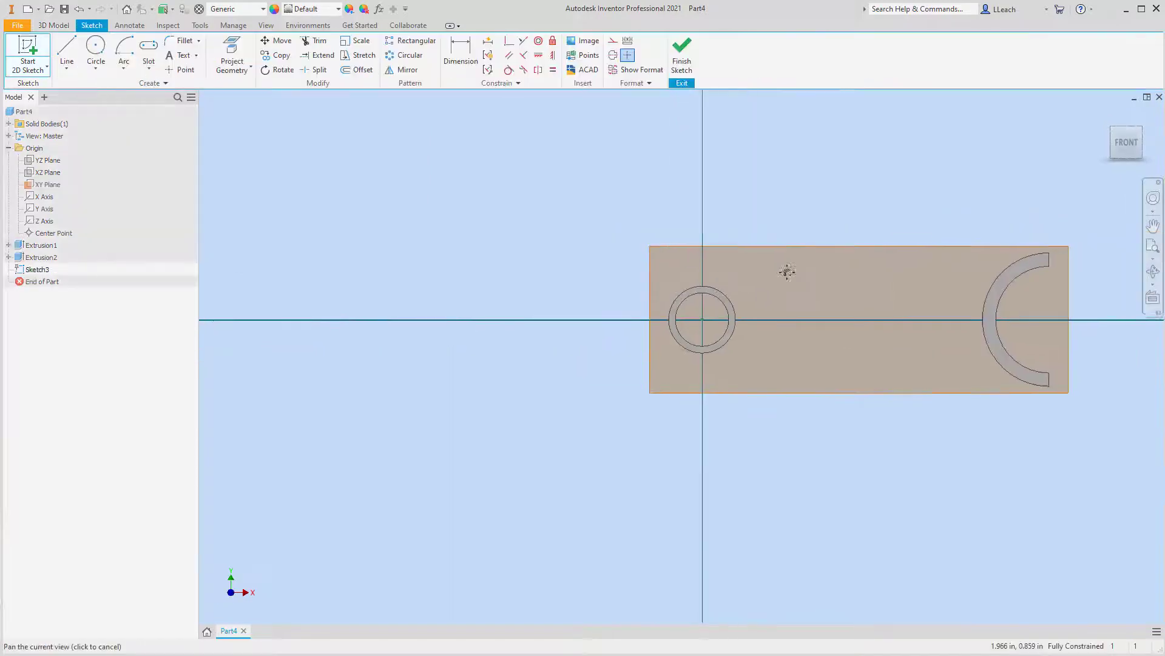
pyautogui.moveTo(787, 271); pyautogui.dragTo(541, 286, button='middle')
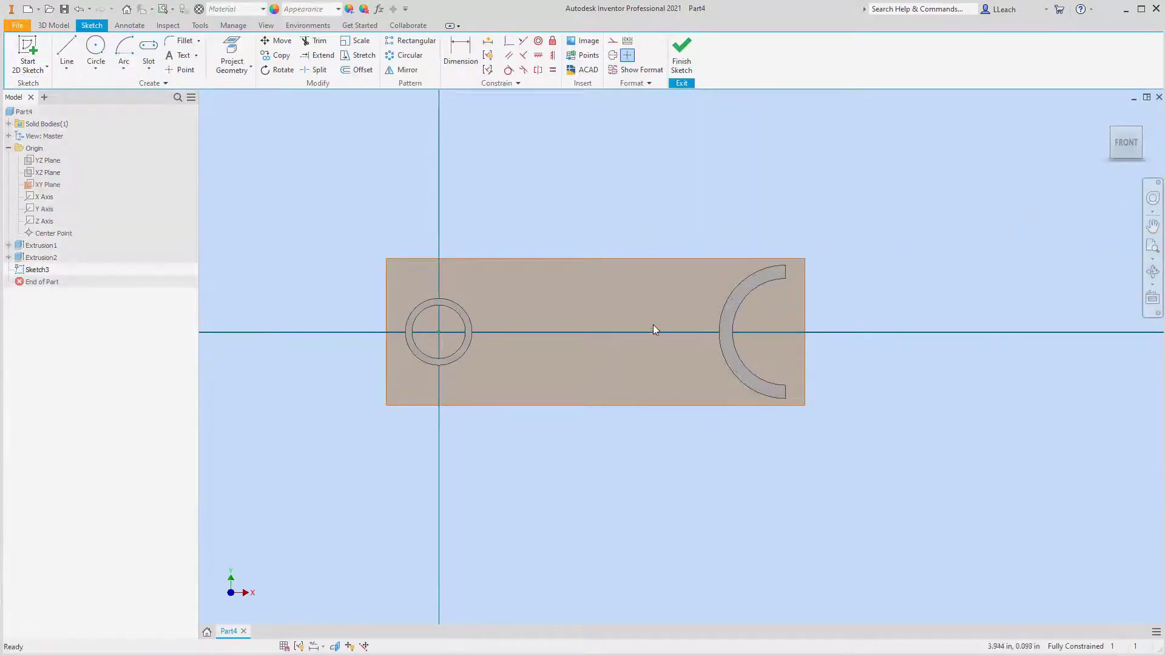
pyautogui.moveTo(669, 314); pyautogui.dragTo(647, 318, button='middle')
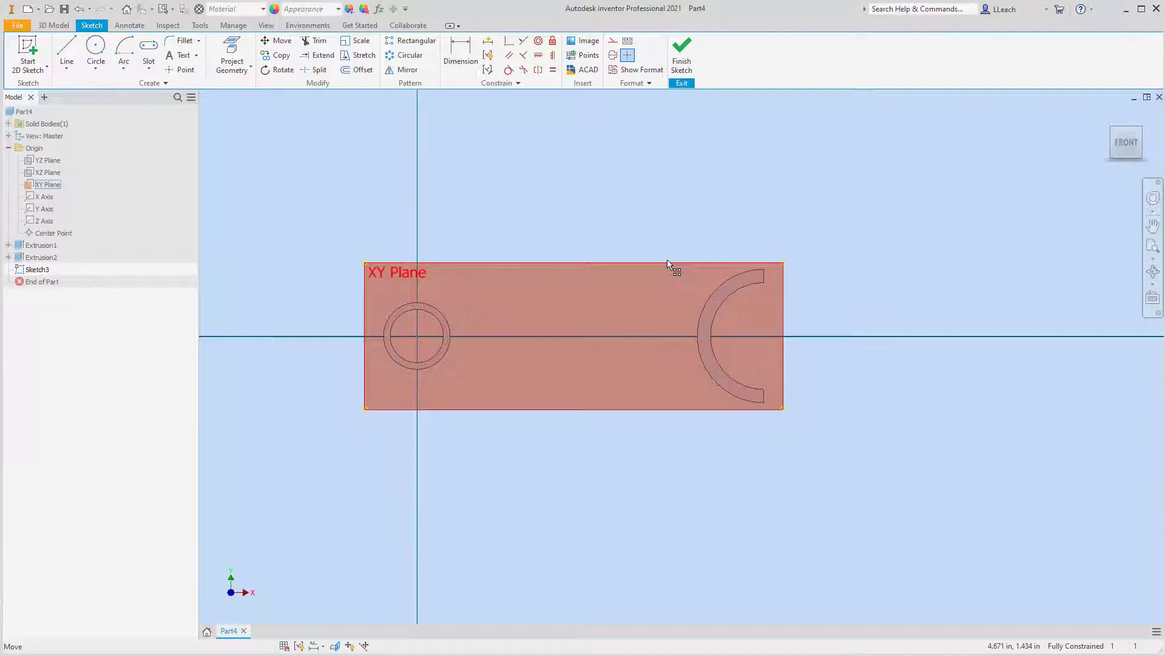
# Step: Sketch a horizontal line between the ring and the C-shaped body, about 0.3 in above the ring's center
pyautogui.click(67, 68)
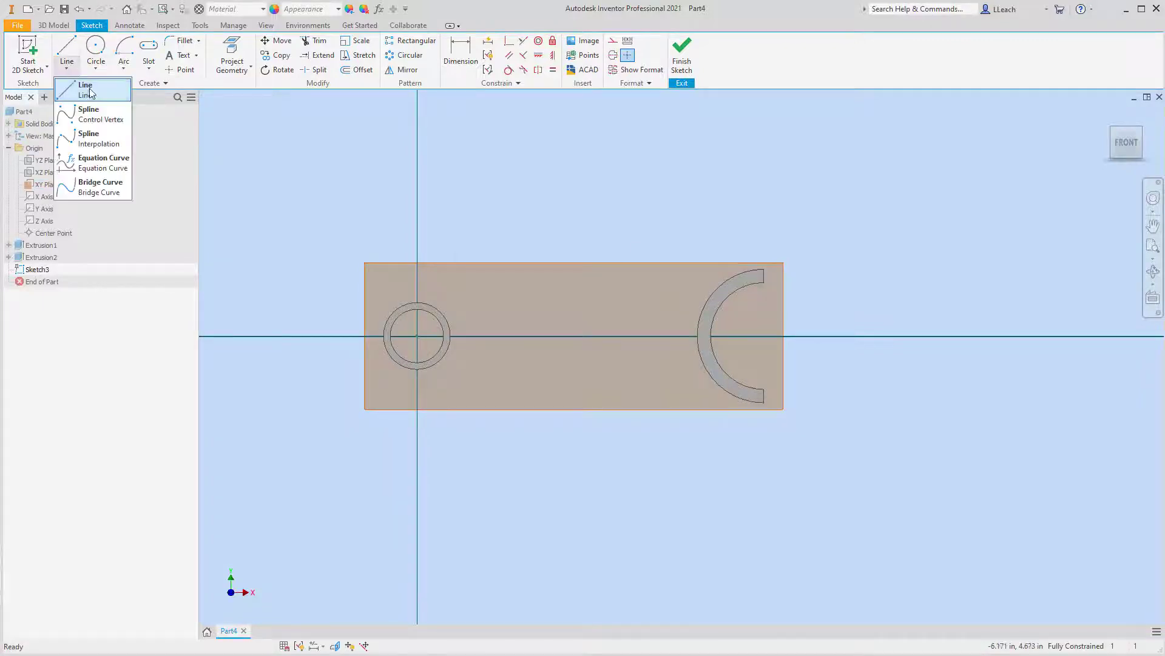
pyautogui.click(88, 91)
pyautogui.scroll(-3, 496, 309)
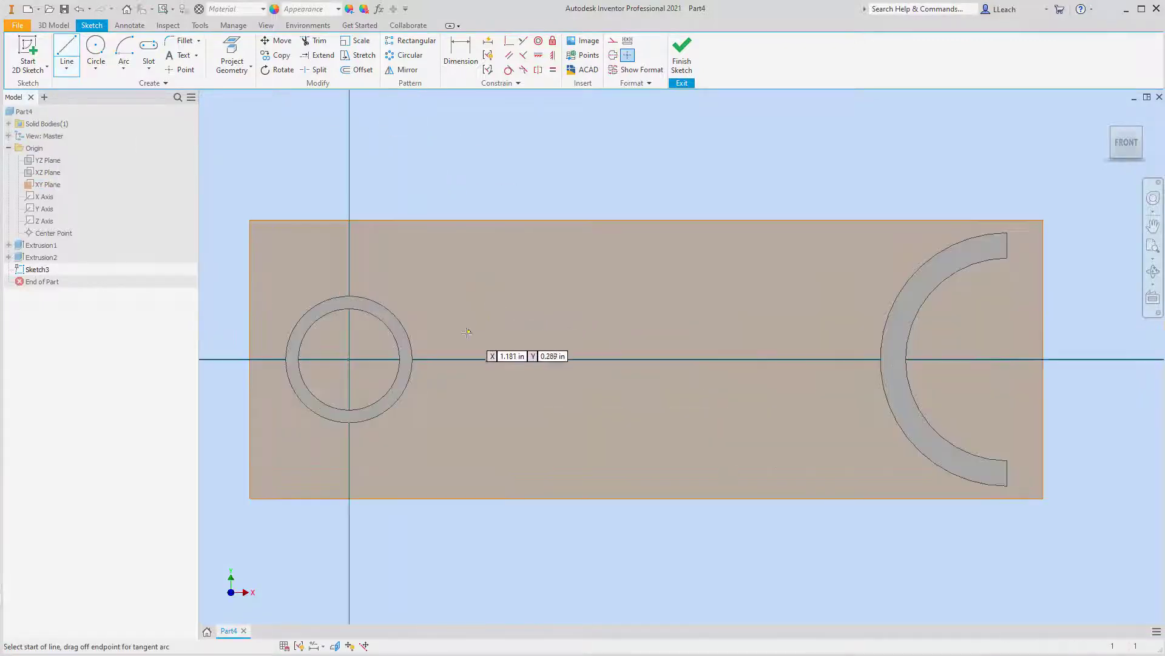
pyautogui.click(430, 326)
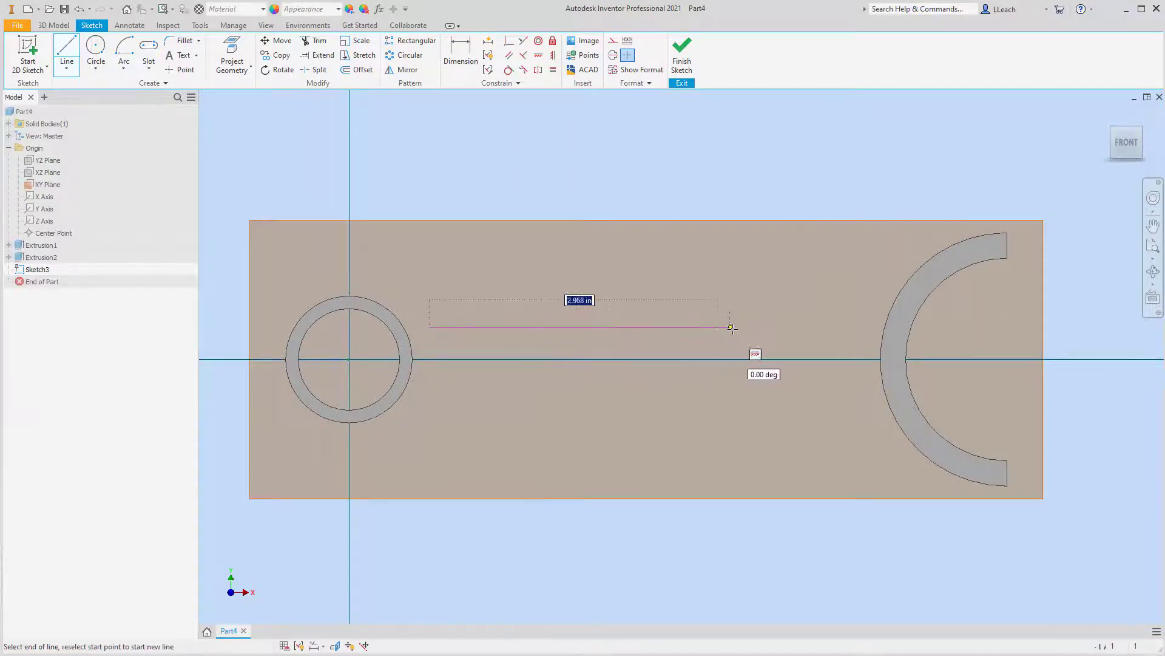
pyautogui.click(794, 326)
pyautogui.press('Escape')
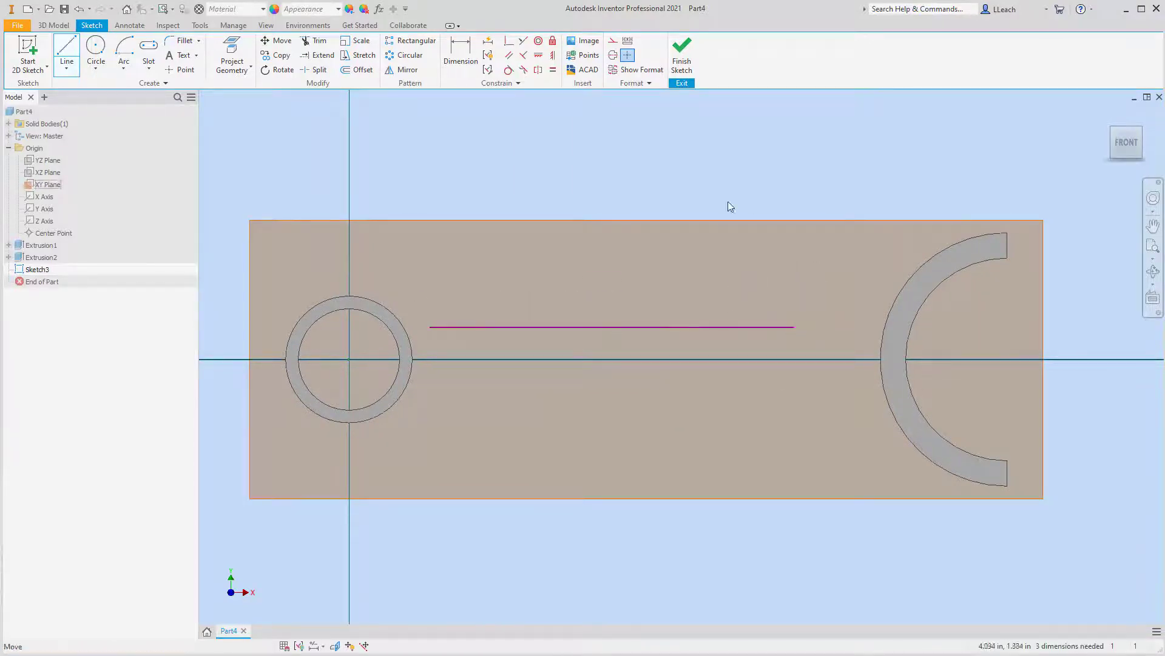
pyautogui.press('Escape')
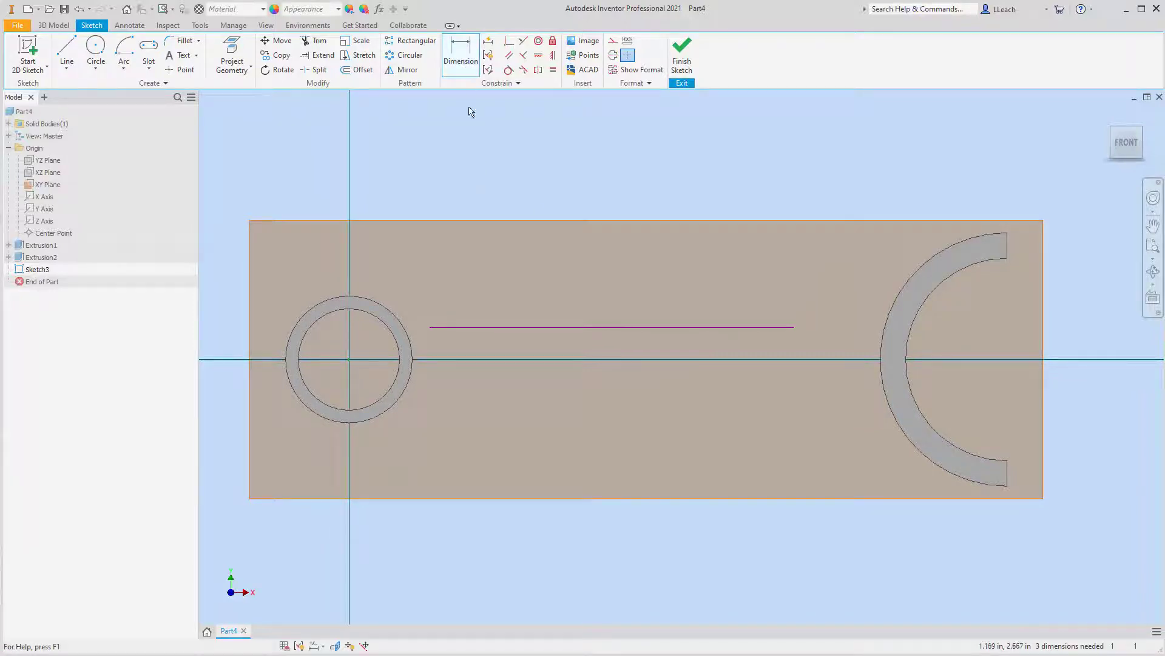
# Step: Dimension the horizontal line's height above the ring's center as .75/2 in
pyautogui.click(350, 360)
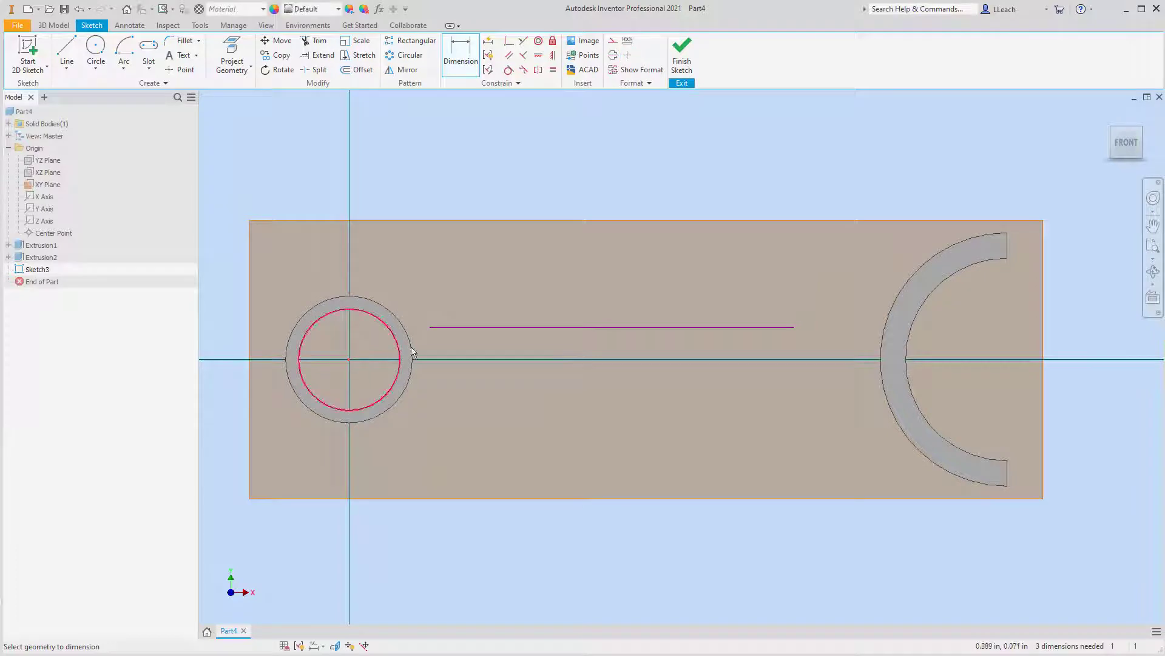
pyautogui.click(452, 327)
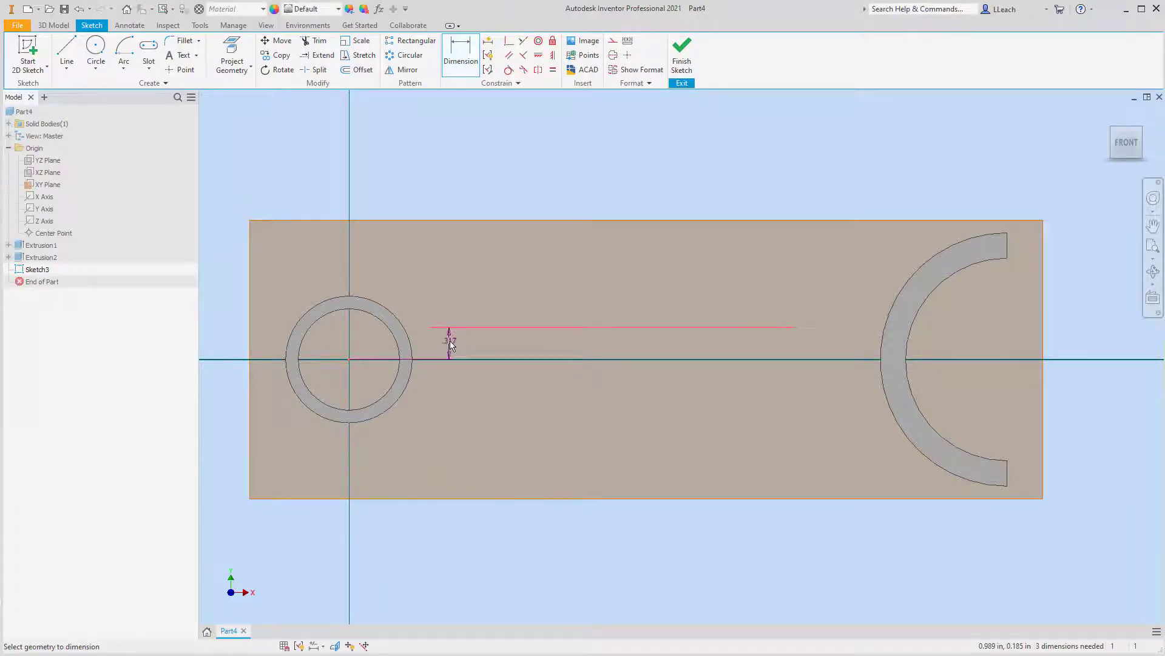
pyautogui.click(451, 345)
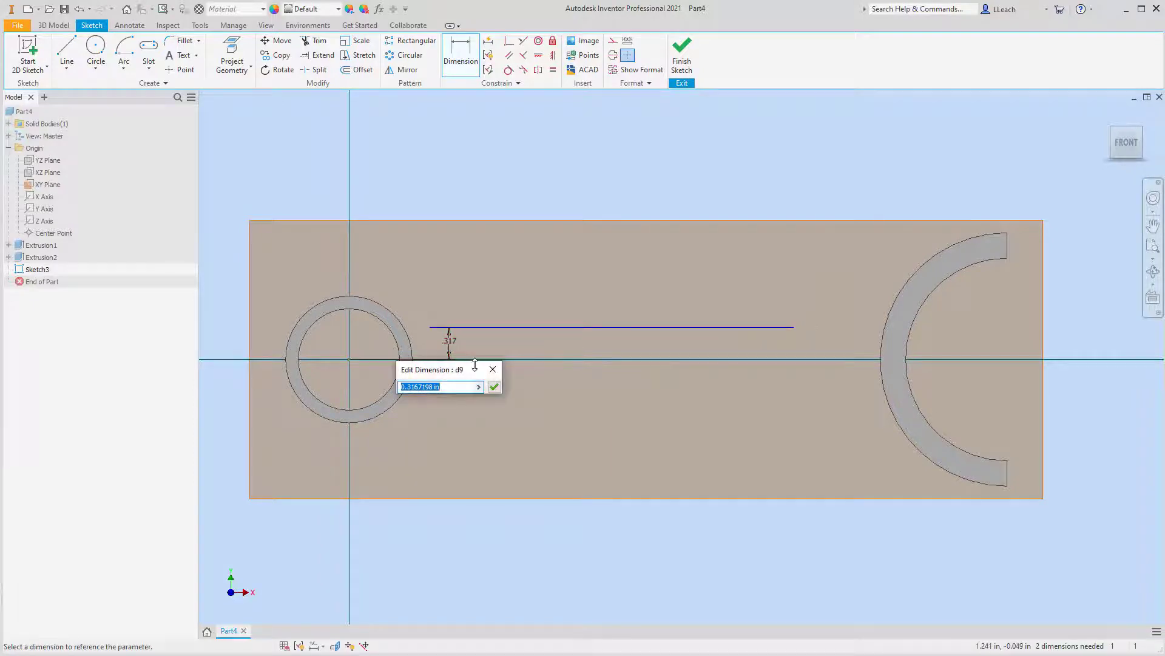
pyautogui.write('.75/2')
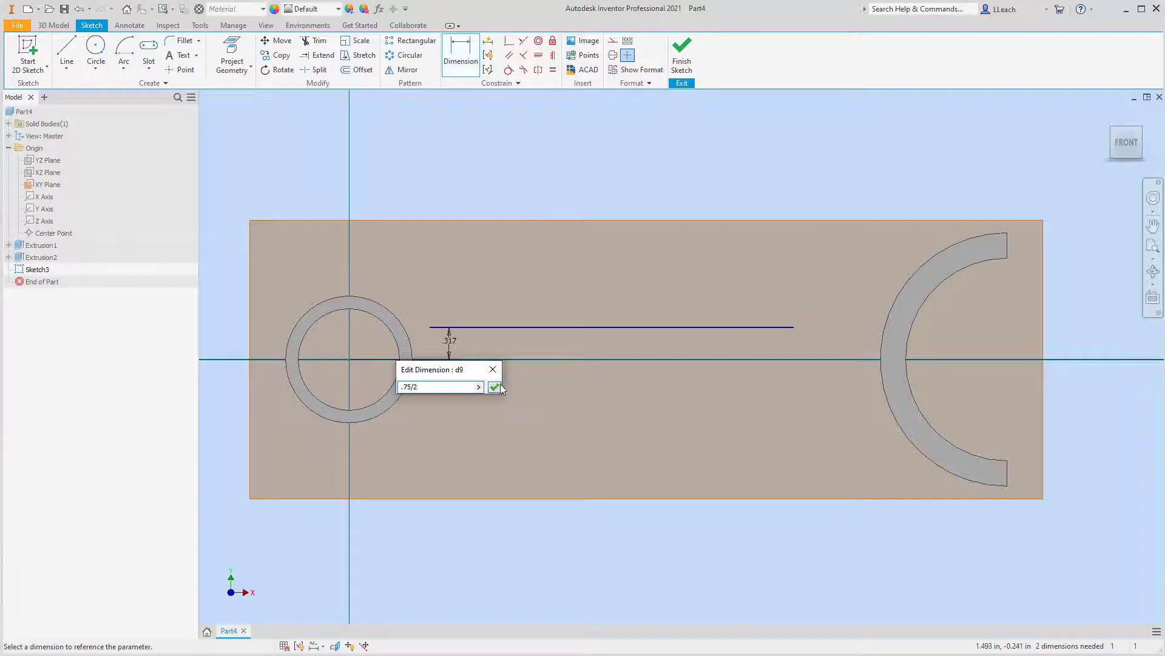
pyautogui.click(494, 387)
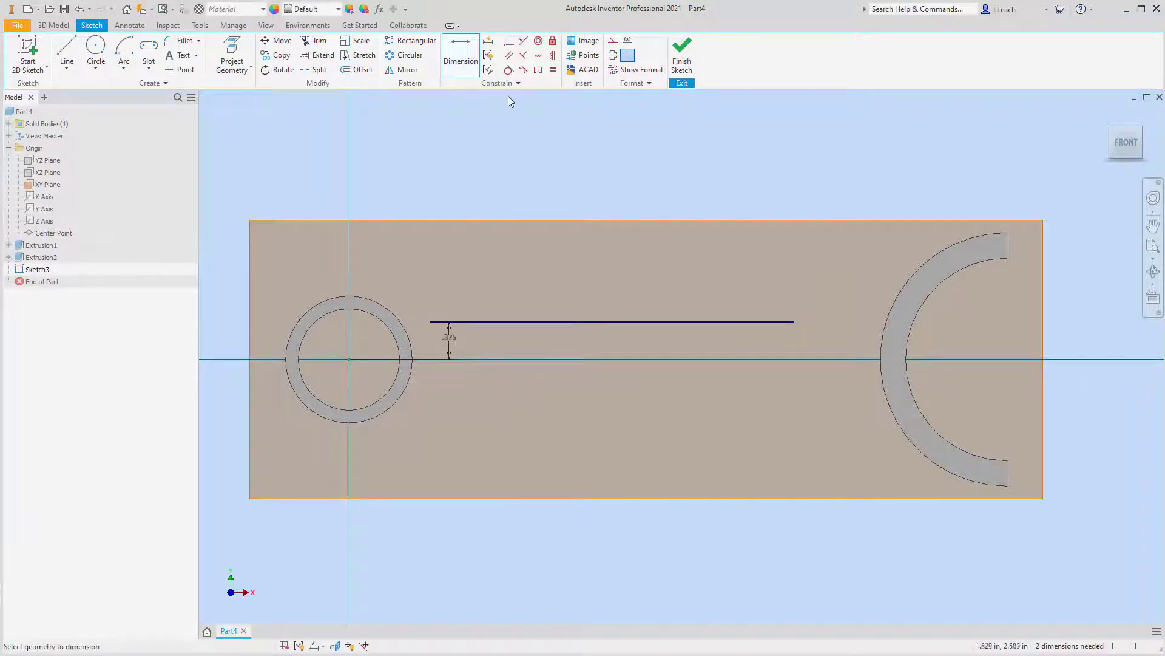
# Step: Offset the horizontal line downward by .75 in to form the arm's lower edge
pyautogui.click(358, 69)
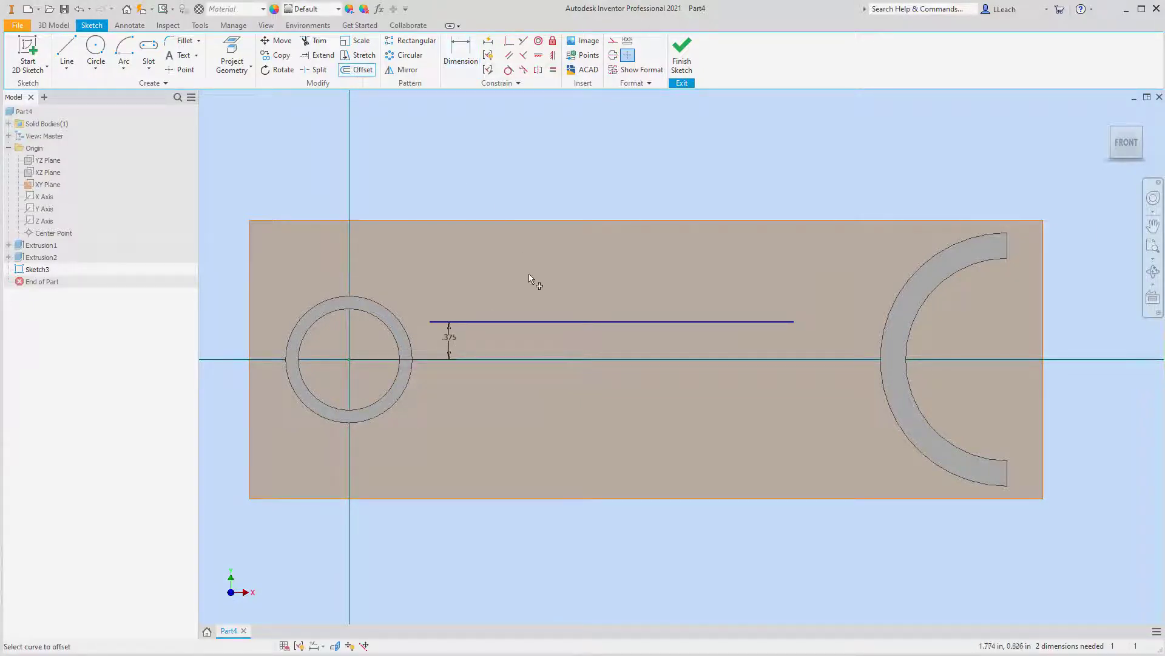
pyautogui.click(528, 322)
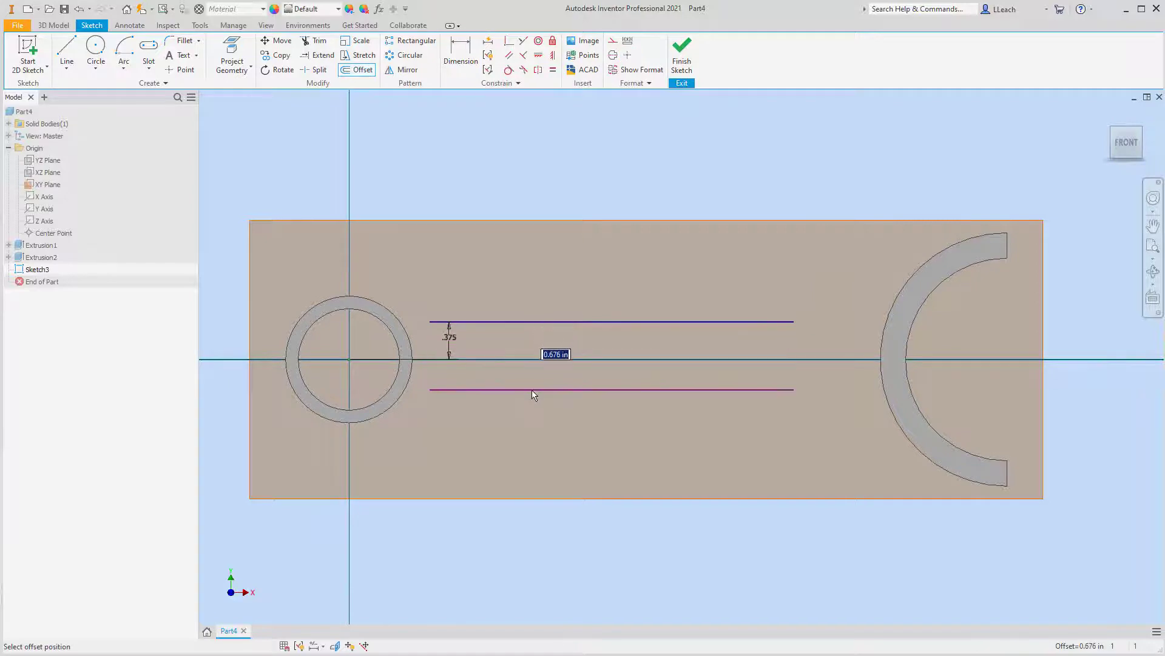
pyautogui.write('.75')
pyautogui.press('Return')
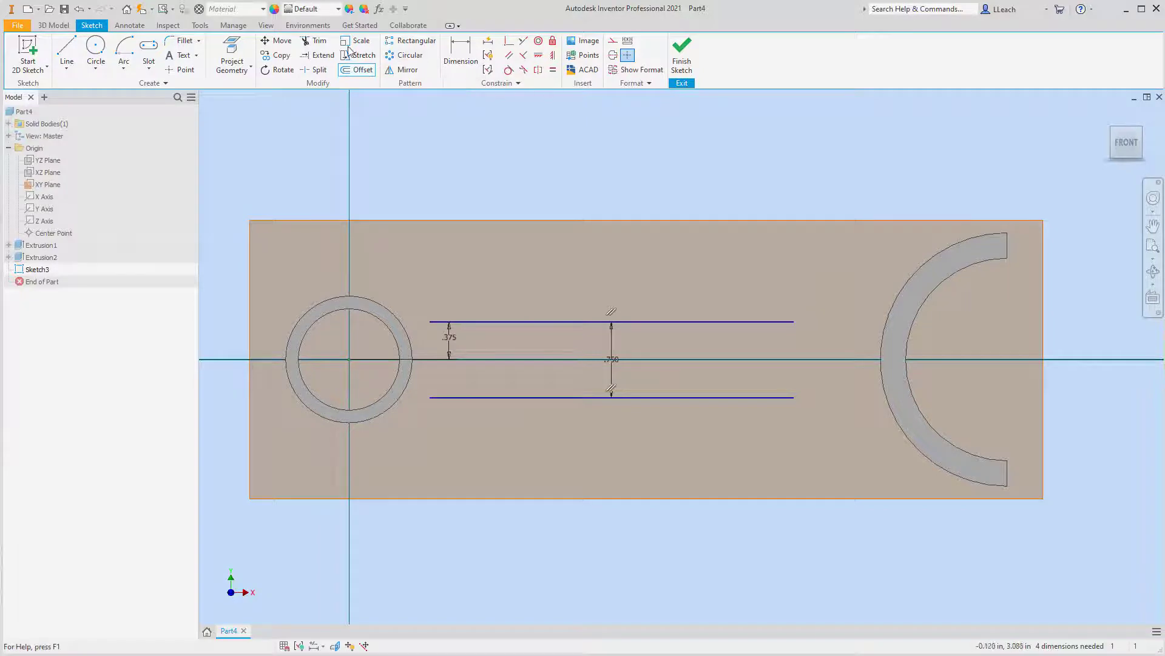
# Step: Project the outer edges of the ring and the C-shaped body into the sketch
pyautogui.click(319, 55)
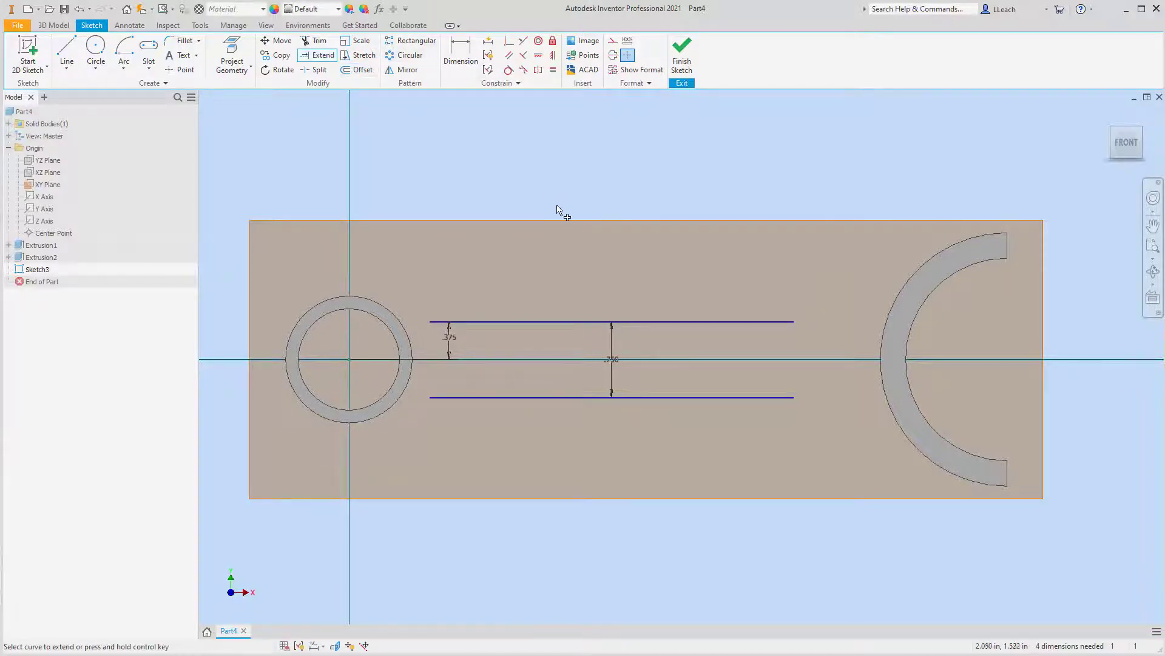
pyautogui.press('Escape')
pyautogui.click(233, 52)
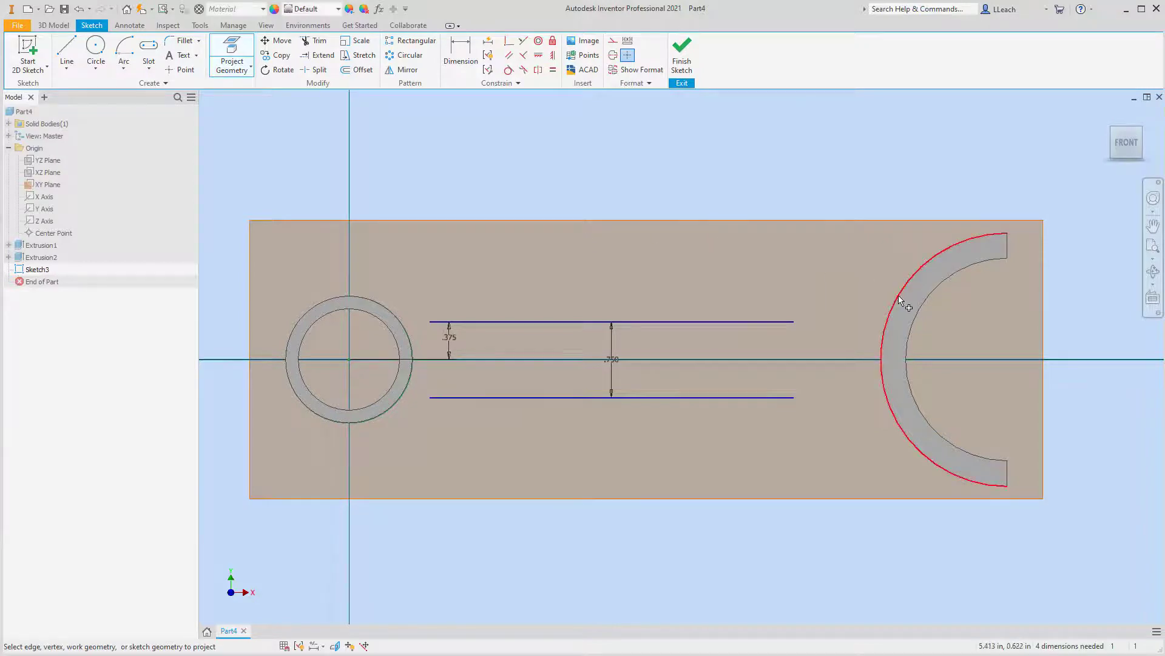
pyautogui.press('Escape')
# Step: Extend both horizontal arm lines to the ring's outer edge
pyautogui.click(320, 54)
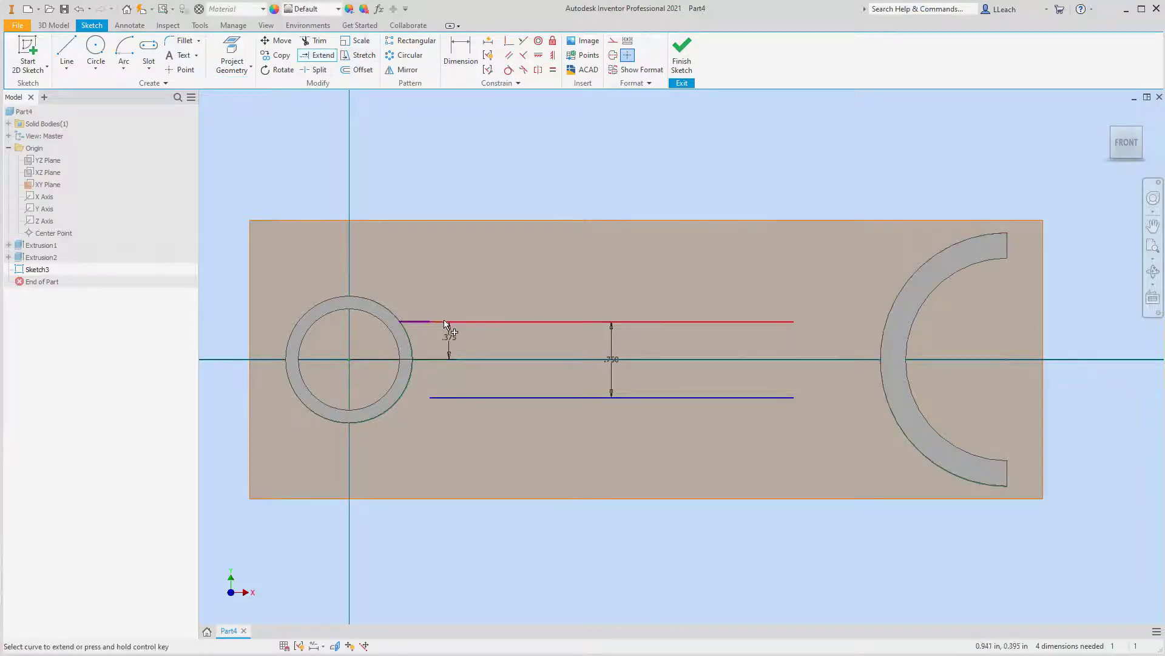
pyautogui.click(439, 323)
pyautogui.click(441, 398)
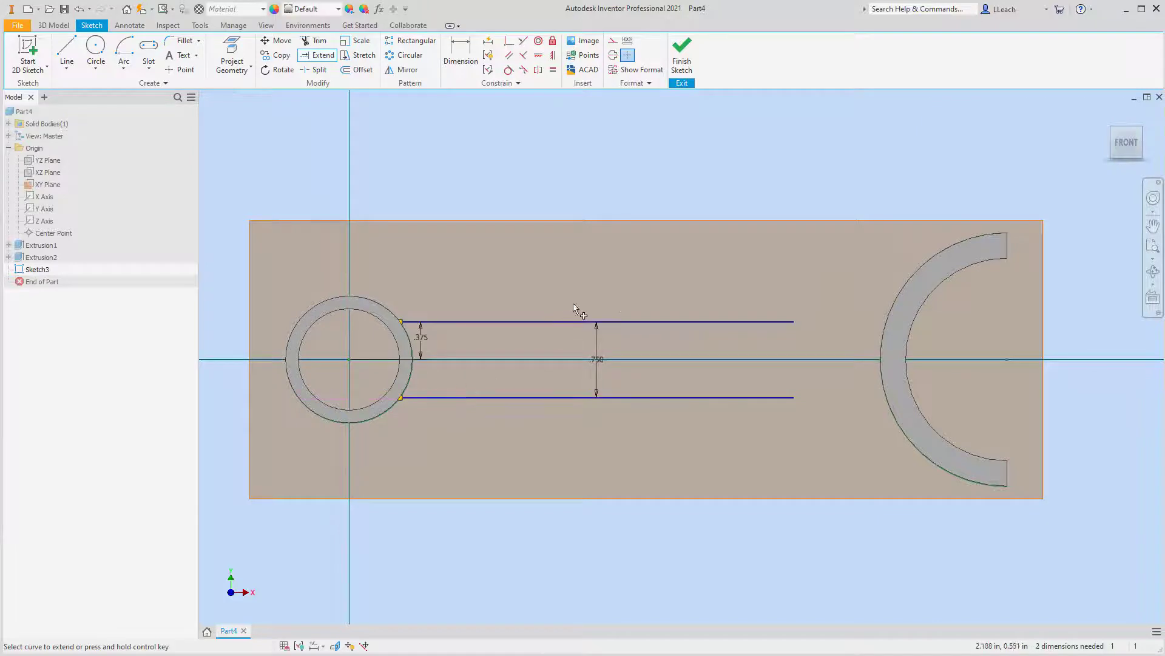
pyautogui.press('Escape')
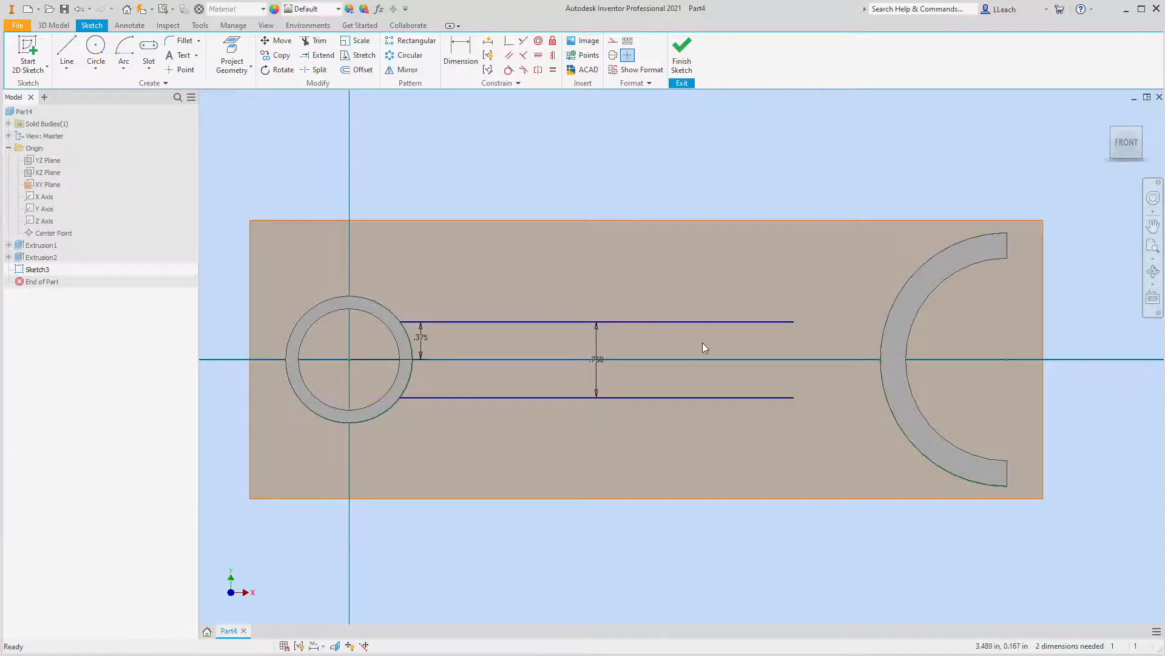
# Step: Draw a 0.5 in vertical line up from the C-shaped body's upper outer corner, continued by a .75 in horizontal line toward the ring
pyautogui.moveTo(703, 343)
pyautogui.mouseDown(button='middle')
pyautogui.moveTo(554, 353)
pyautogui.moveTo(611, 327)
pyautogui.mouseUp(button='middle')
pyautogui.scroll(-3, 560, 349)
pyautogui.scroll(5, 611, 327)
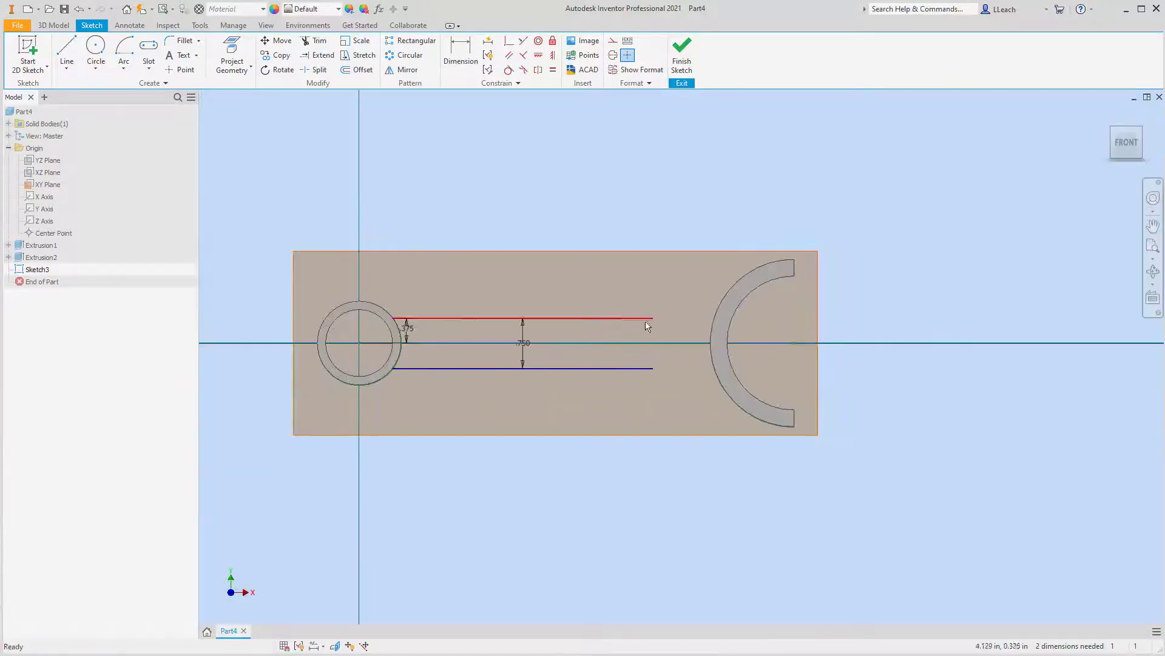
pyautogui.moveTo(753, 279)
pyautogui.mouseDown(button='middle')
pyautogui.moveTo(865, 267)
pyautogui.moveTo(826, 261)
pyautogui.mouseUp(button='middle')
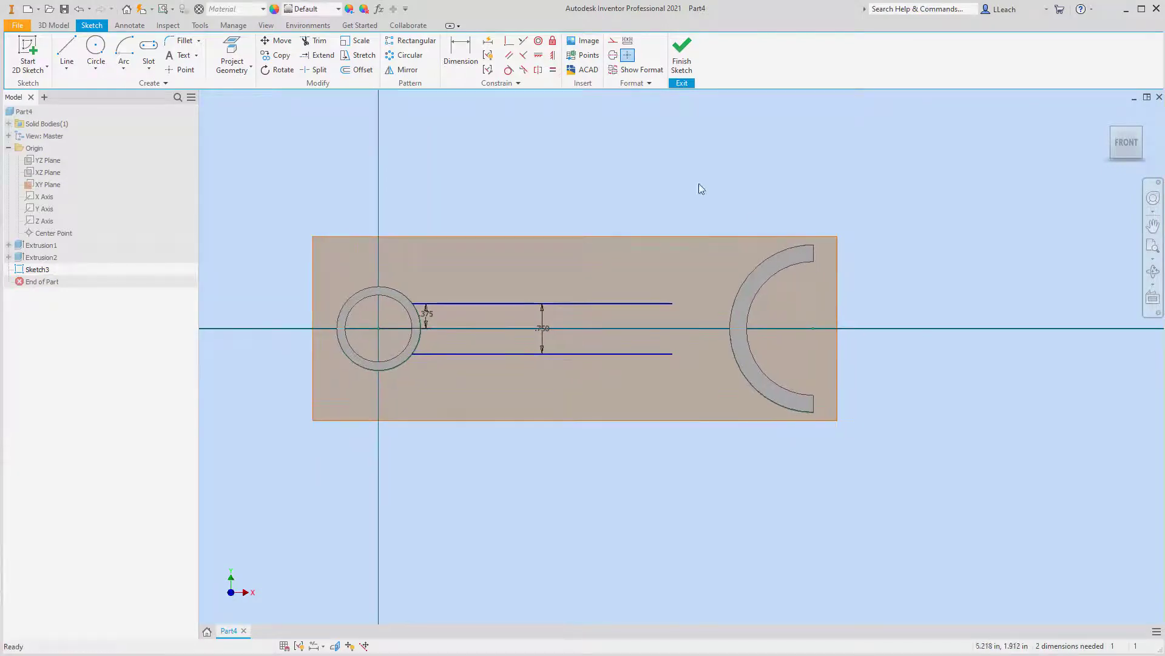
pyautogui.click(67, 70)
pyautogui.click(85, 87)
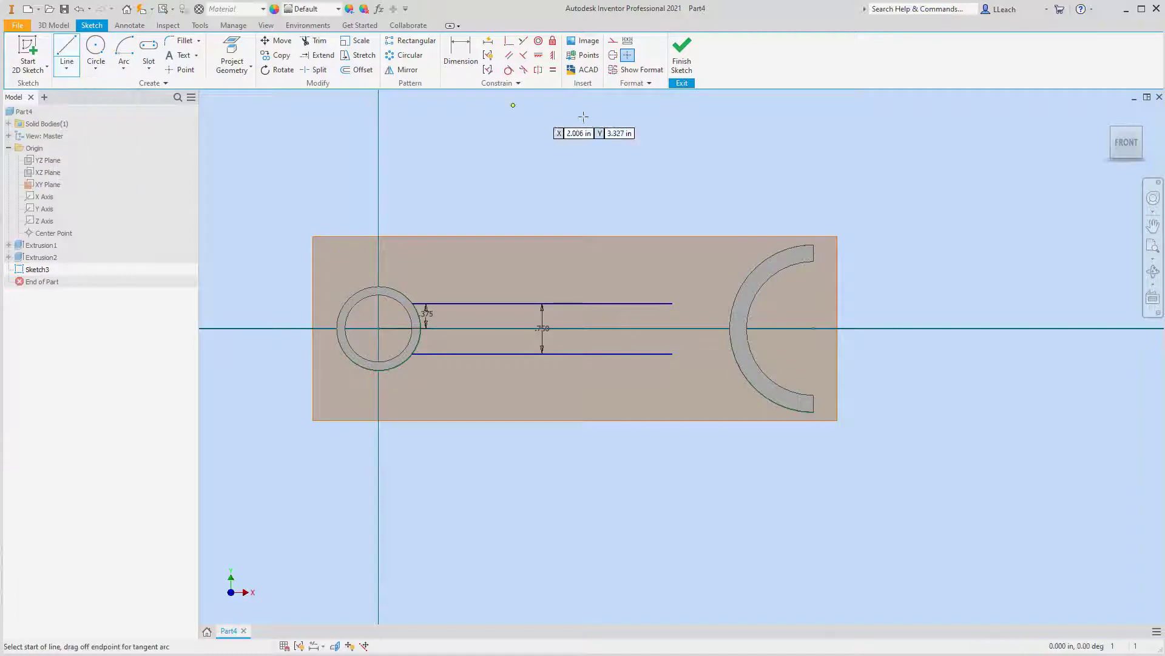
pyautogui.click(814, 245)
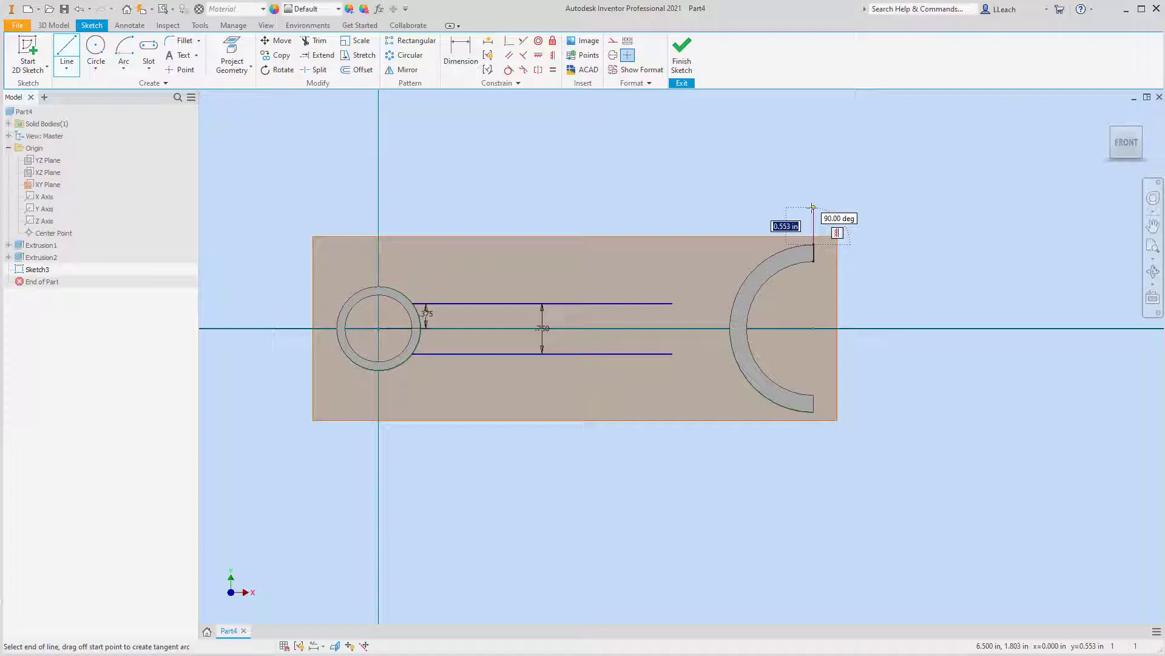
pyautogui.press('BackSpace')
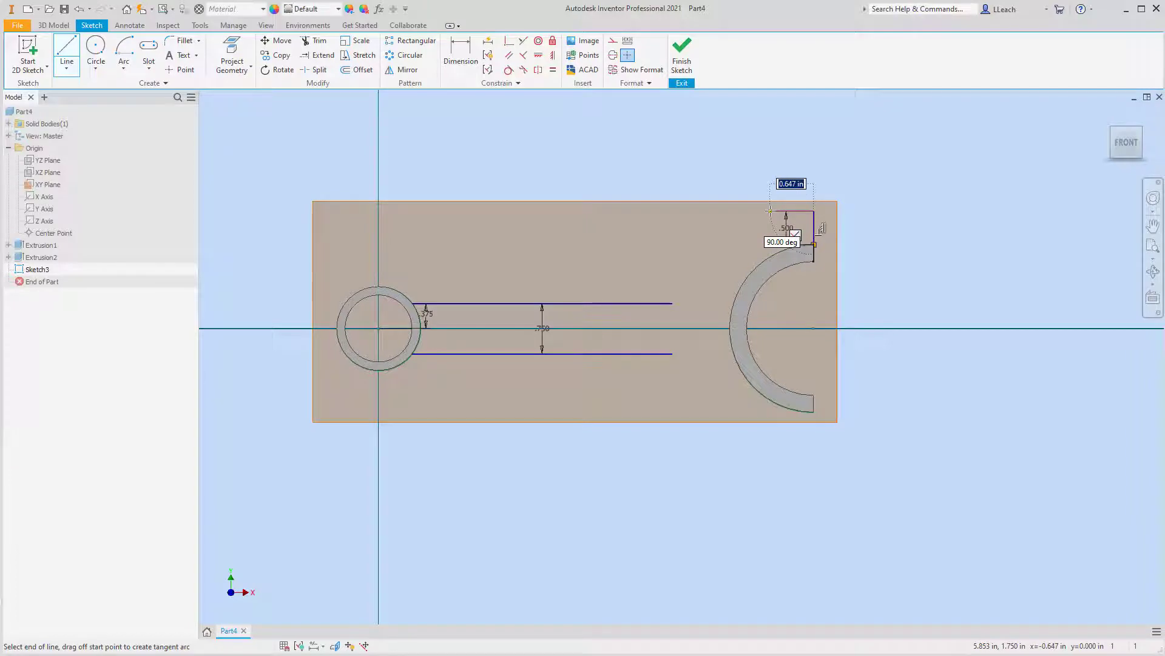
pyautogui.write('.75')
pyautogui.press('Return')
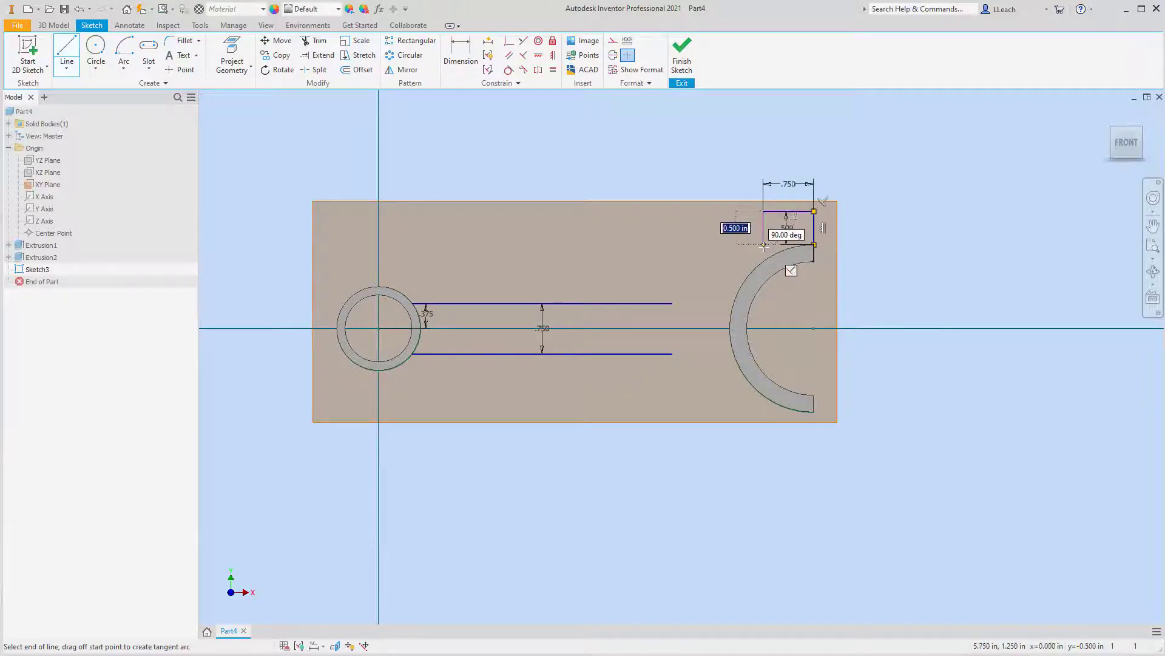
# Step: Continue the line chain 0.5 in straight down and about 0.28 in horizontally toward the ring, ending the chain there
pyautogui.press('Return')
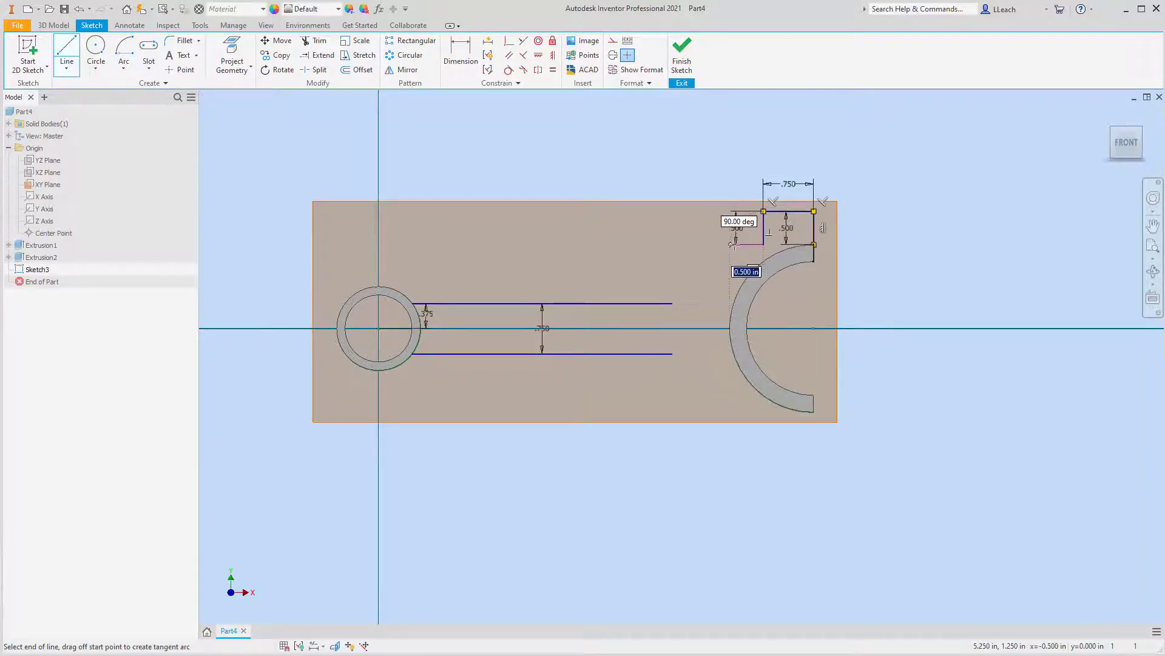
pyautogui.scroll(-3, 743, 243)
pyautogui.scroll(6, 741, 241)
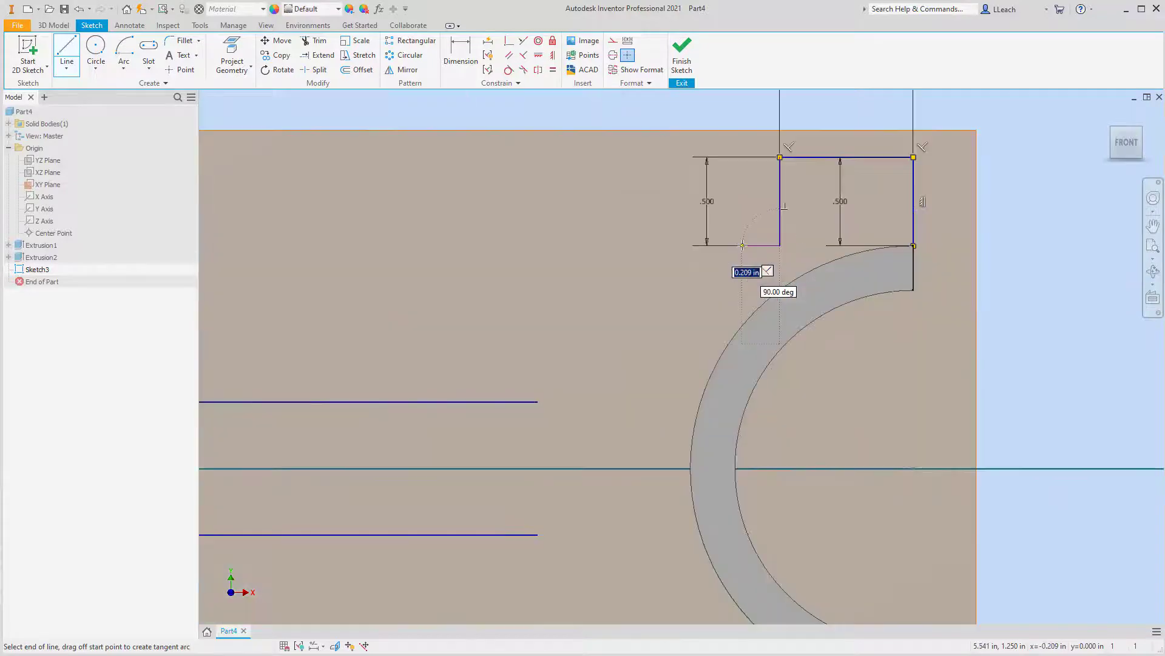
pyautogui.click(730, 246)
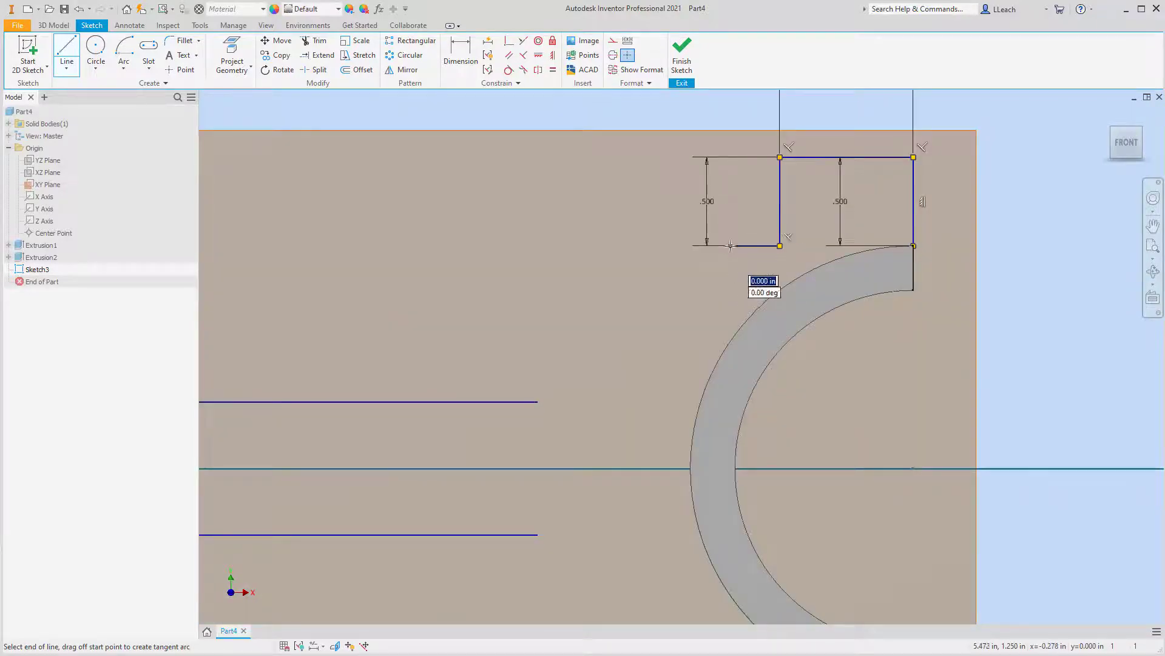
pyautogui.press('Escape')
# Step: Sketch a circle of 4 in diameter in the empty area above the arm lines
pyautogui.scroll(-5, 636, 209)
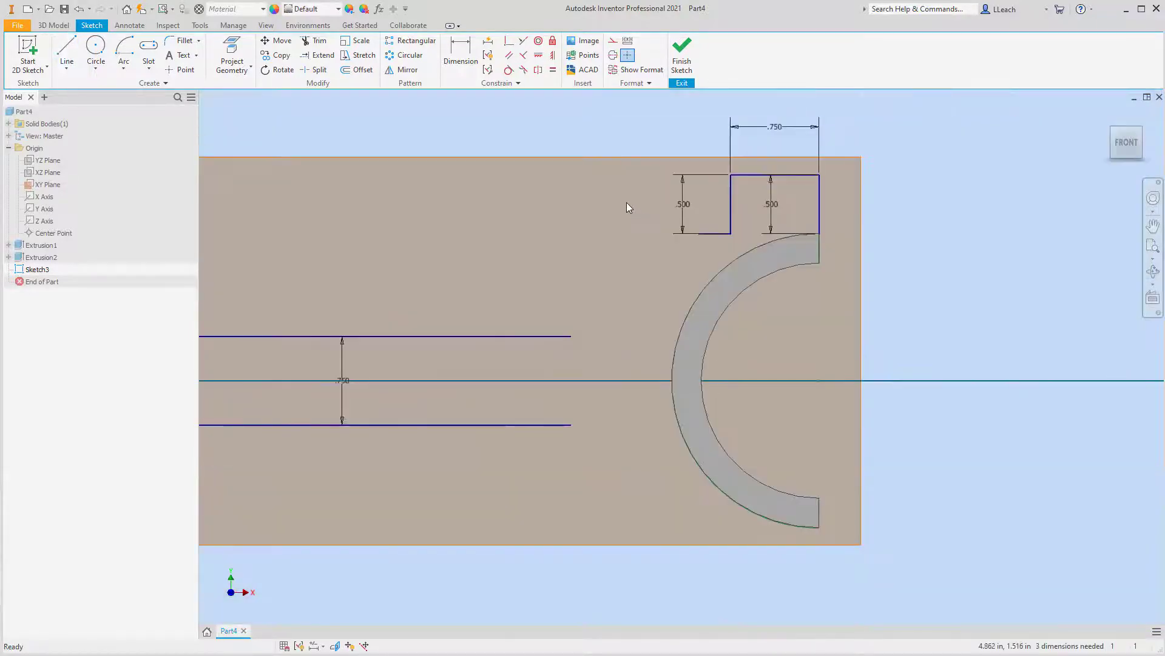
pyautogui.moveTo(627, 206)
pyautogui.mouseDown(button='middle')
pyautogui.moveTo(729, 263)
pyautogui.moveTo(661, 271)
pyautogui.moveTo(669, 285)
pyautogui.mouseUp(button='middle')
pyautogui.scroll(-3, 652, 281)
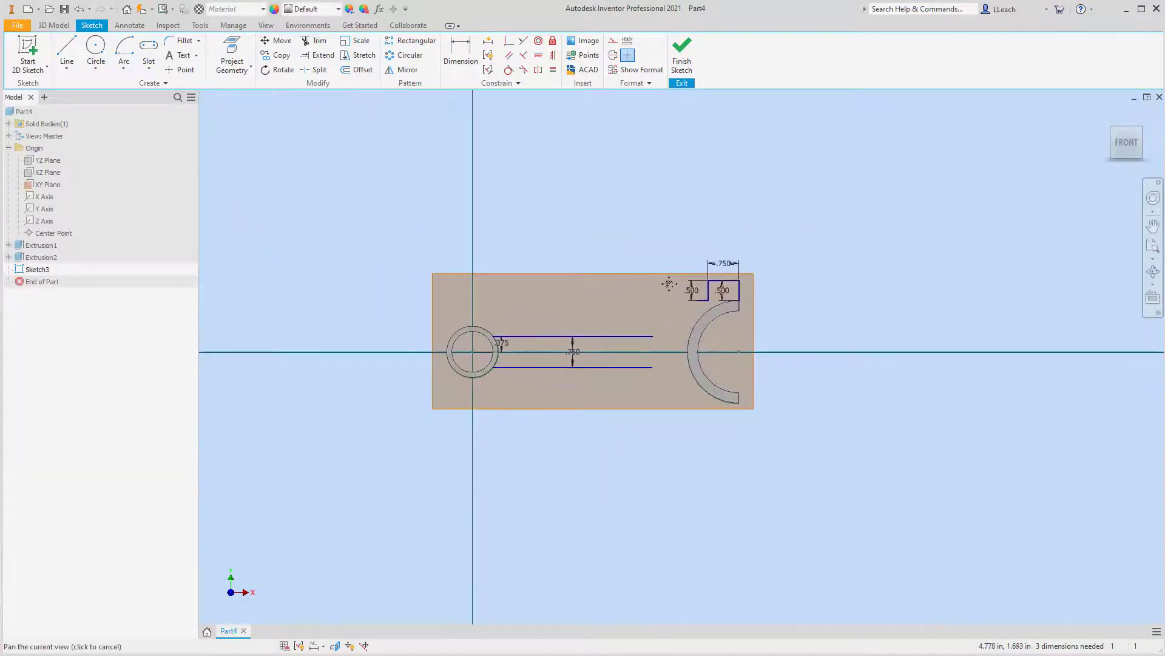
pyautogui.click(96, 67)
pyautogui.click(113, 94)
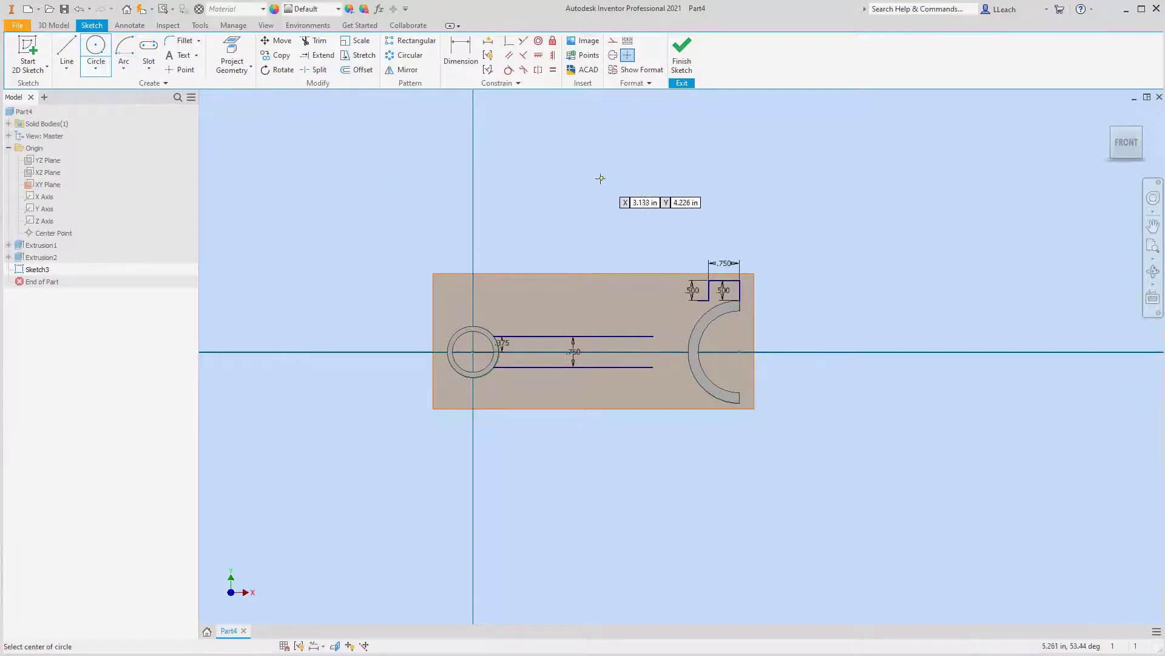
pyautogui.click(624, 170)
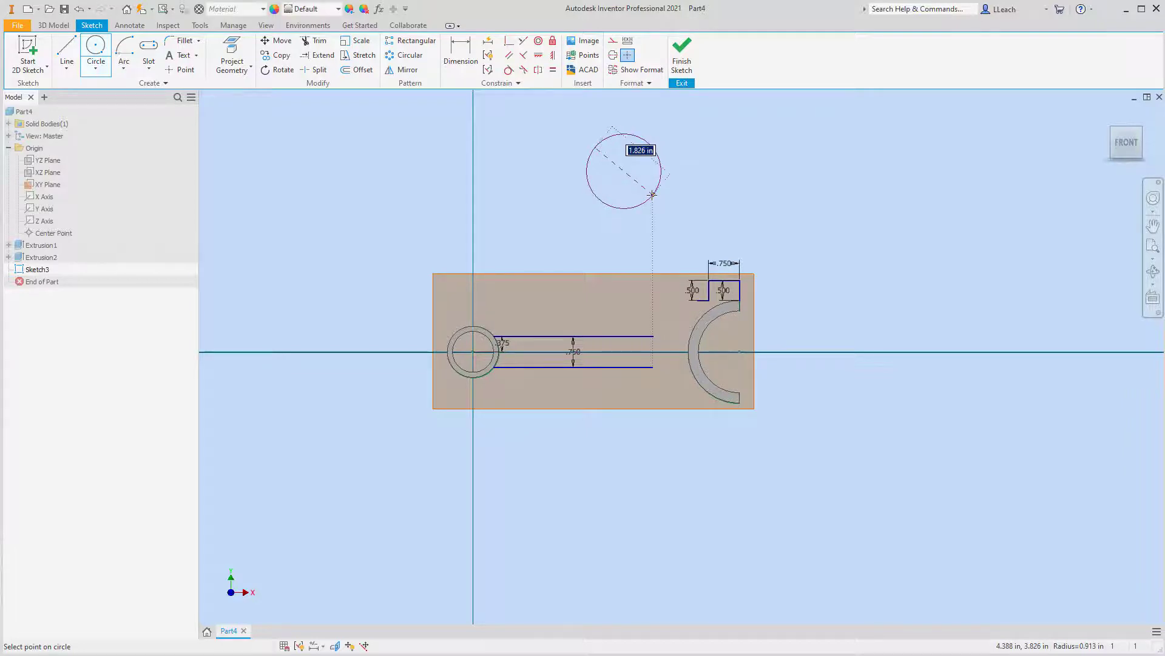
pyautogui.write('4')
pyautogui.press('Return')
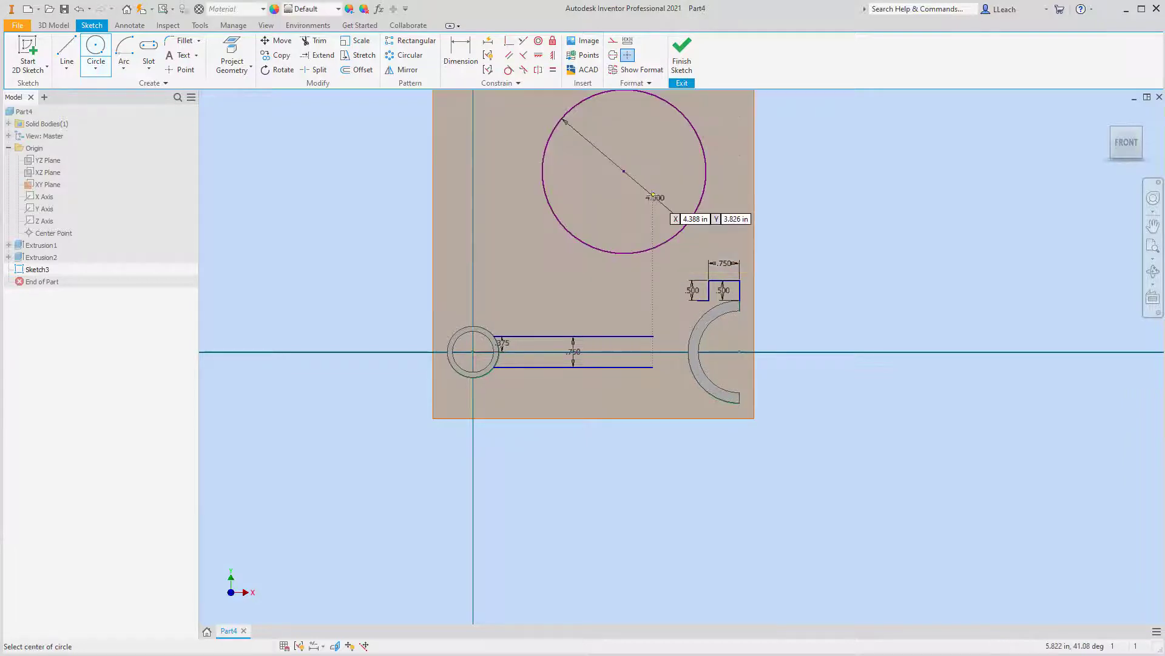
pyautogui.press('Escape')
# Step: Make the 4 in circle tangent to the upper arm line
pyautogui.scroll(-2, 731, 224)
pyautogui.scroll(3, 701, 218)
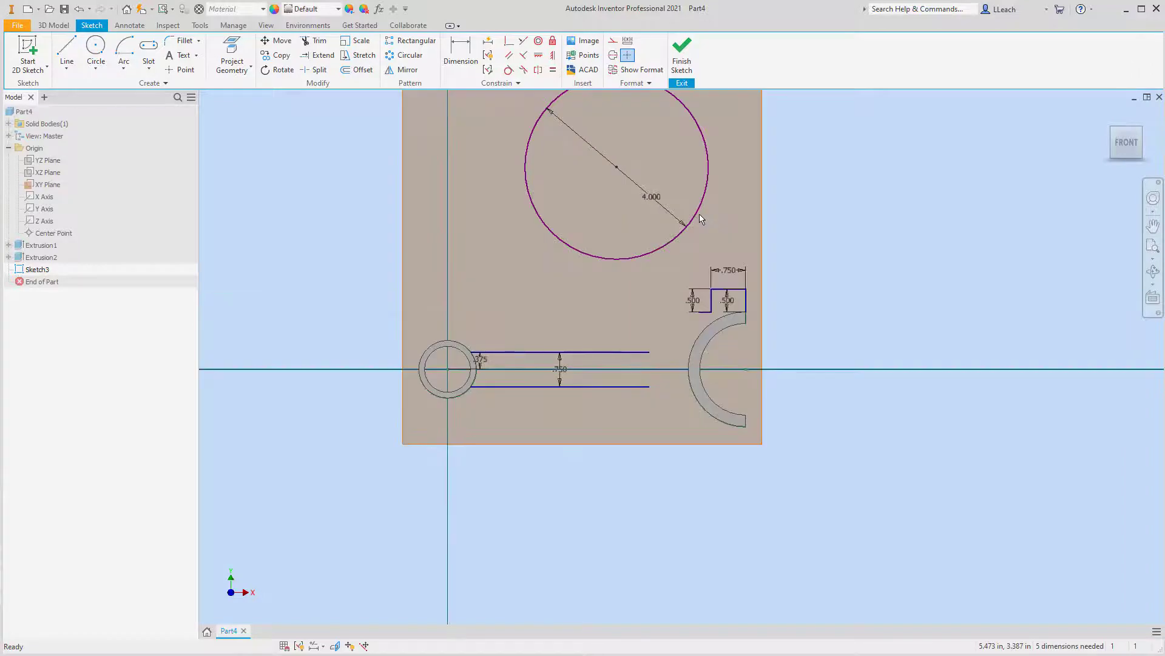
pyautogui.moveTo(712, 182); pyautogui.dragTo(698, 224, button='middle')
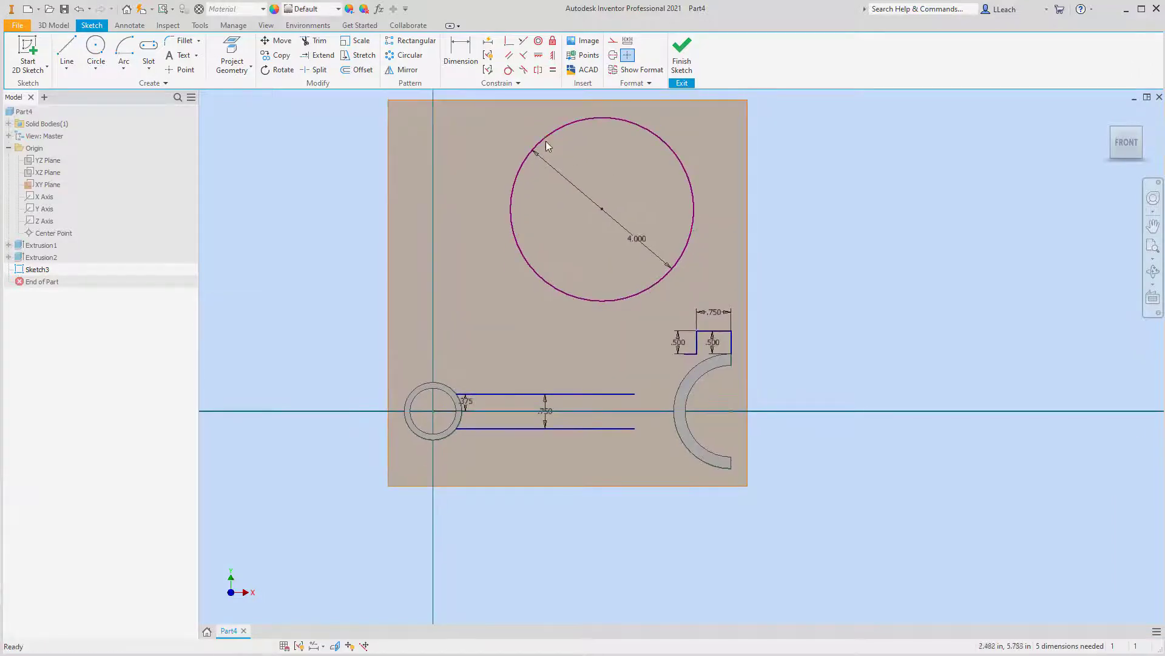
pyautogui.click(509, 71)
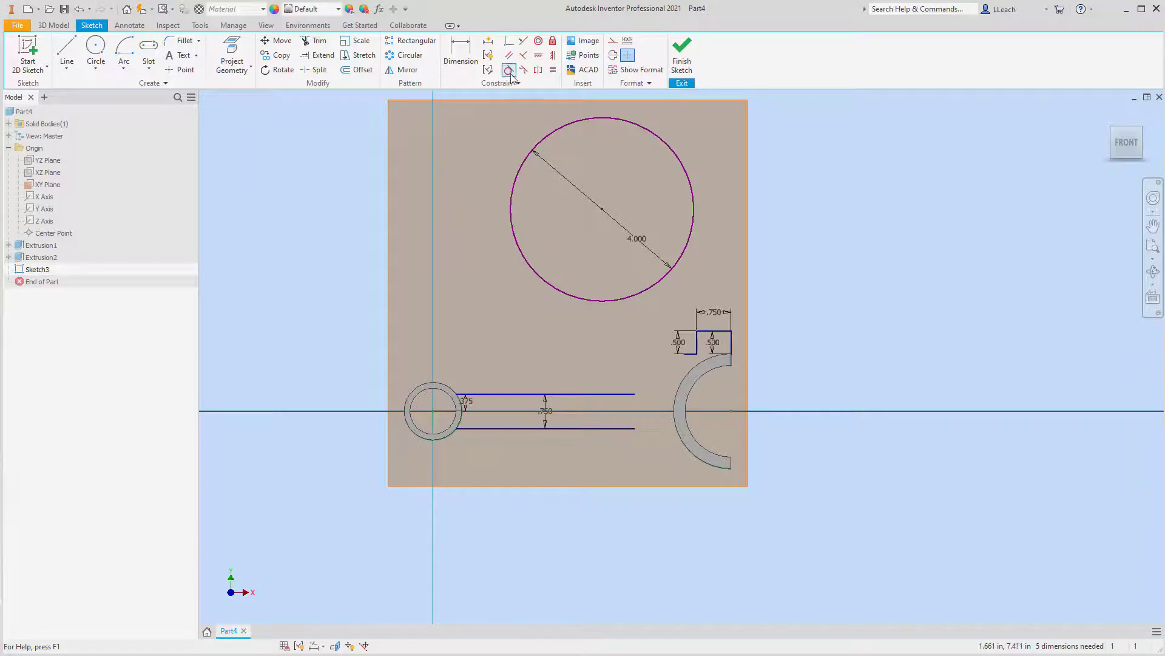
pyautogui.click(589, 303)
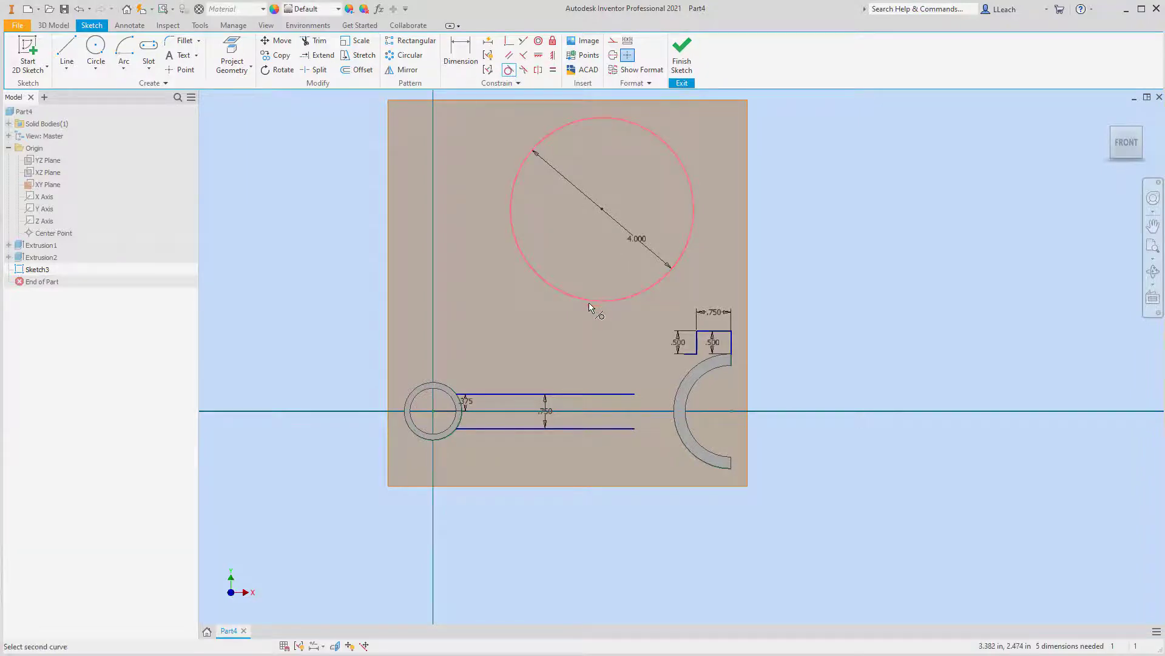
pyautogui.click(565, 394)
pyautogui.press('Escape')
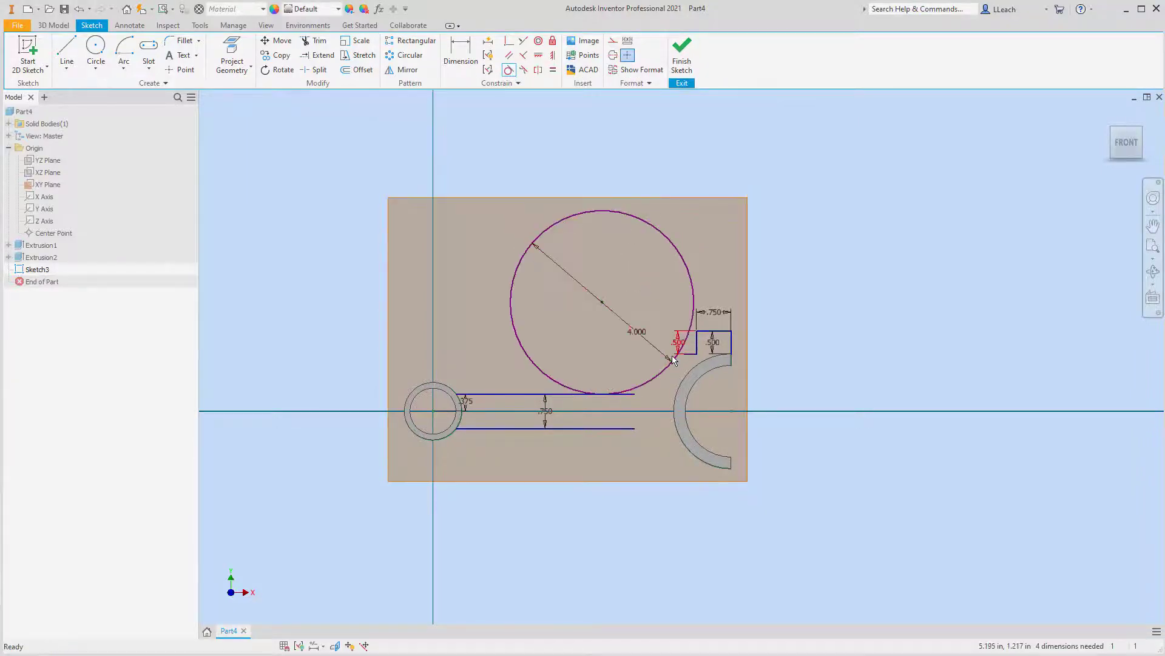
# Step: Extend the short horizontal line beside the C-shaped body to the 4 in circle
pyautogui.scroll(4, 668, 361)
pyautogui.scroll(1, 715, 358)
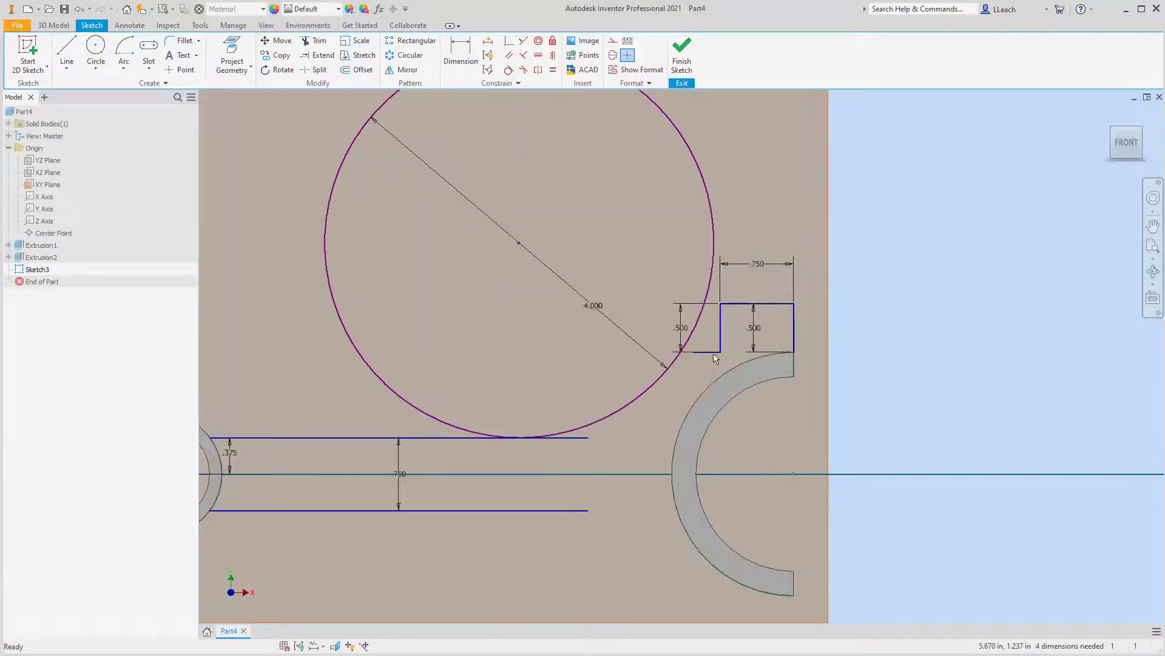
pyautogui.click(319, 54)
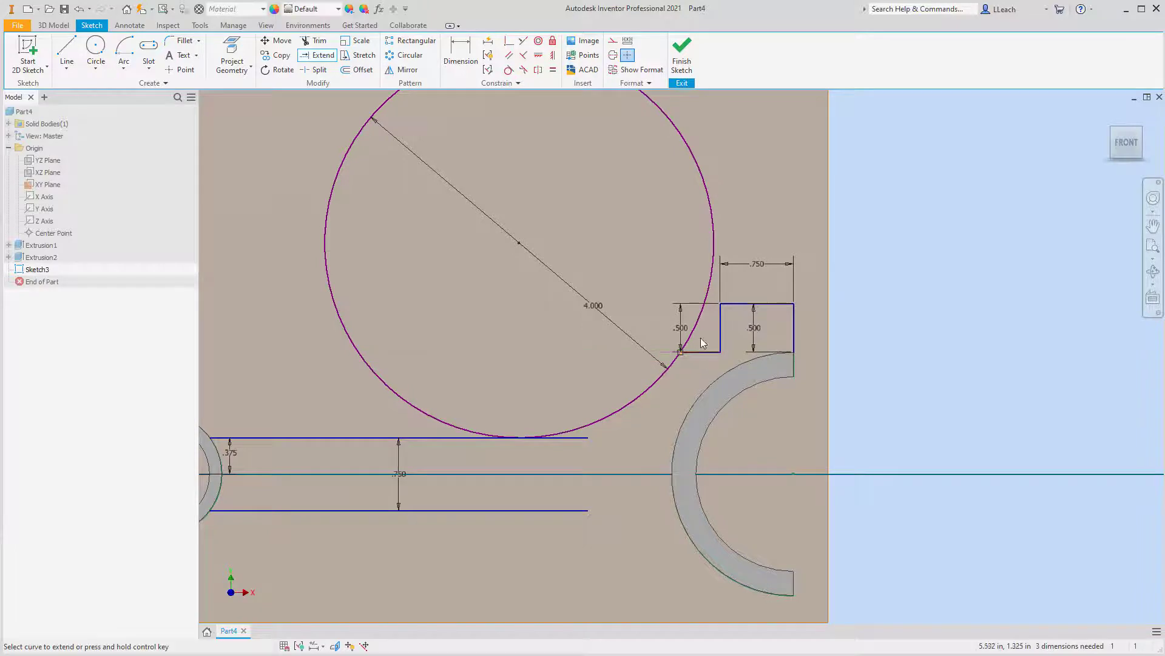
pyautogui.press('Escape')
# Step: Trim the 4 in circle to the arc joining the arm to the short horizontal line, and trim the upper arm line at the tangent point
pyautogui.click(315, 40)
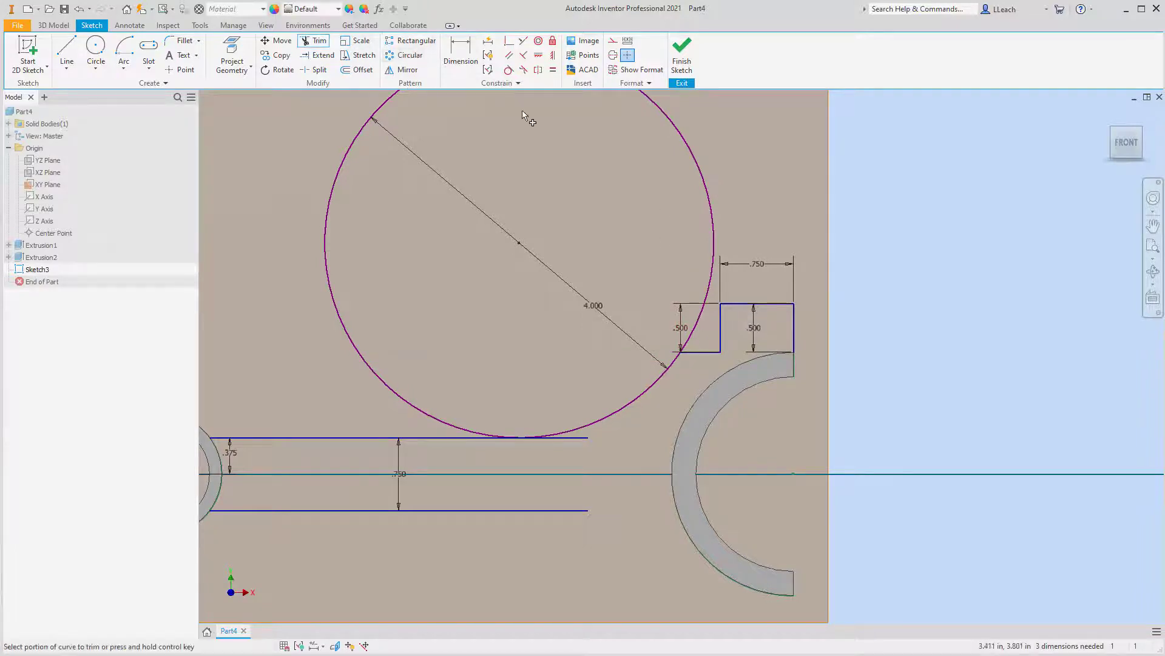
pyautogui.click(709, 189)
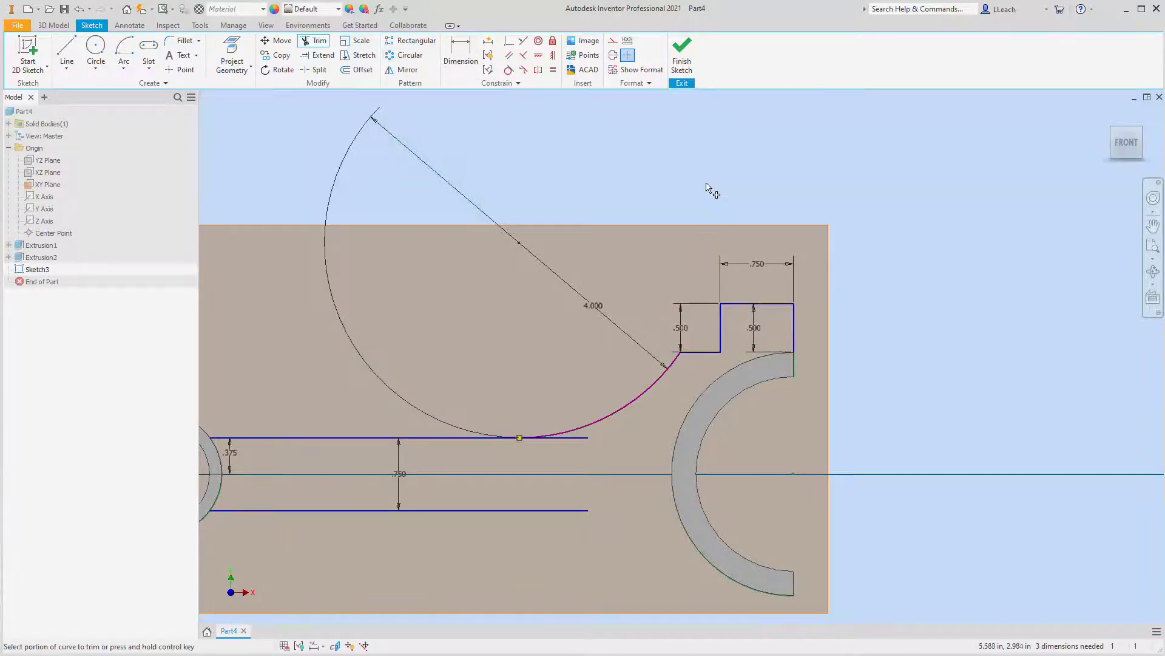
pyautogui.click(583, 437)
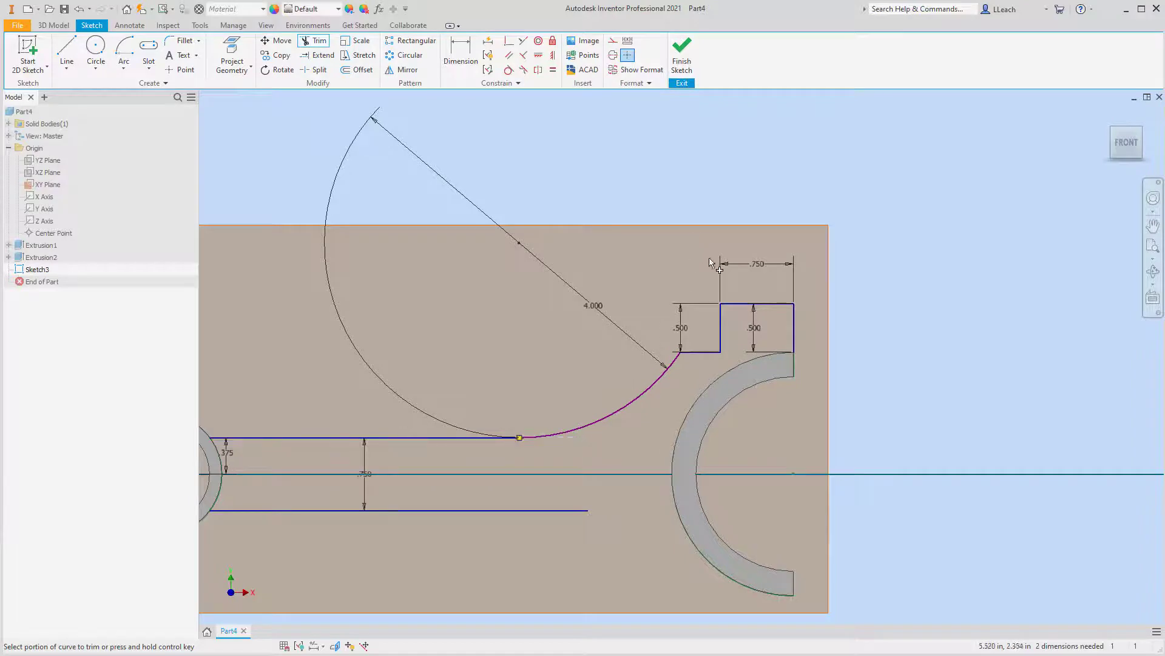
pyautogui.press('Escape')
# Step: Dimension the short horizontal line beside the stepped block to 0.25 in
pyautogui.press('d')
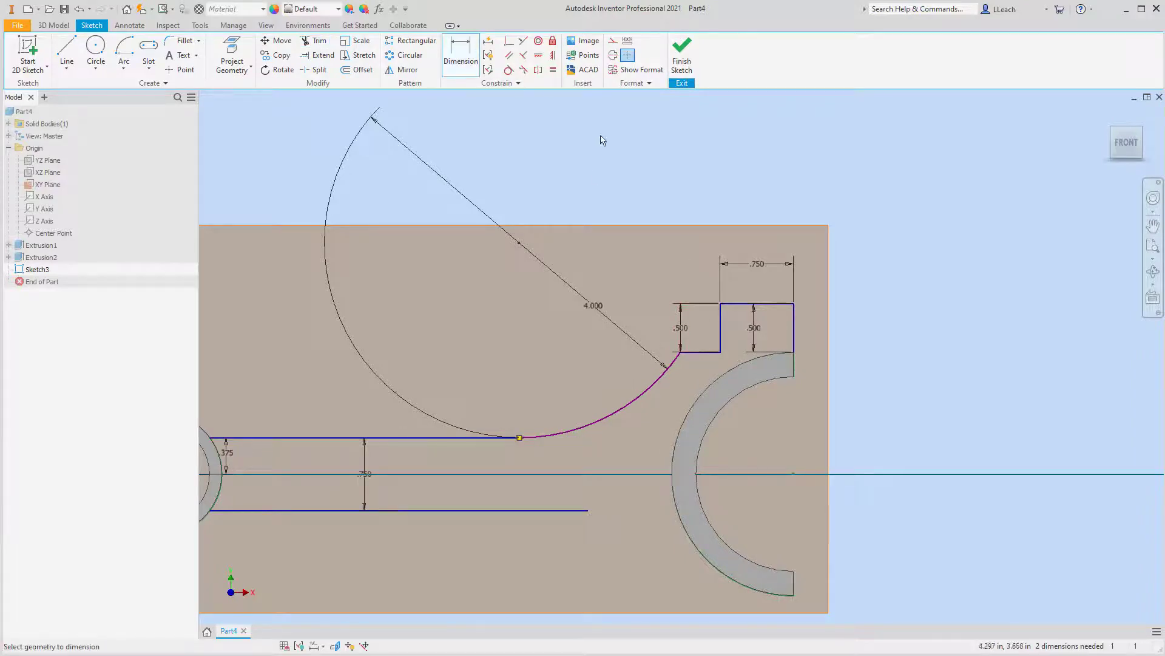
pyautogui.click(701, 351)
pyautogui.click(700, 367)
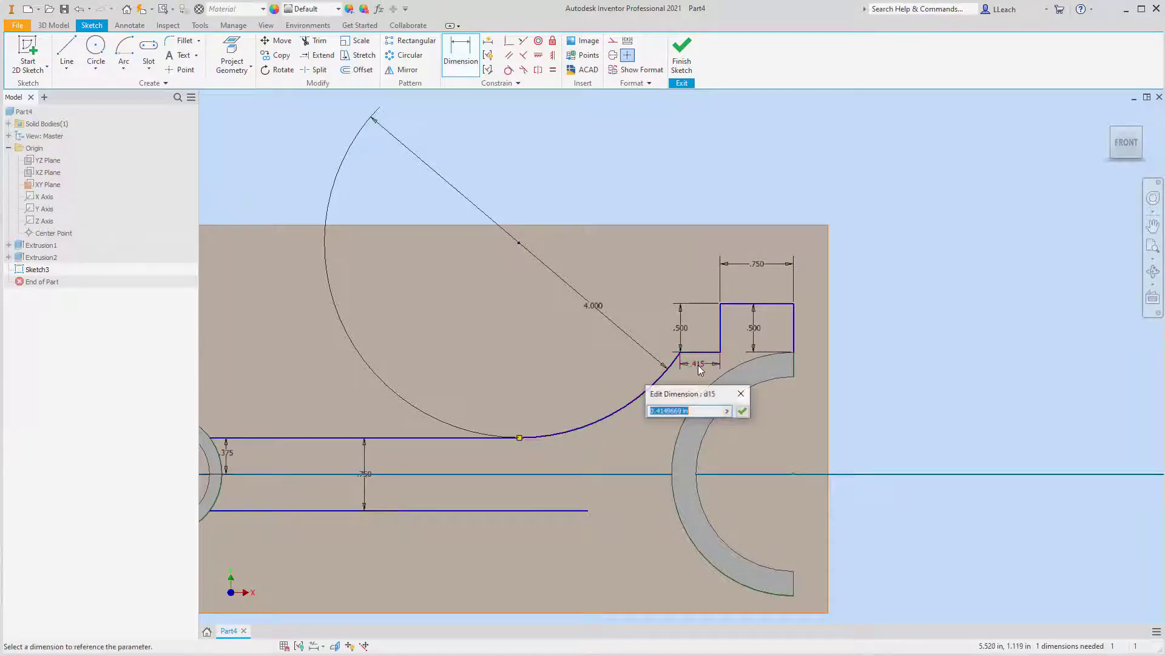
pyautogui.write('.25')
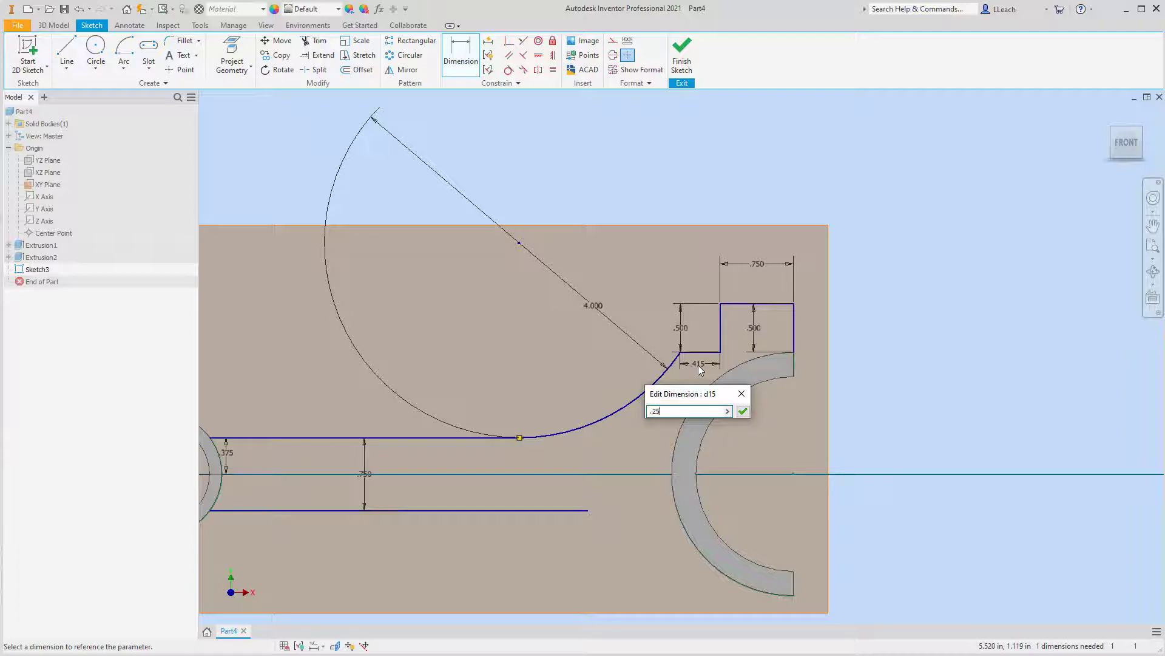
pyautogui.press('Return')
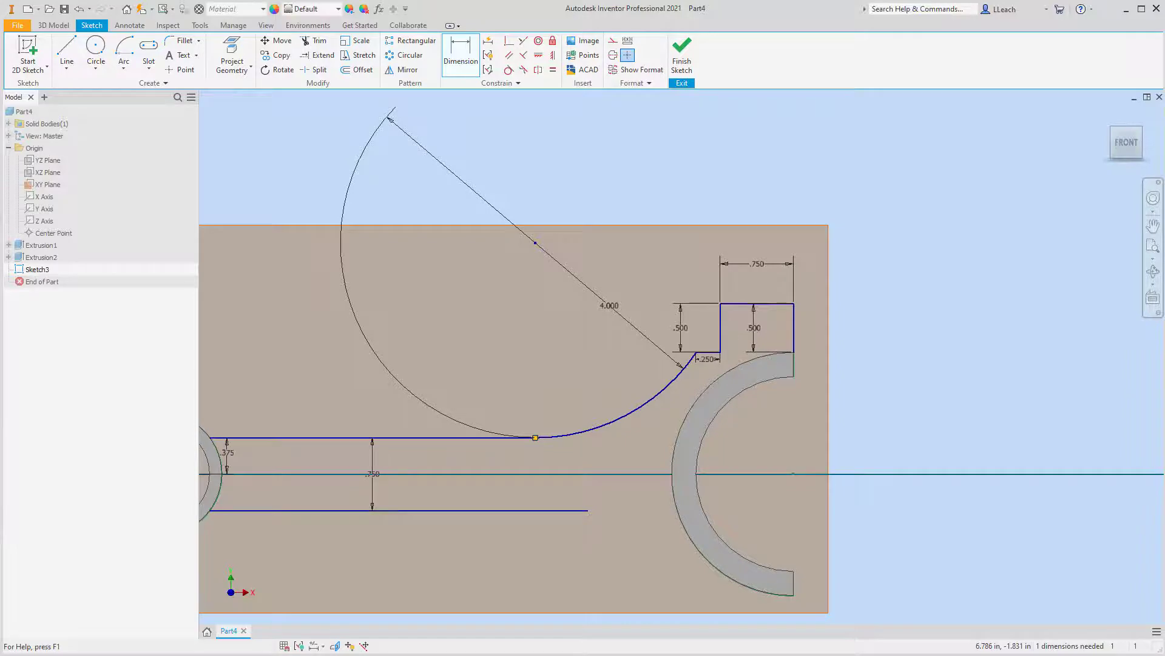
# Step: Draw a horizontal line about 9 in long from the origin through the half-ring and convert it to a centerline
pyautogui.scroll(5, 767, 381)
pyautogui.scroll(-8, 768, 377)
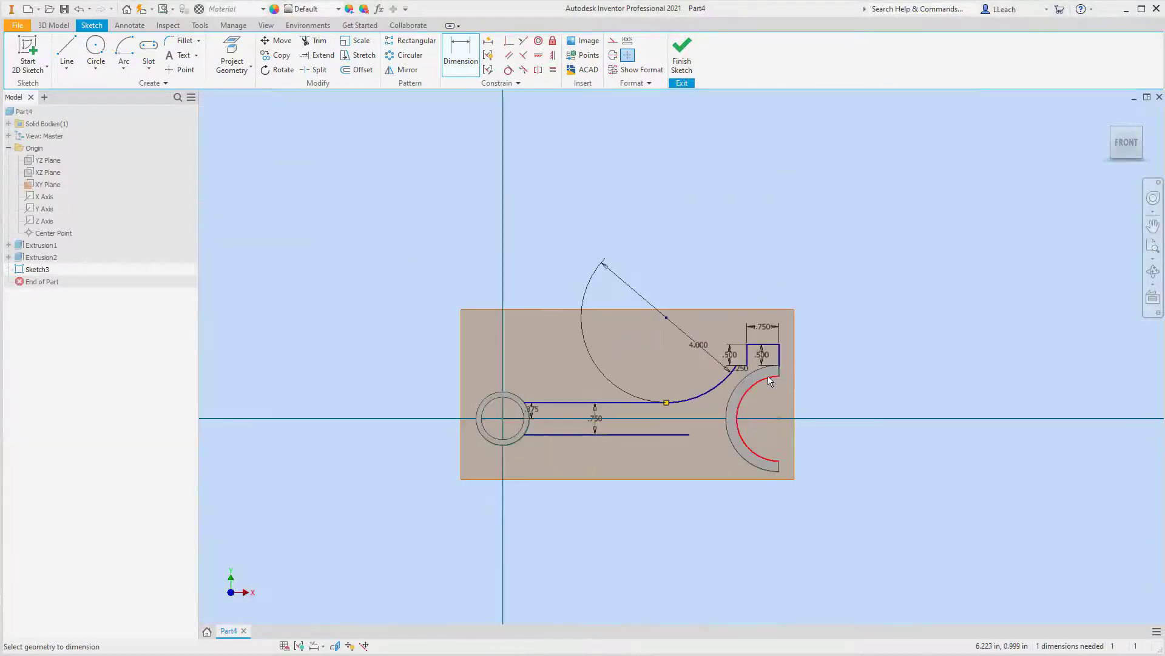
pyautogui.scroll(3, 769, 378)
pyautogui.scroll(-3, 906, 285)
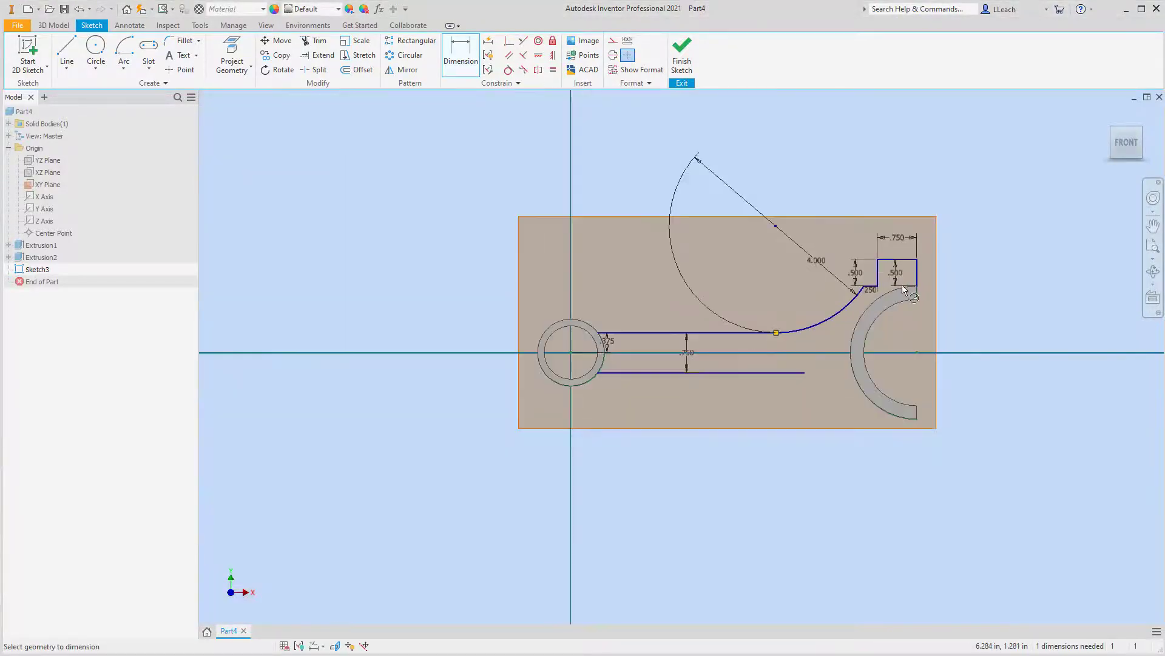
pyautogui.click(67, 67)
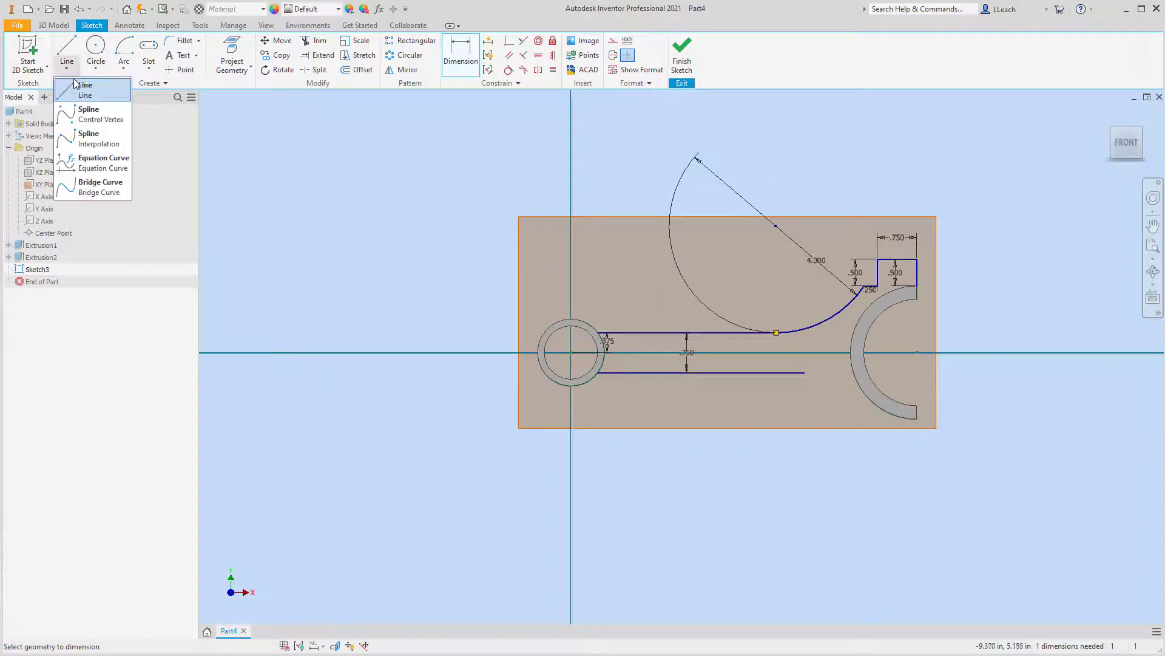
pyautogui.click(84, 92)
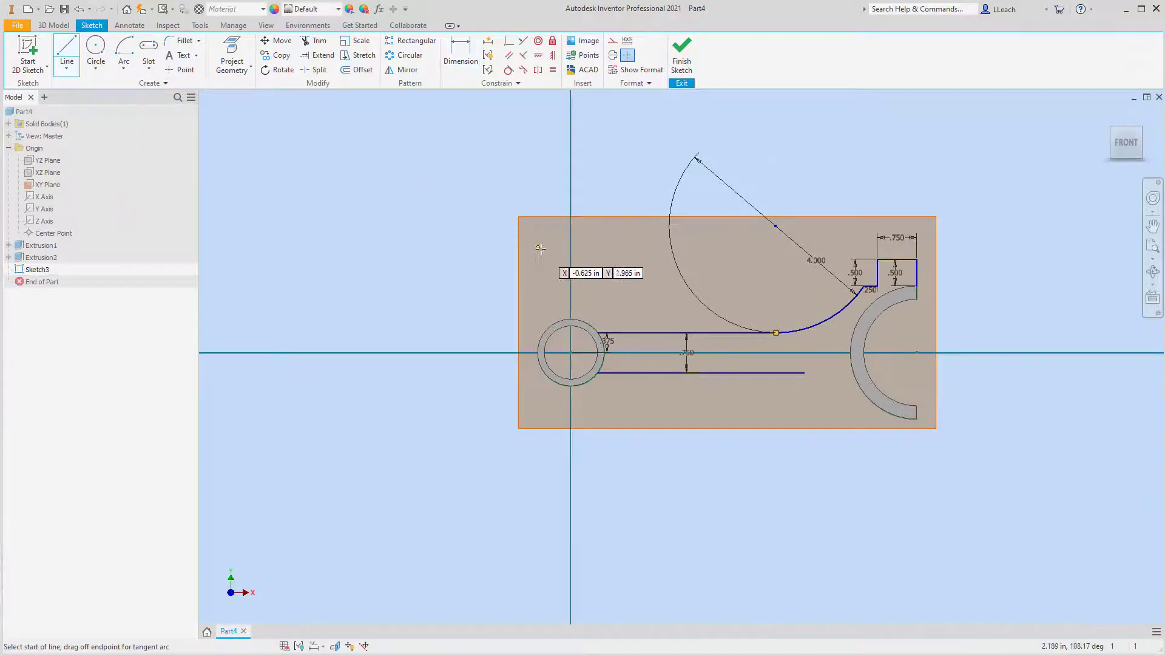
pyautogui.click(572, 353)
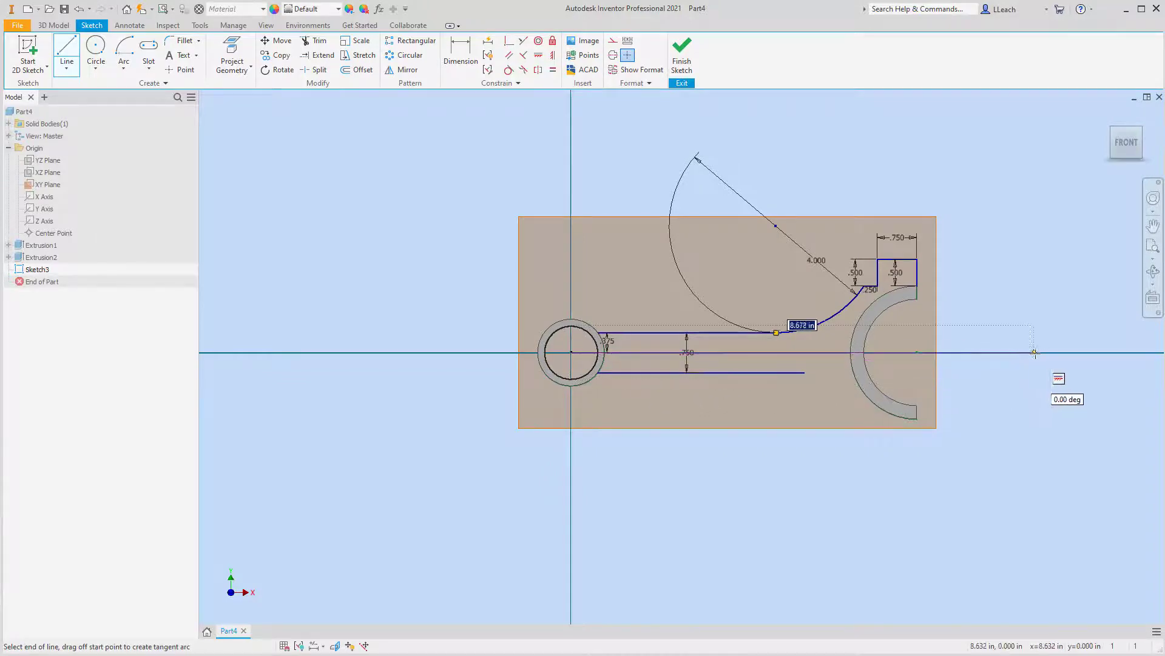
pyautogui.click(1054, 352)
pyautogui.rightClick(1063, 312)
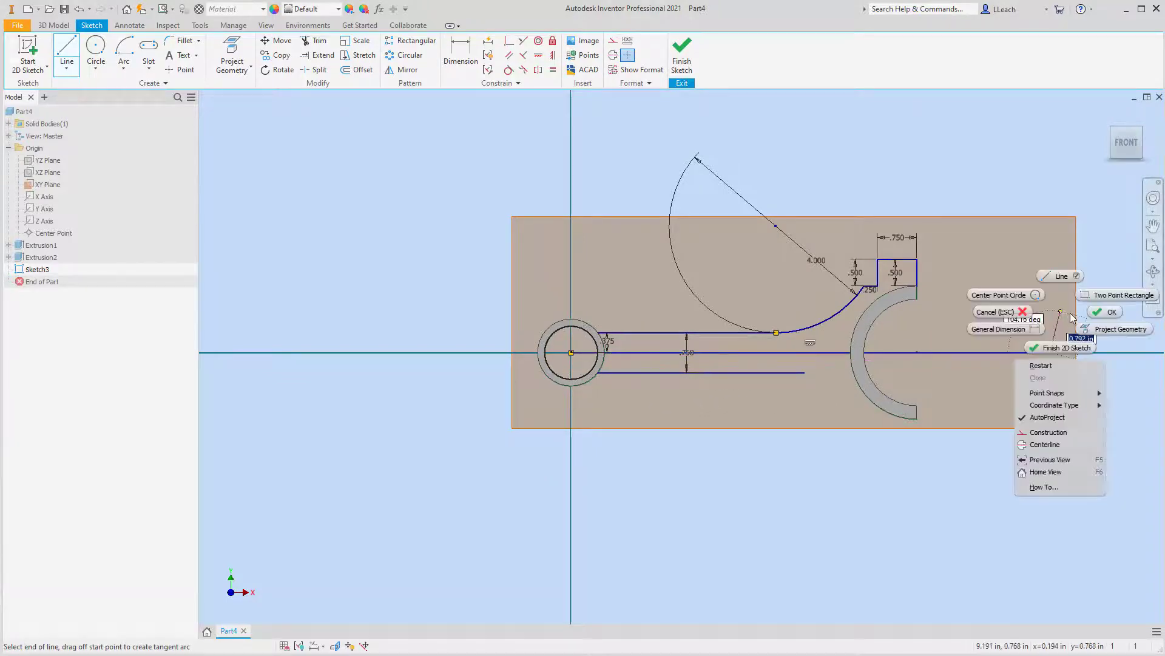
pyautogui.click(1106, 312)
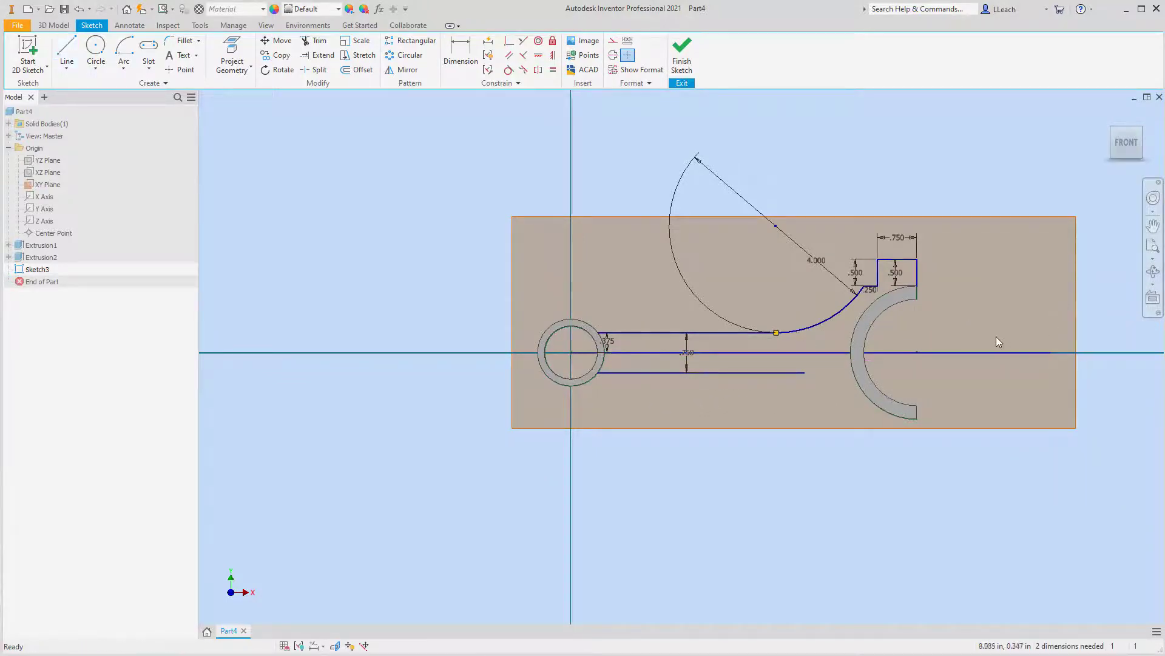
pyautogui.click(947, 354)
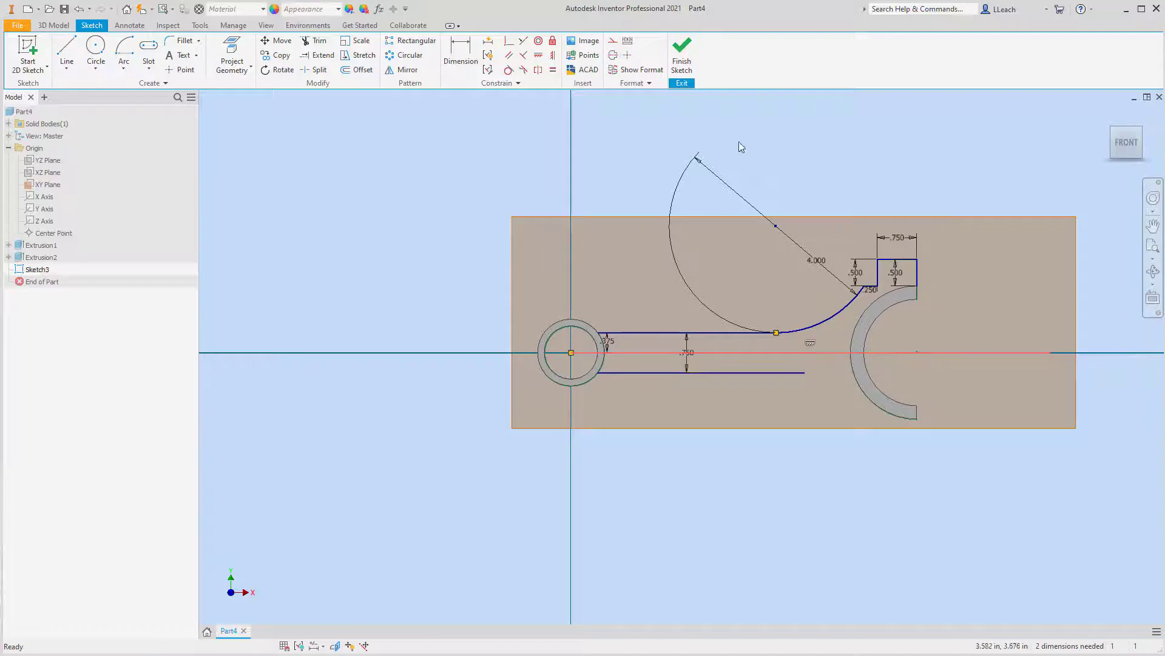
pyautogui.click(612, 55)
# Step: Shorten the lower arm line so its free end lies directly below the end of the upper arm line
pyautogui.scroll(1, 825, 290)
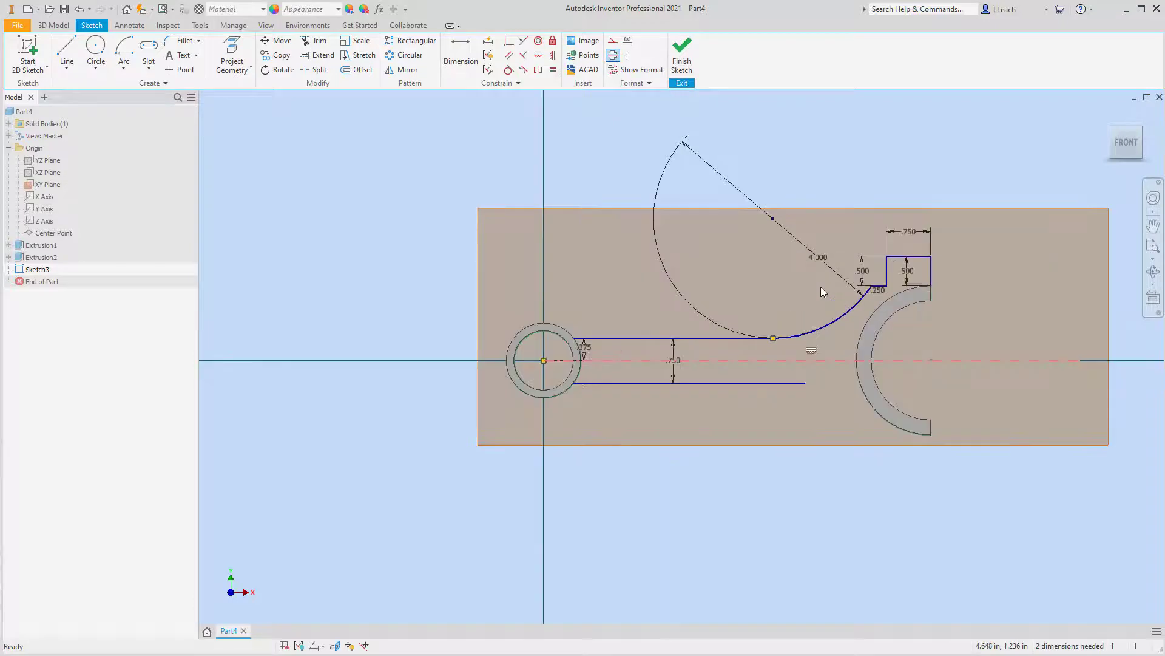
pyautogui.scroll(3, 821, 288)
pyautogui.scroll(-3, 821, 288)
pyautogui.scroll(1, 821, 287)
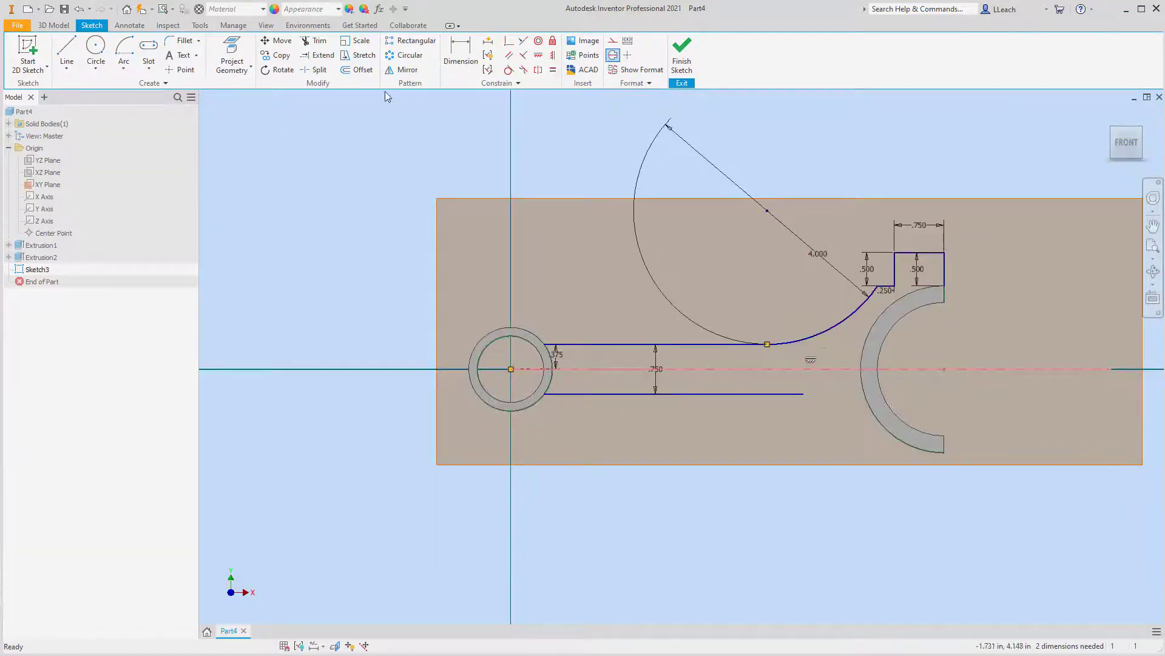
pyautogui.click(742, 395)
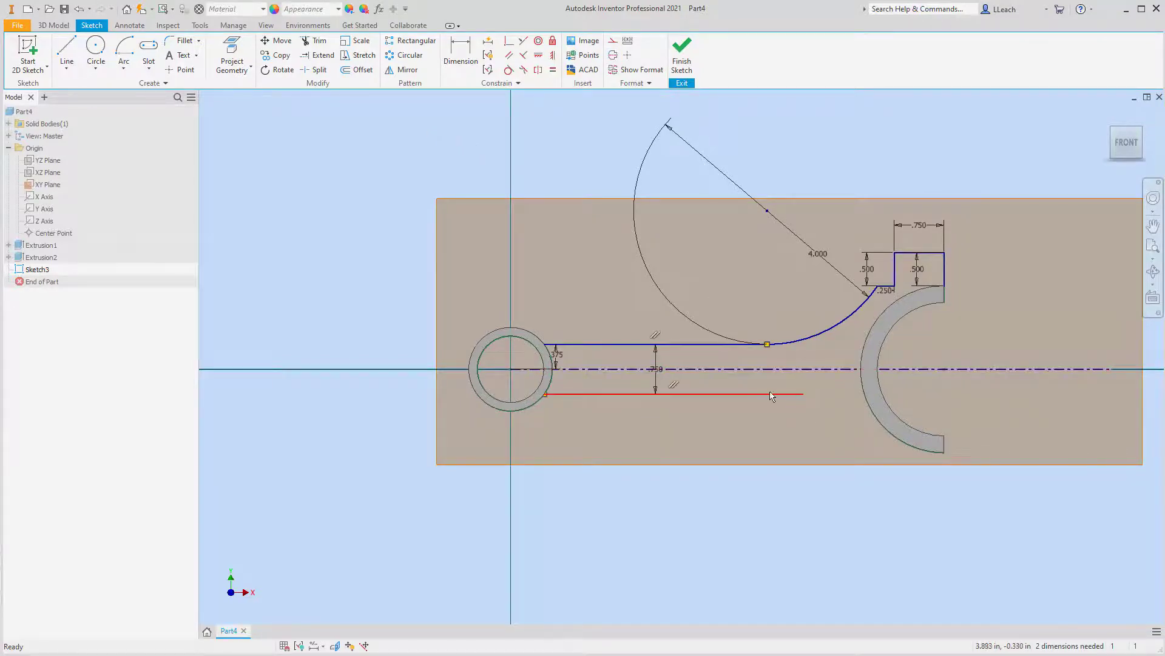
pyautogui.moveTo(801, 395); pyautogui.dragTo(768, 394)
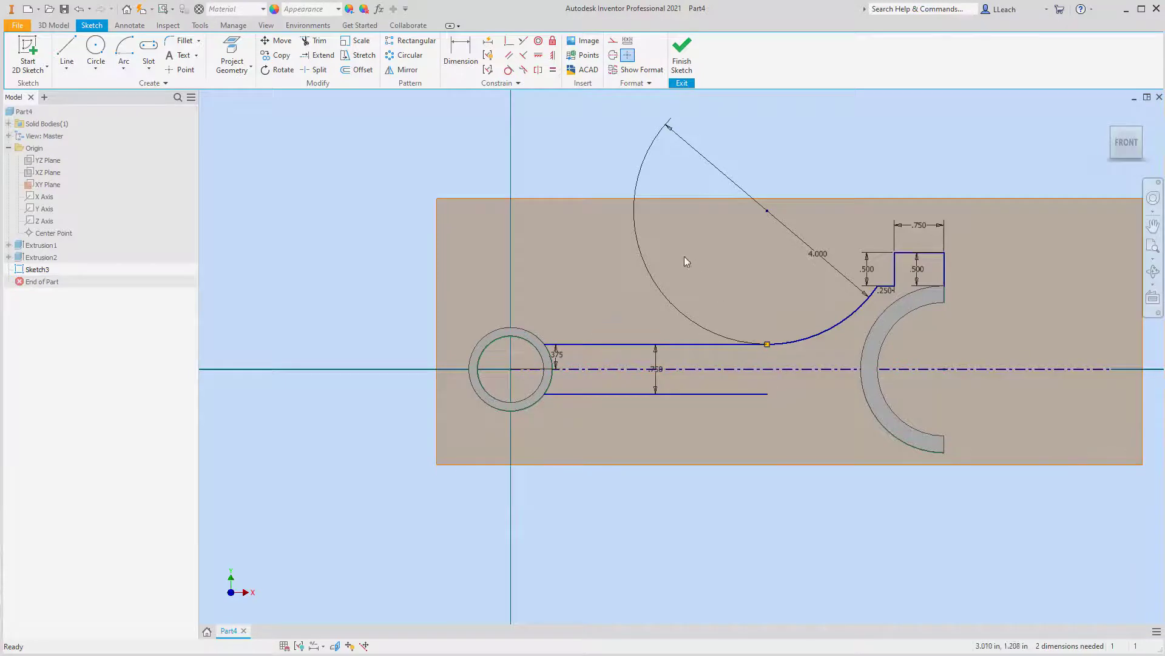
# Step: Mirror the curved transition arc and the stepped block lines about the horizontal centerline
pyautogui.click(403, 69)
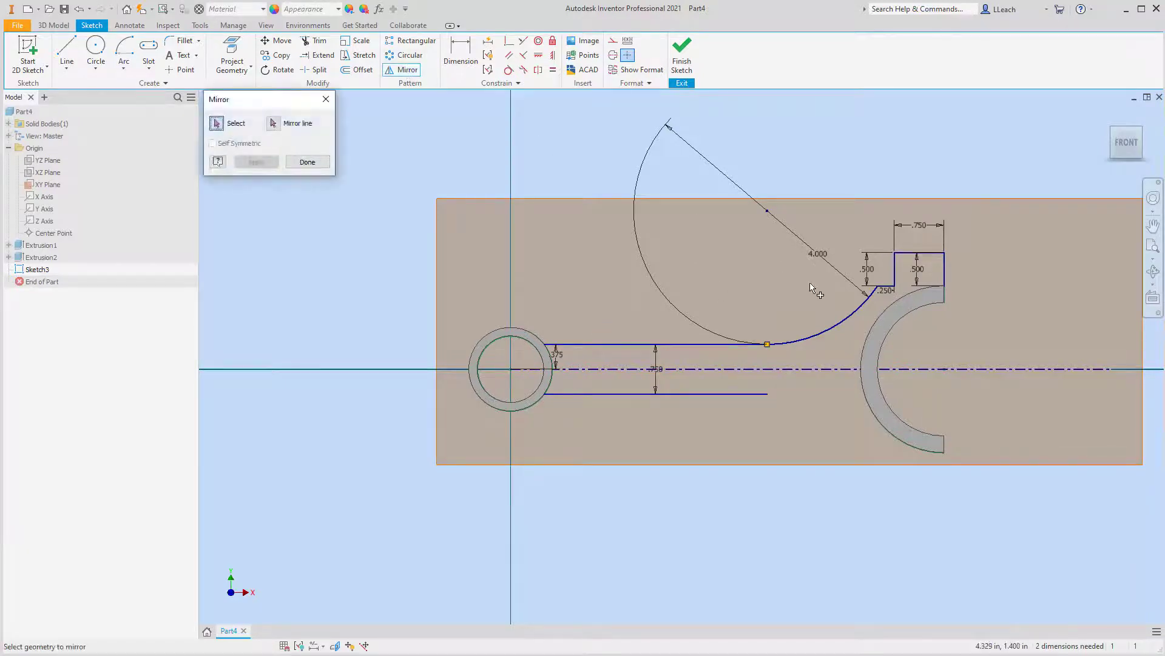
pyautogui.click(813, 333)
pyautogui.scroll(3, 902, 272)
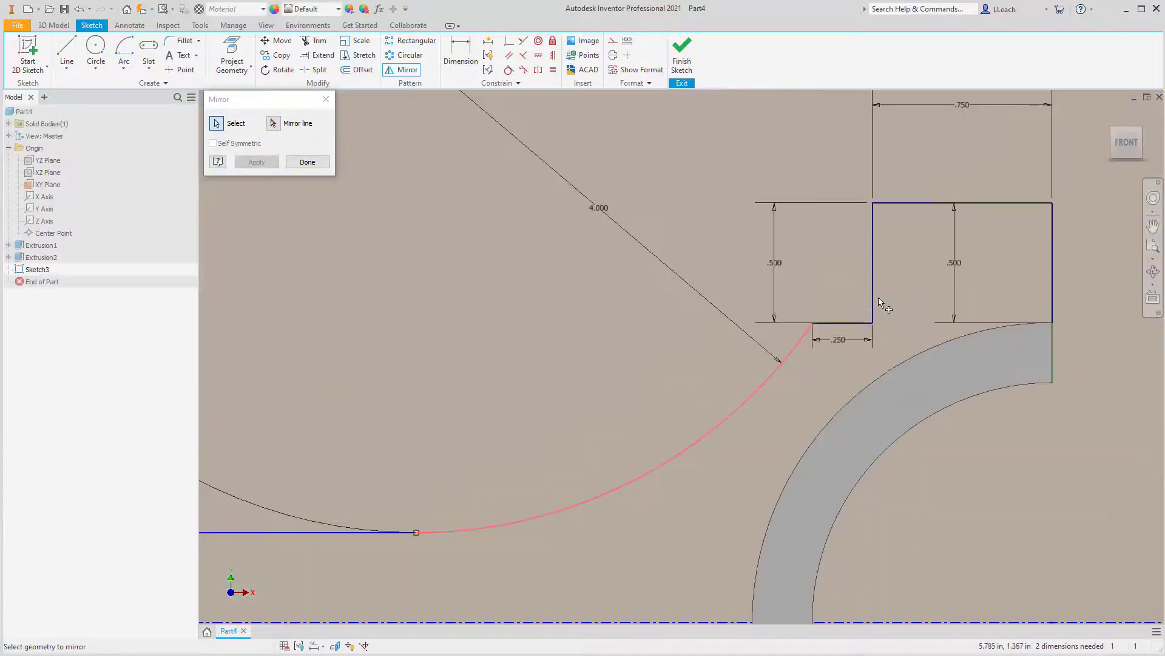
pyautogui.click(868, 322)
pyautogui.click(872, 302)
pyautogui.click(1052, 253)
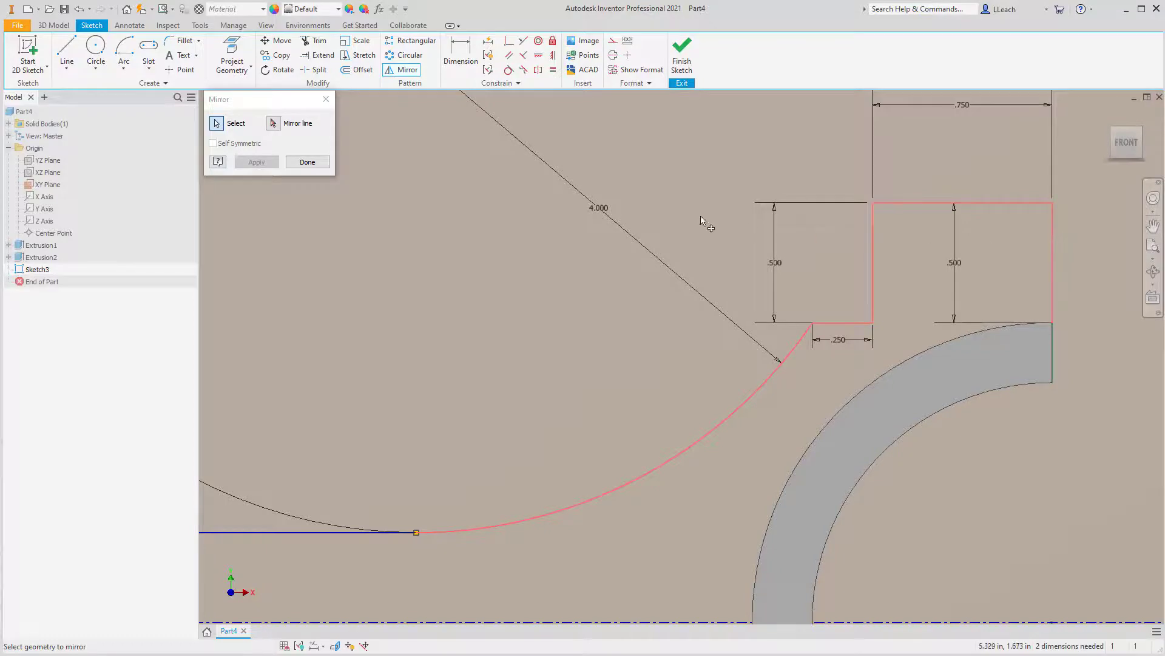
pyautogui.scroll(-4, 598, 215)
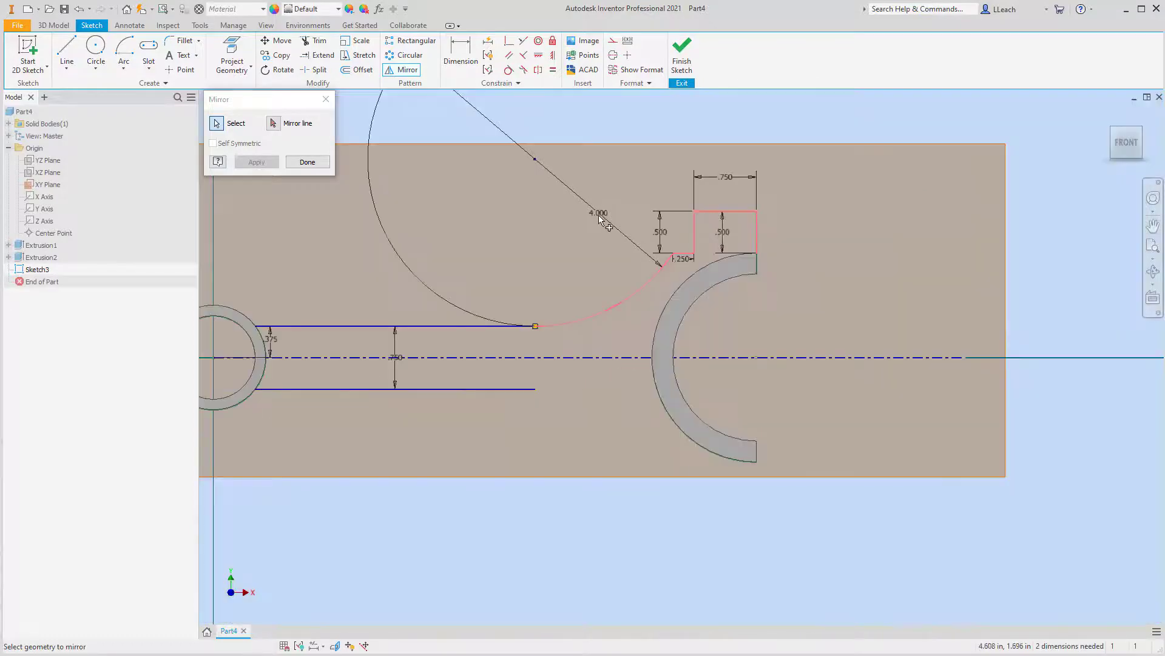
pyautogui.click(274, 125)
pyautogui.click(779, 358)
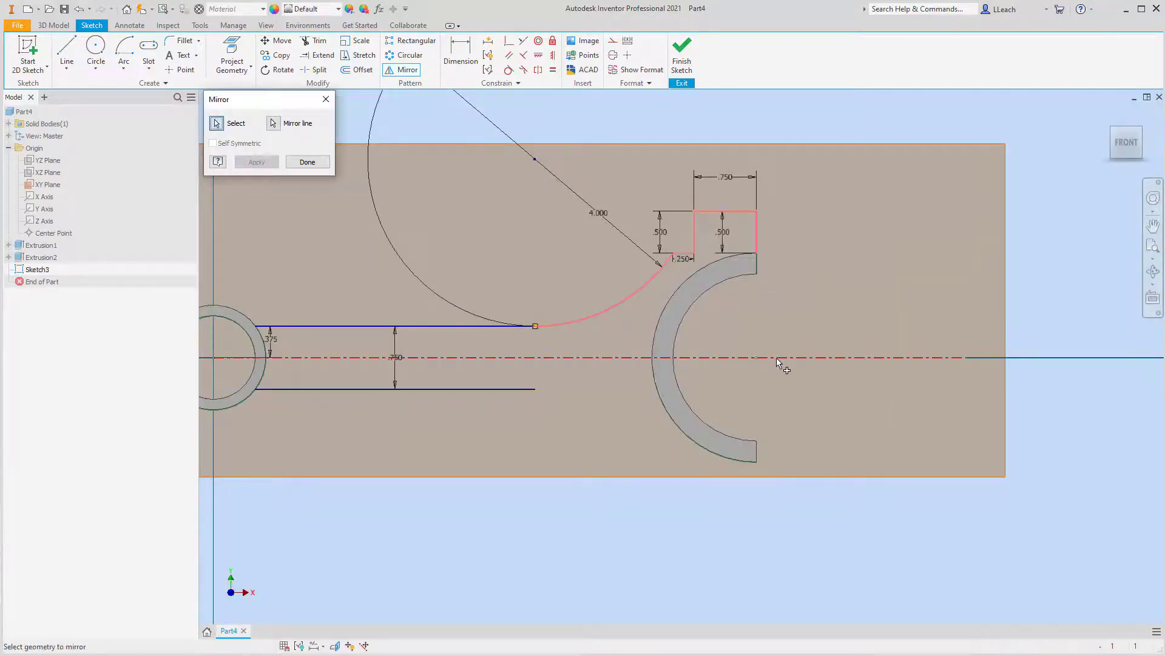
pyautogui.click(267, 166)
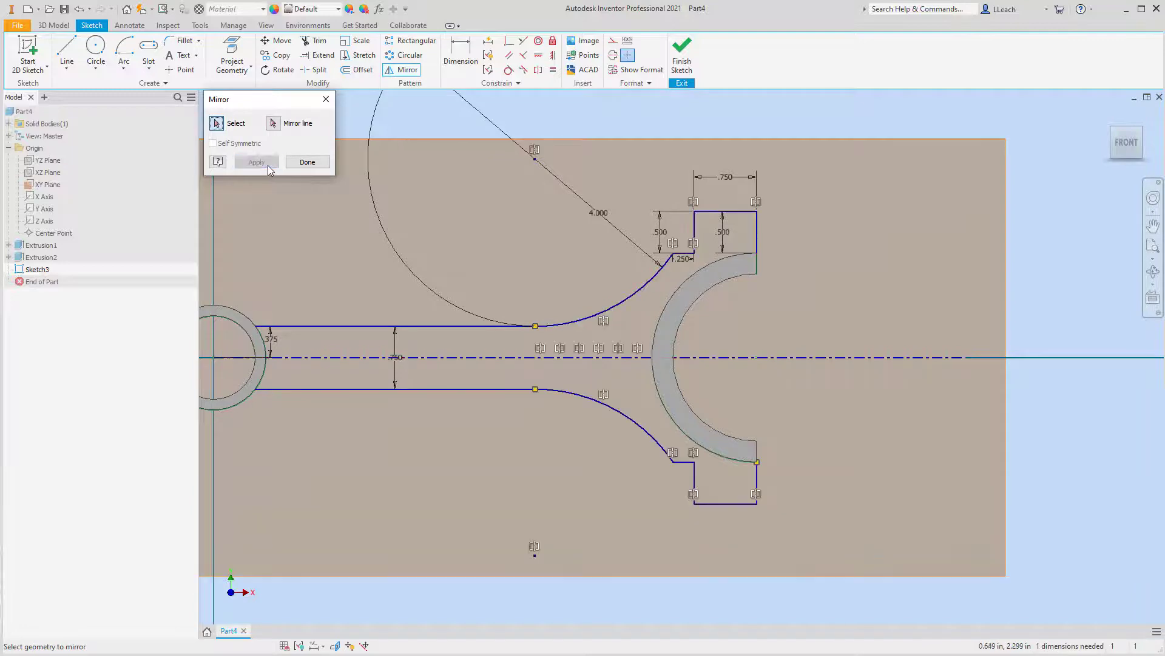
pyautogui.scroll(-1, 653, 262)
pyautogui.moveTo(654, 262); pyautogui.dragTo(836, 280, button='middle')
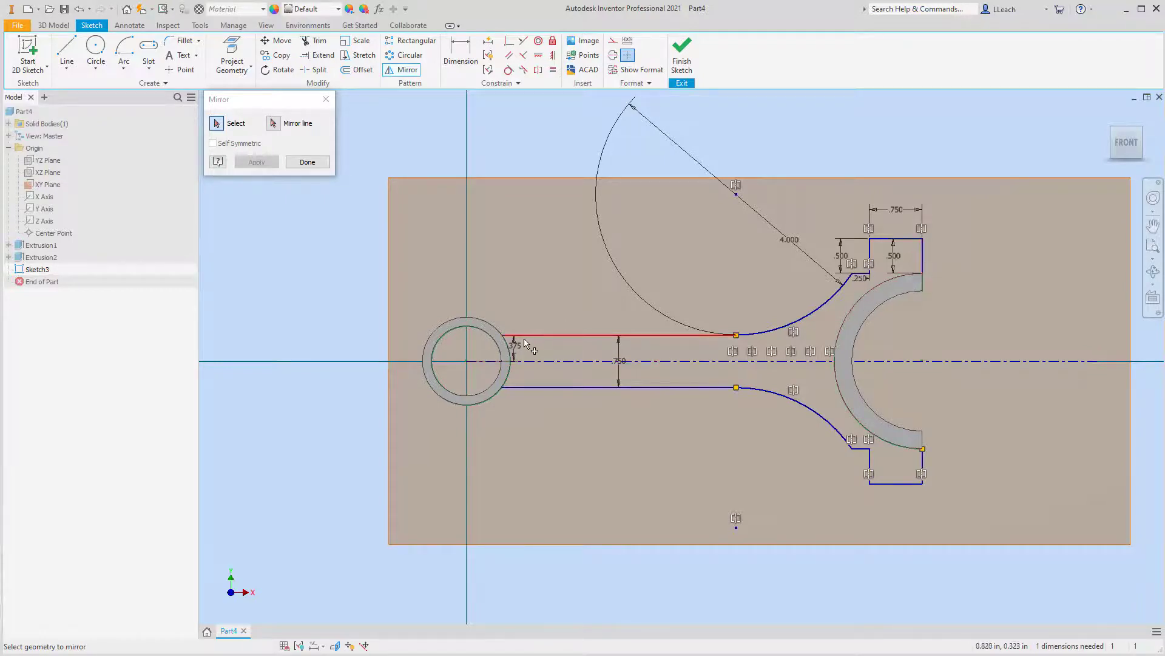
pyautogui.scroll(2, 507, 350)
pyautogui.scroll(-2, 505, 348)
pyautogui.scroll(6, 504, 349)
pyautogui.scroll(-5, 504, 348)
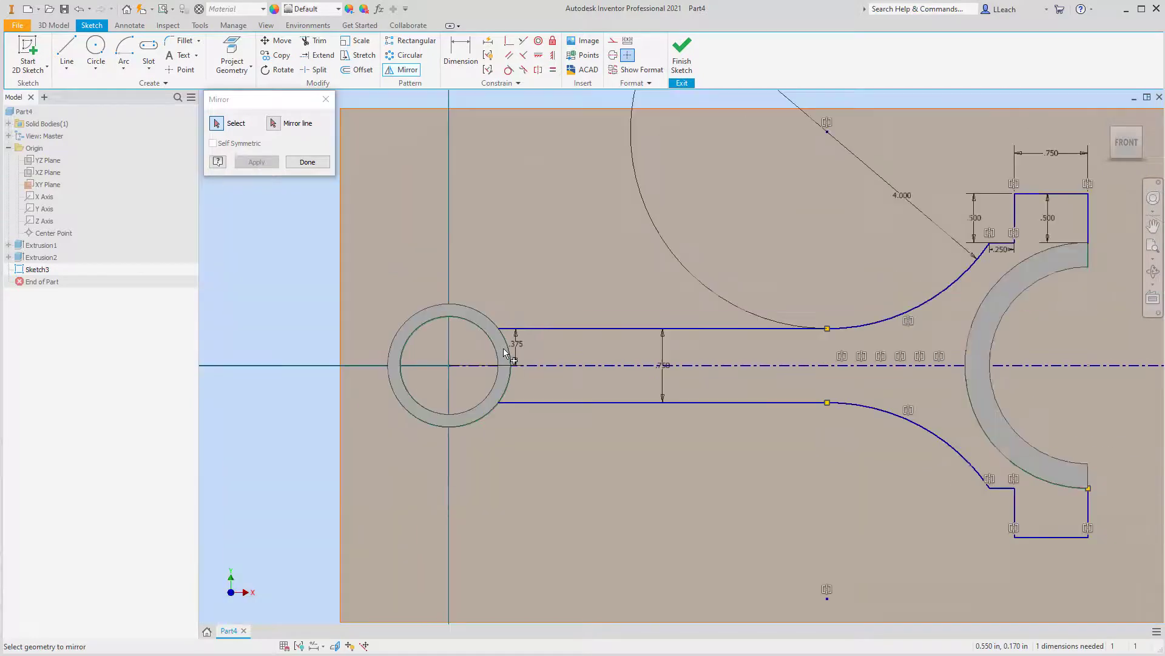
pyautogui.click(307, 162)
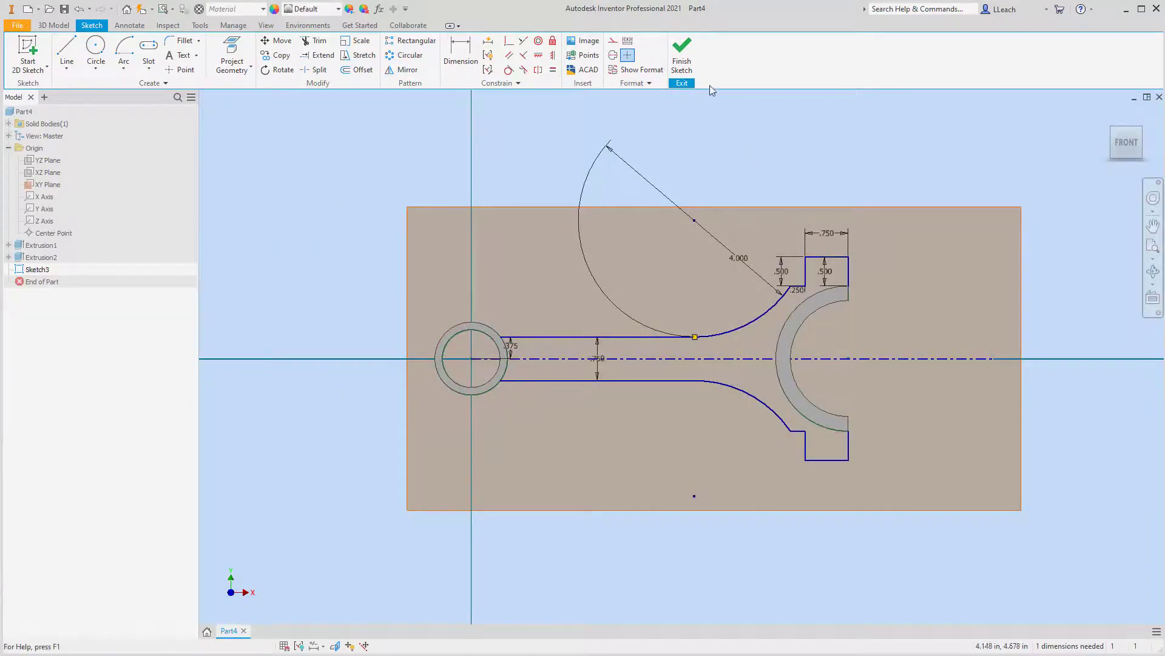
# Step: Finish the sketch and extrude both arm profiles symmetrically by 0.5 in, joined to the existing body
pyautogui.click(683, 61)
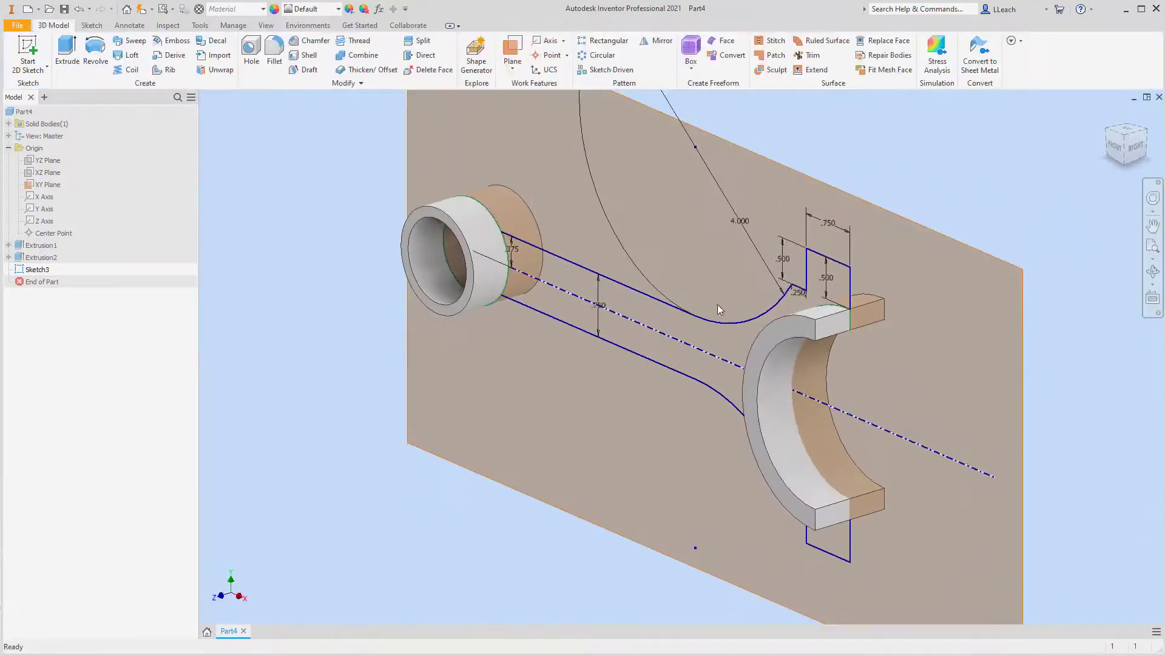
pyautogui.click(74, 56)
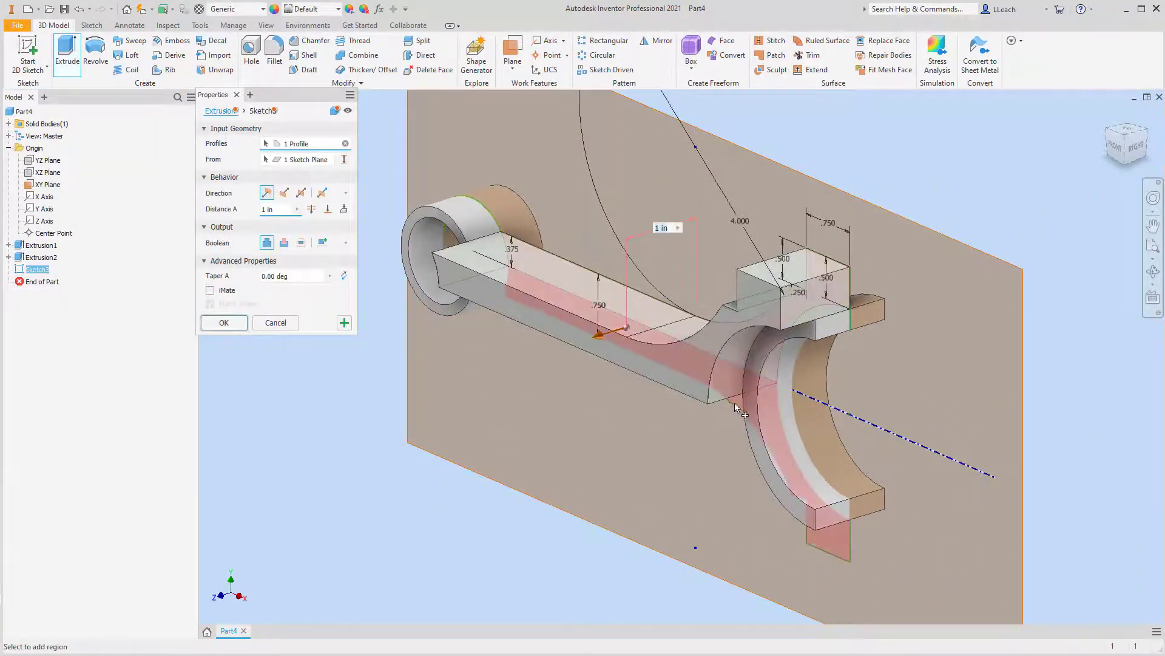
pyautogui.click(736, 406)
pyautogui.click(301, 193)
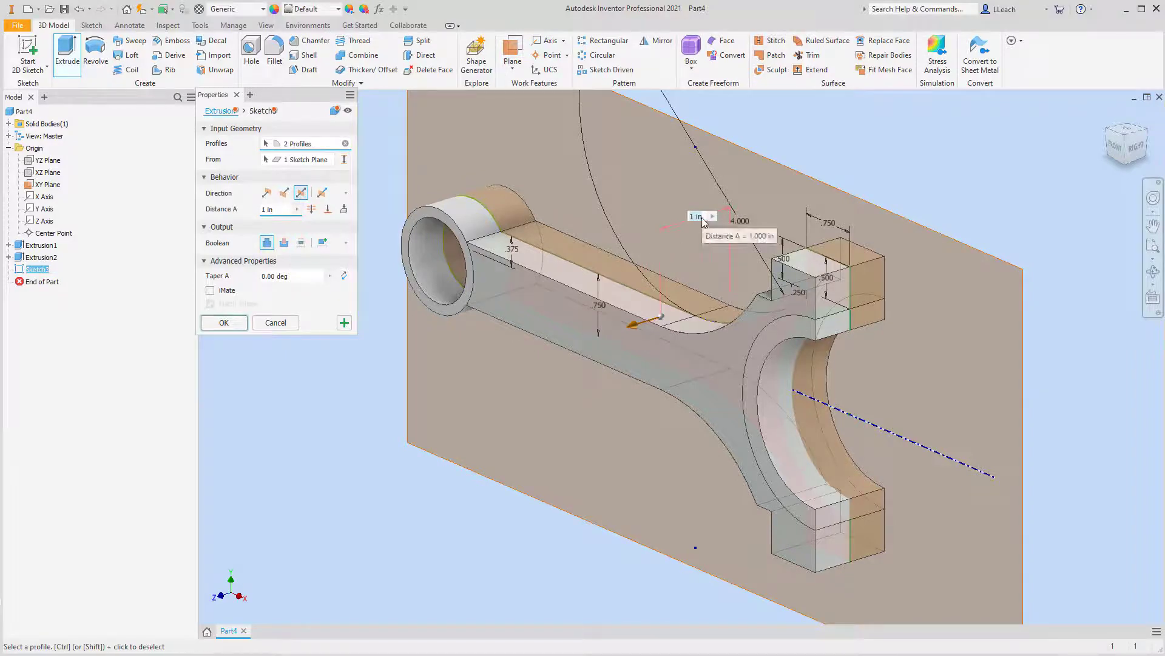
pyautogui.write('.5')
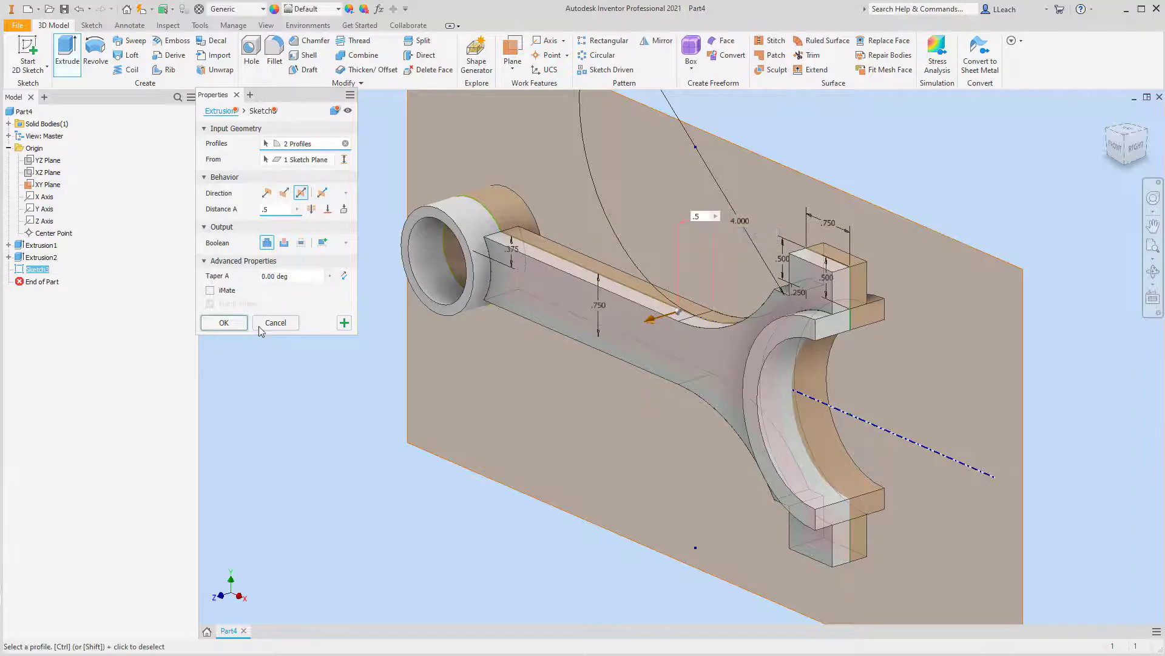
pyautogui.click(225, 323)
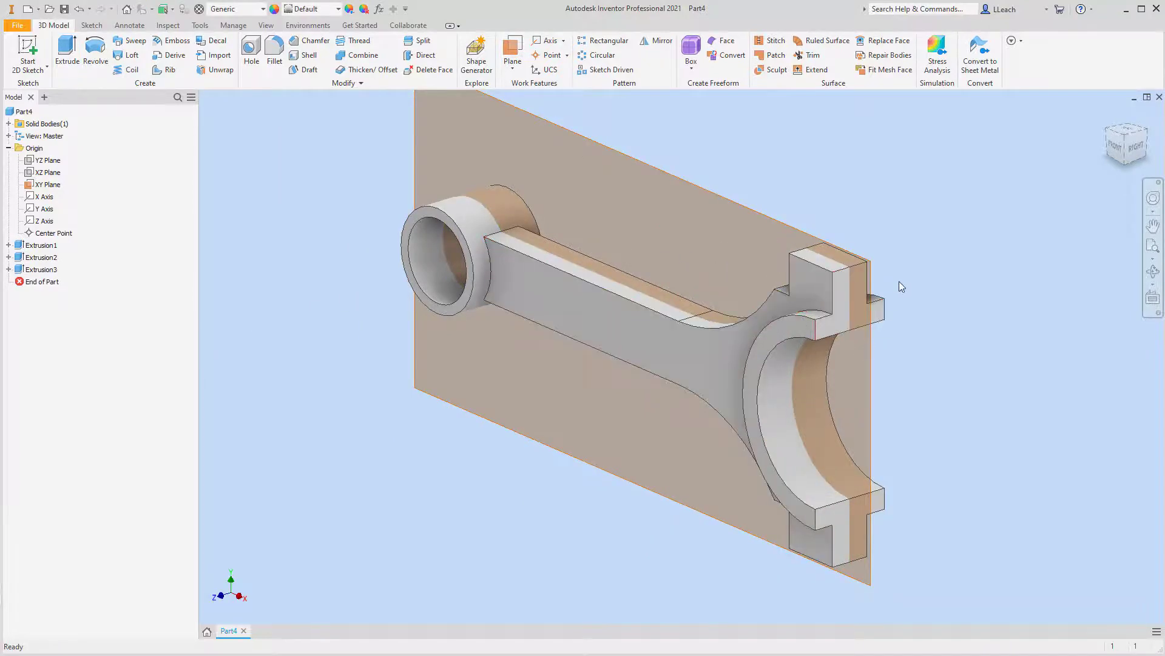
# Step: Set up a constant fillet with a 0.25 in radius on the two long outer edges of the upper block beside the half-ring
pyautogui.scroll(5, 872, 243)
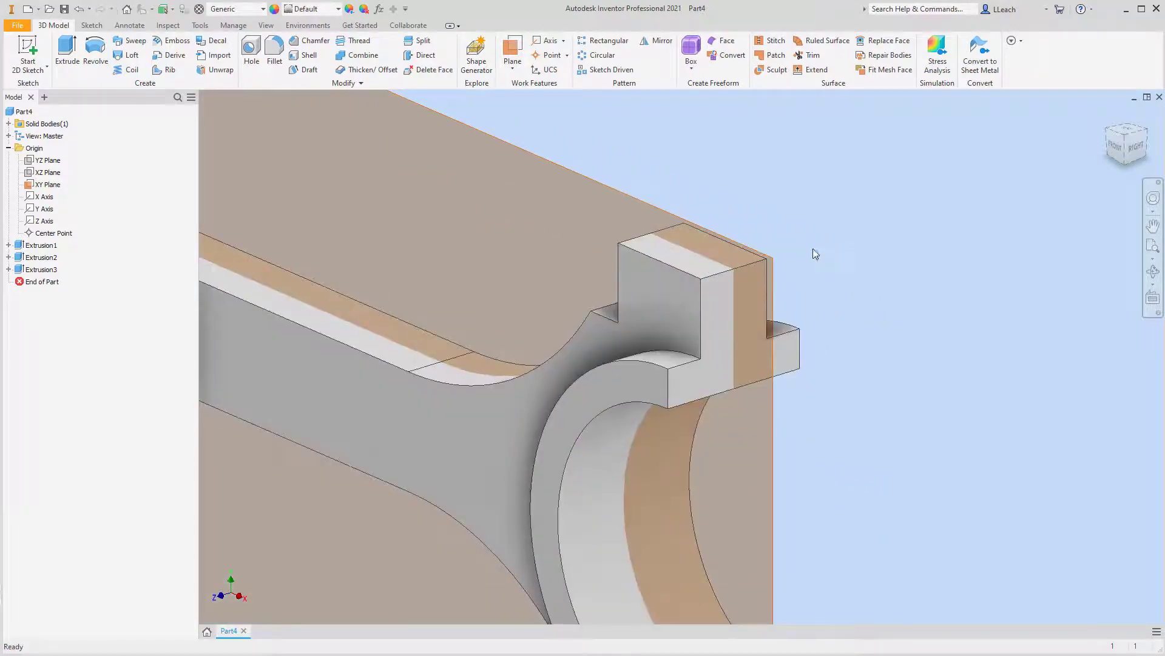
pyautogui.moveTo(843, 212); pyautogui.dragTo(860, 205, button='middle')
pyautogui.scroll(3, 860, 205)
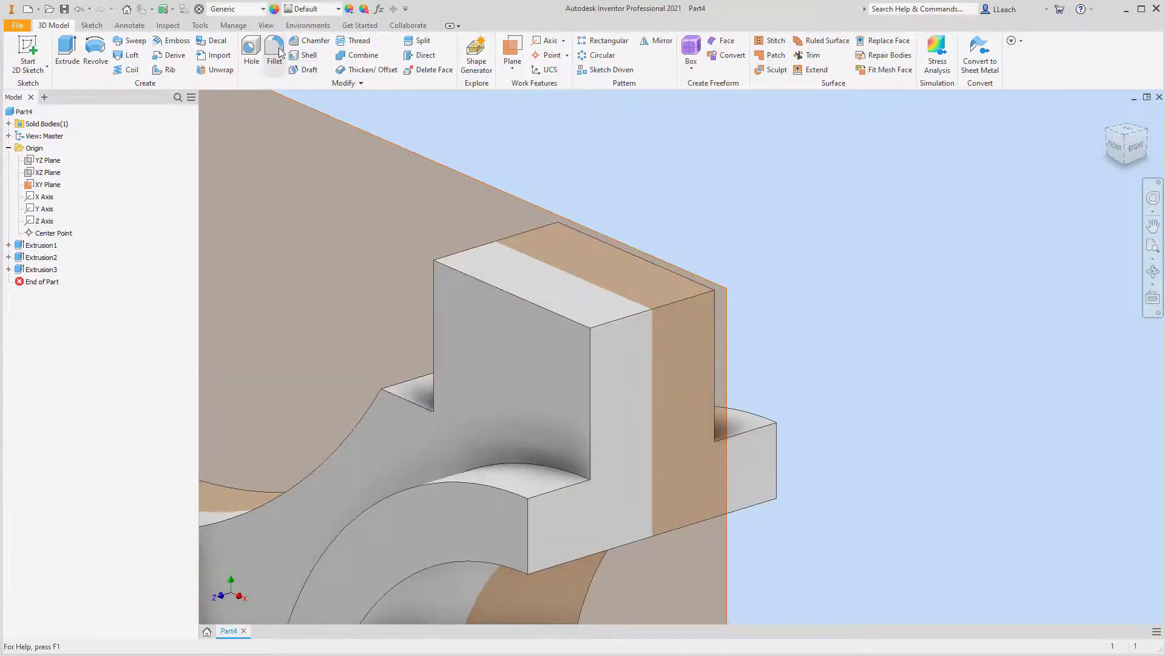
pyautogui.click(276, 52)
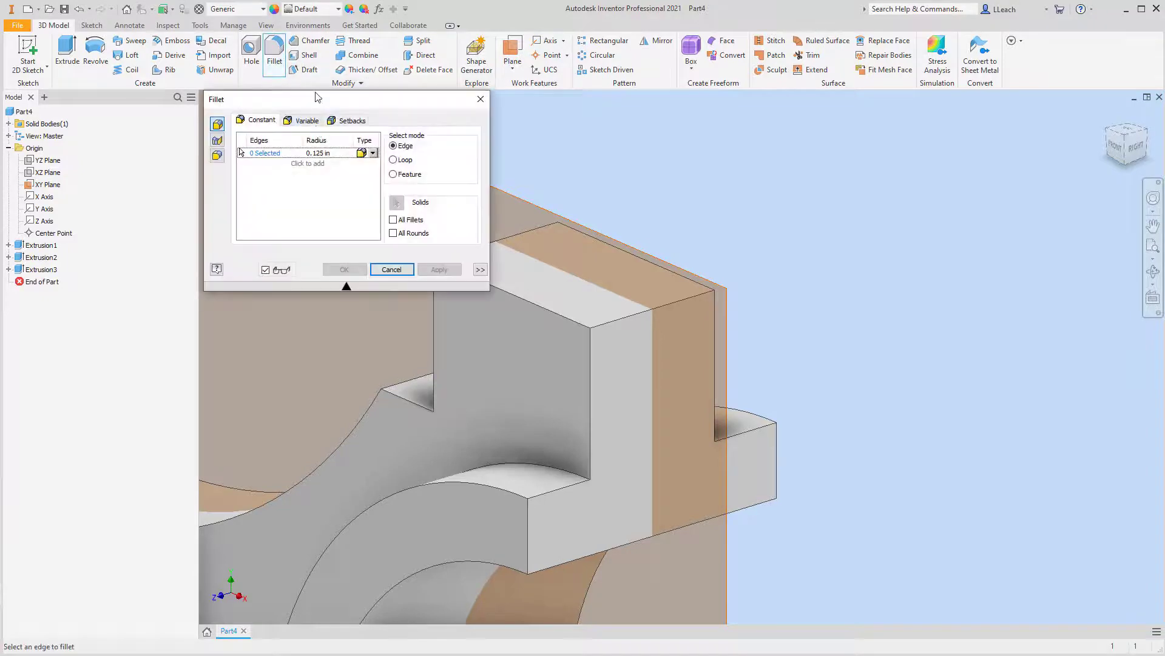
pyautogui.click(334, 153)
pyautogui.press('BackSpace')
pyautogui.write('.25')
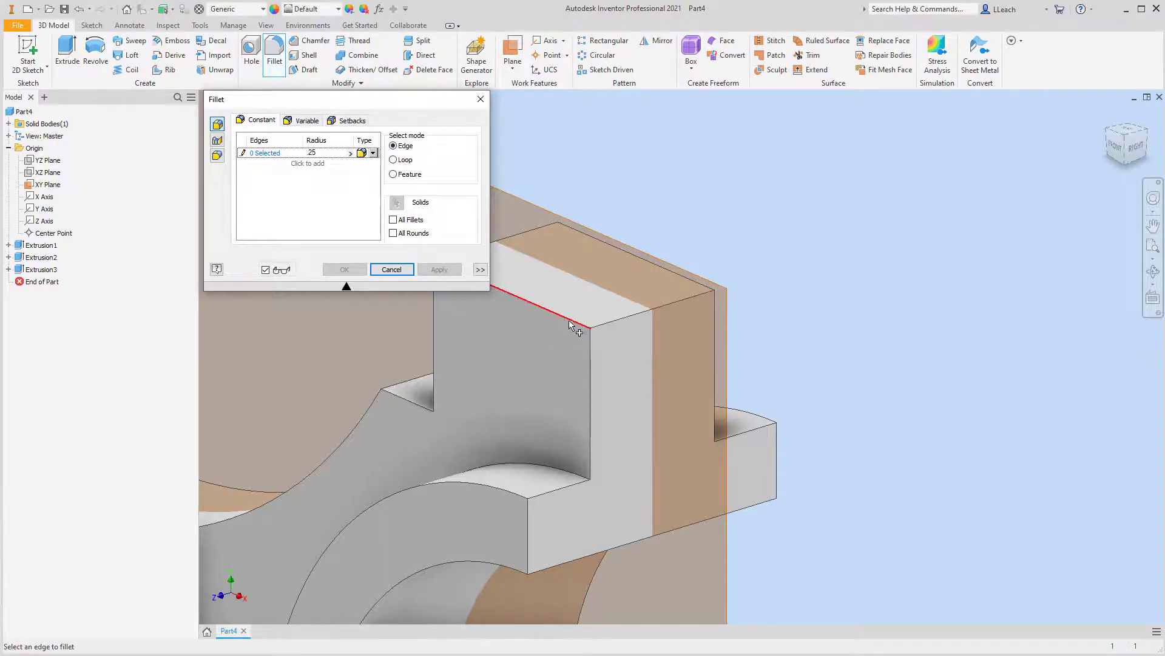
pyautogui.click(576, 315)
pyautogui.click(692, 282)
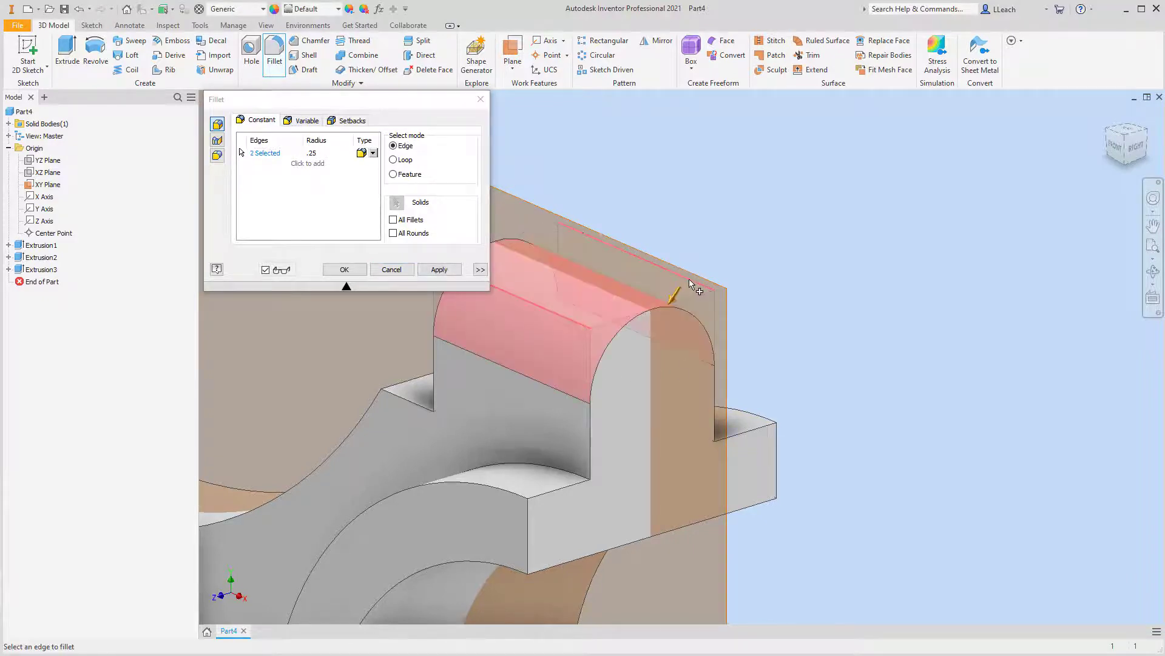
# Step: Add the two matching outer edges of the lower block to the fillet and apply it
pyautogui.scroll(4, 734, 322)
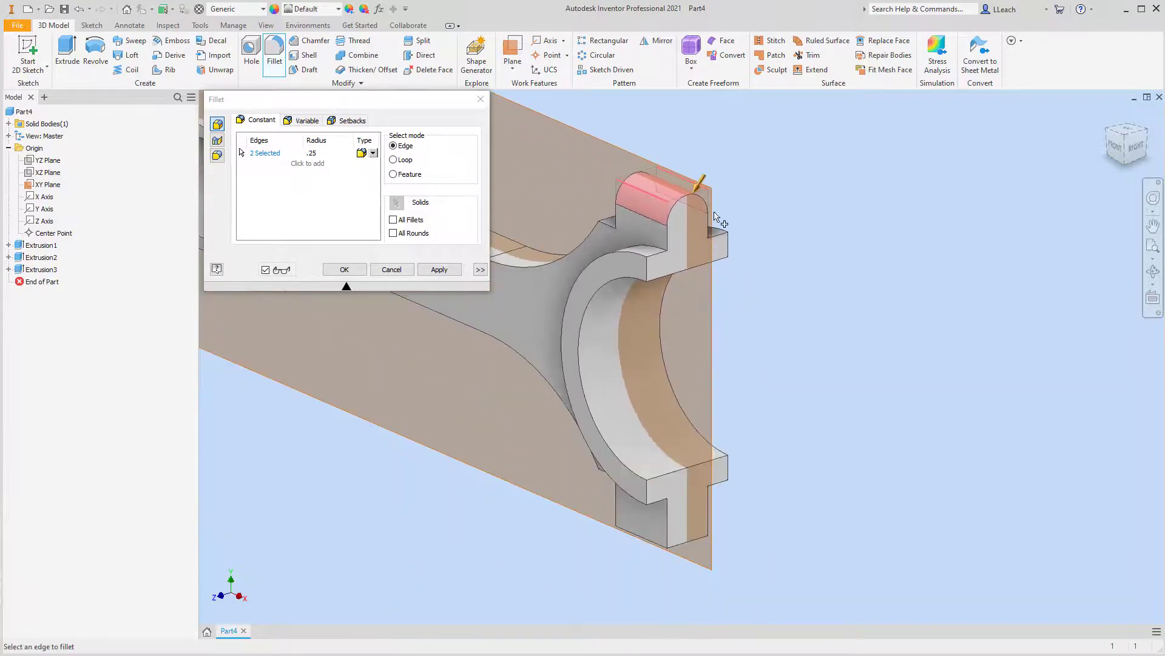
pyautogui.click(655, 543)
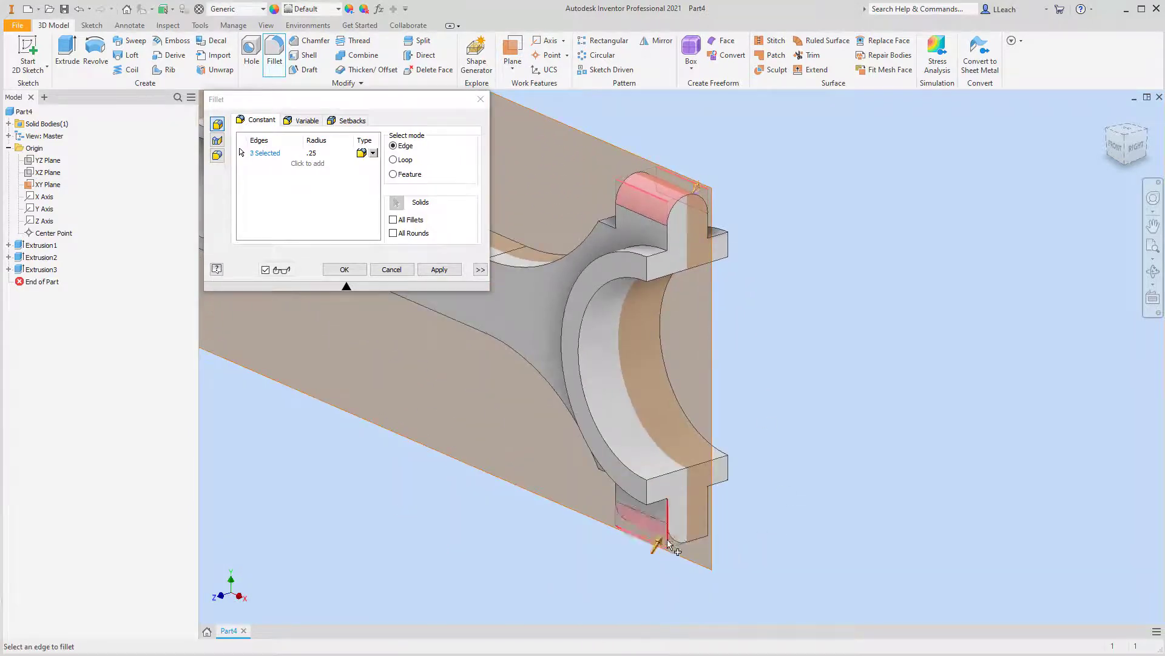
pyautogui.click(699, 528)
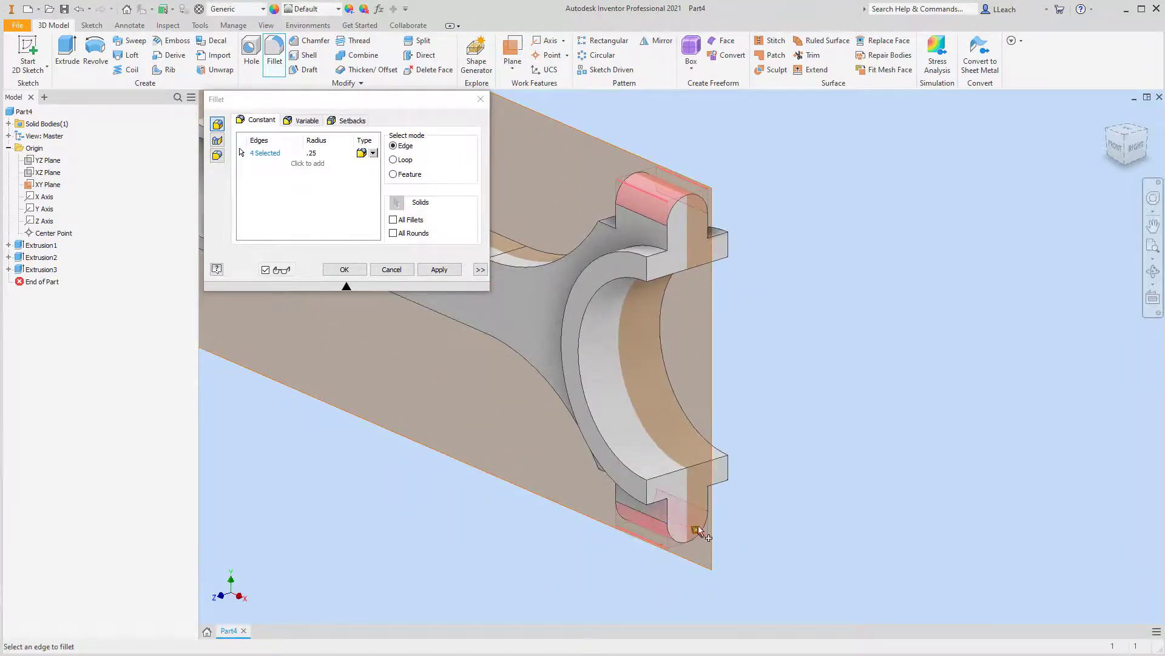
pyautogui.click(440, 269)
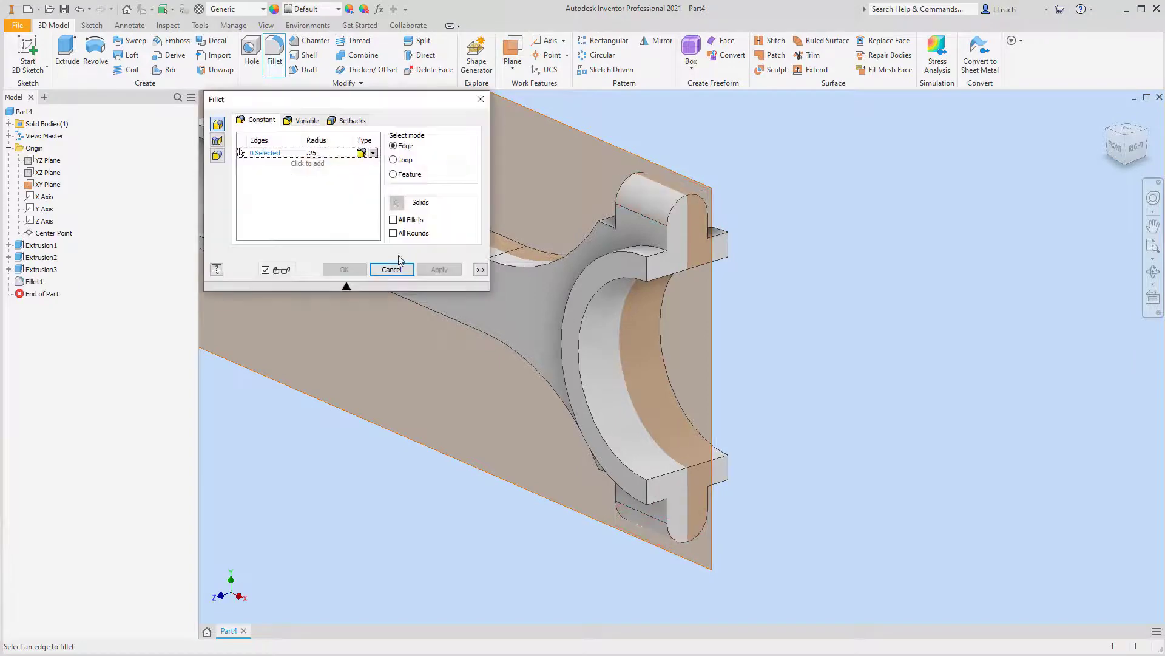
pyautogui.click(480, 100)
# Step: Create a sketch on the flat end face of the half-ring and project the rounded end arcs of both blocks
pyautogui.scroll(-4, 843, 323)
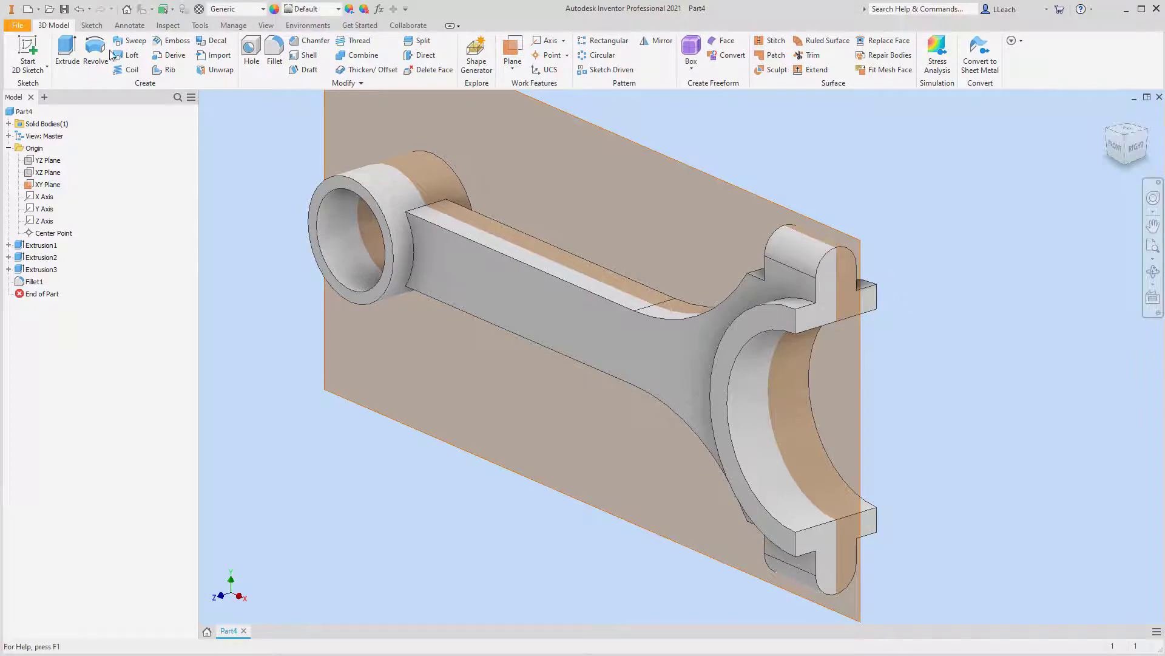
pyautogui.click(30, 68)
pyautogui.click(42, 90)
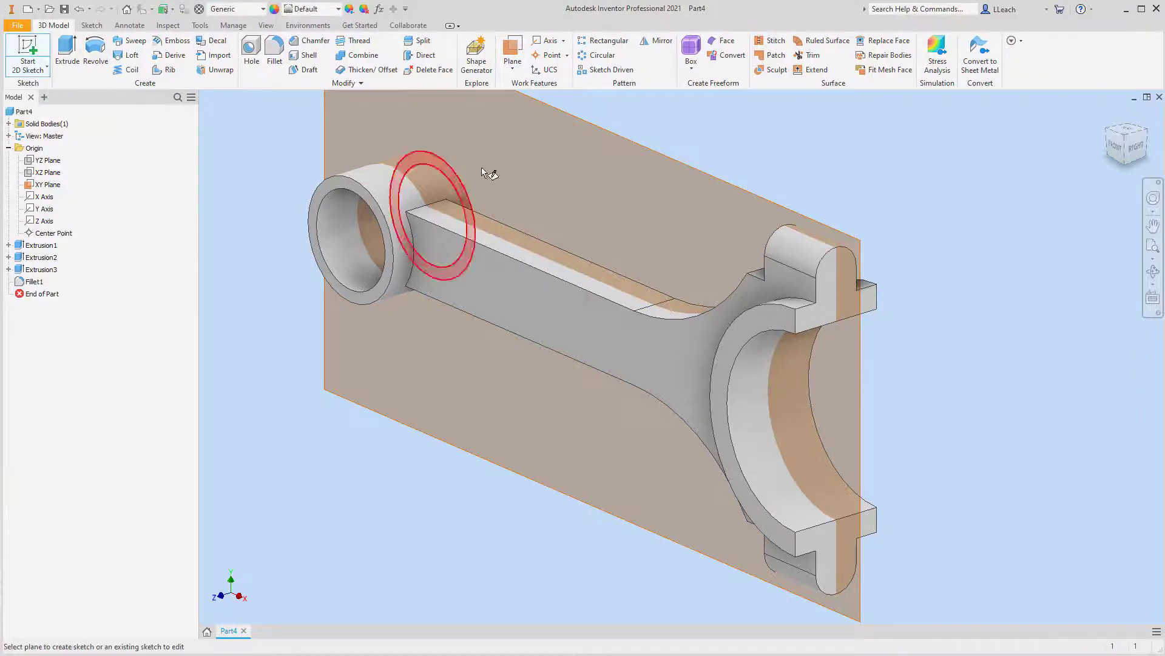
pyautogui.click(832, 283)
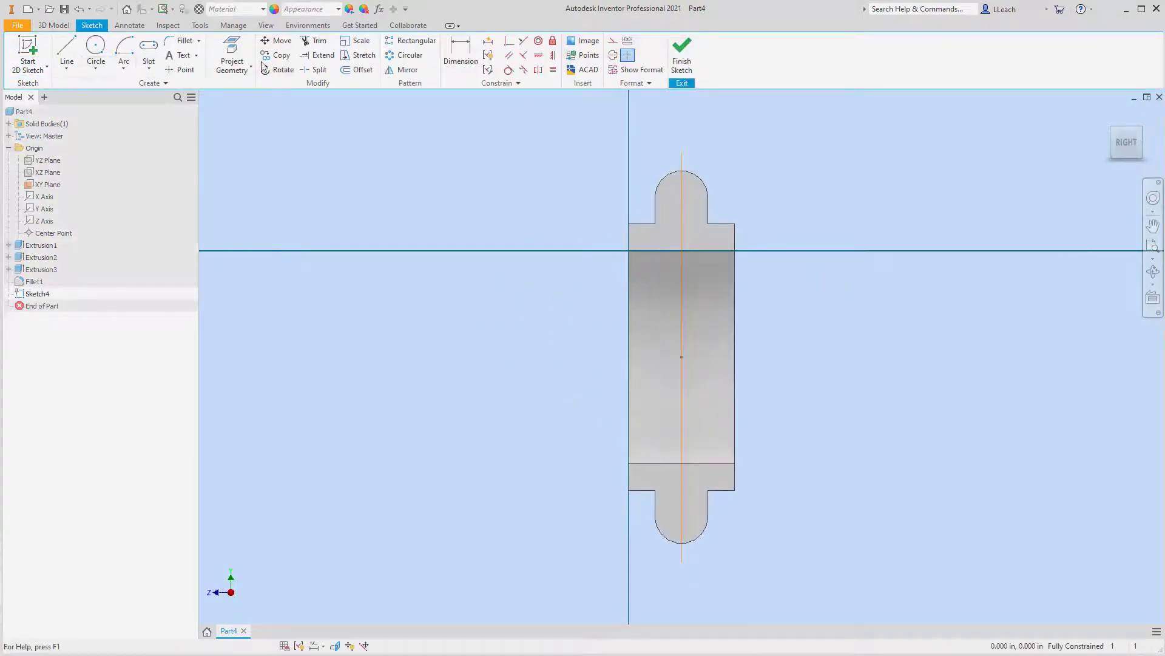
pyautogui.click(232, 56)
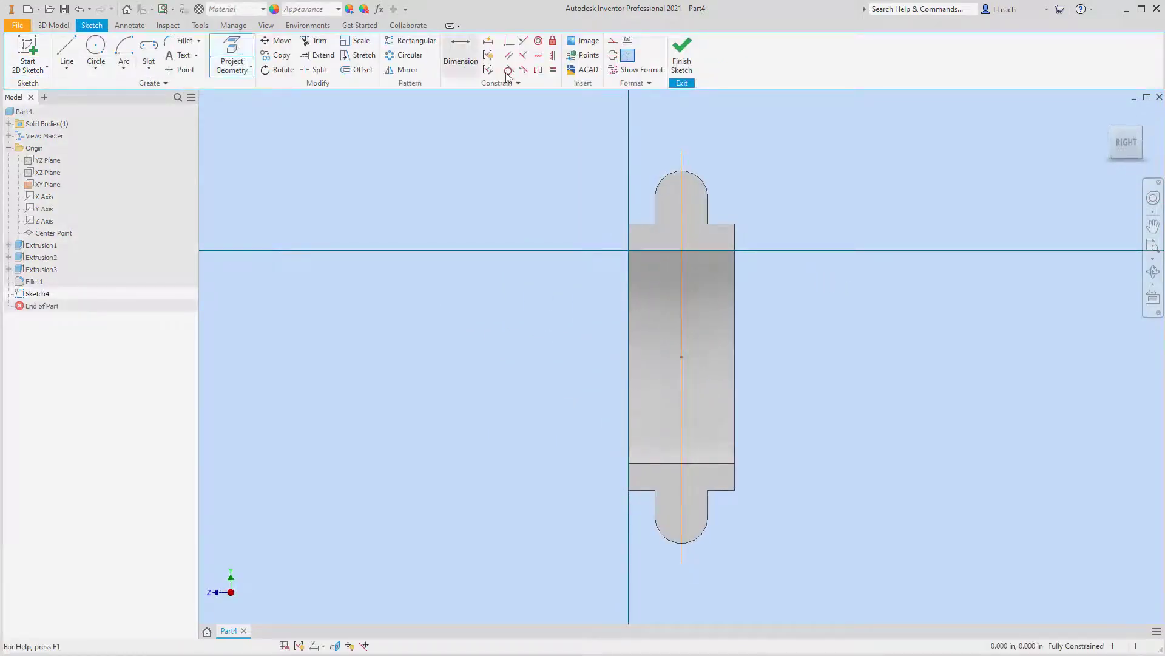
pyautogui.click(707, 185)
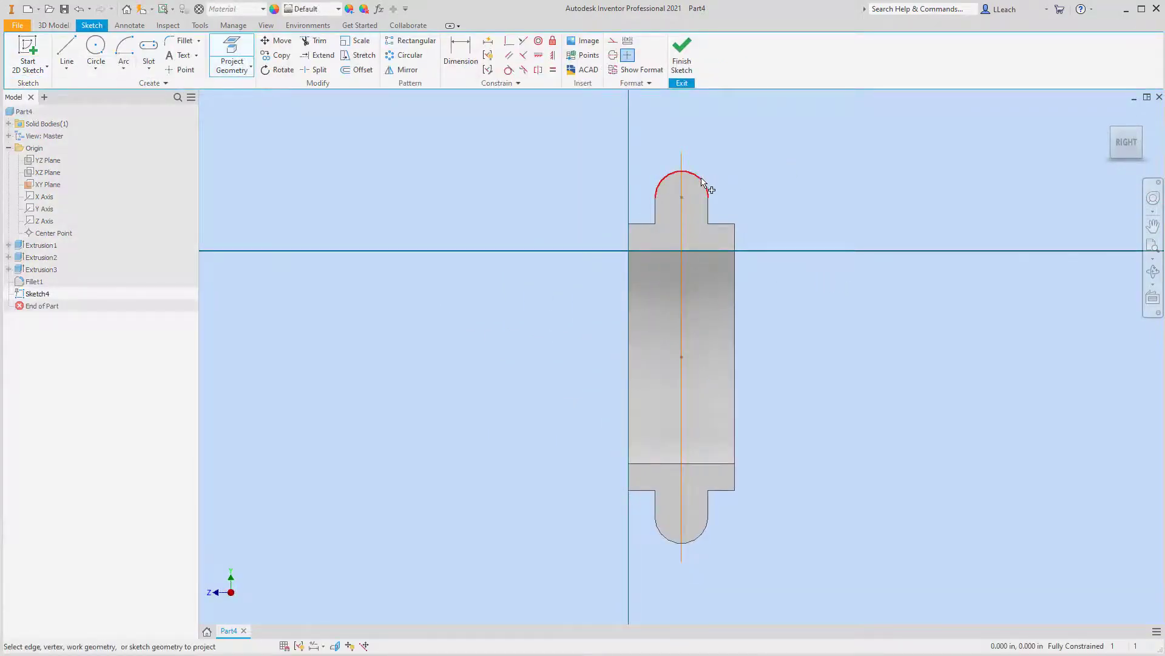
pyautogui.click(701, 538)
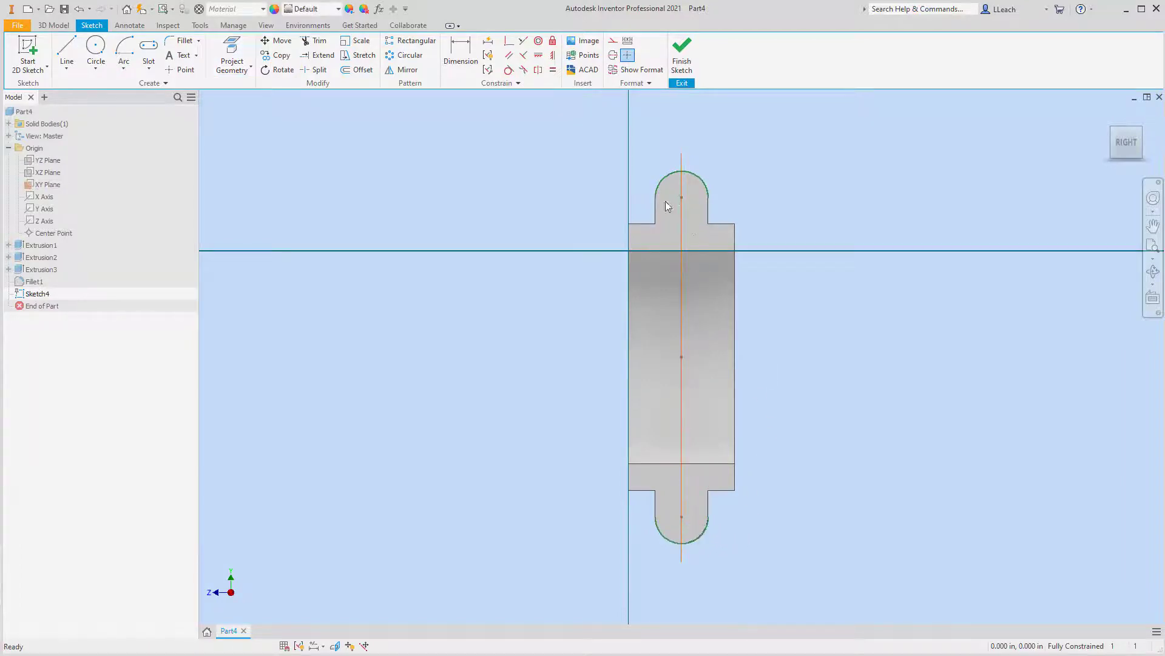
# Step: Draw a 0.25 in diameter circle at the center of each projected end arc
pyautogui.click(96, 69)
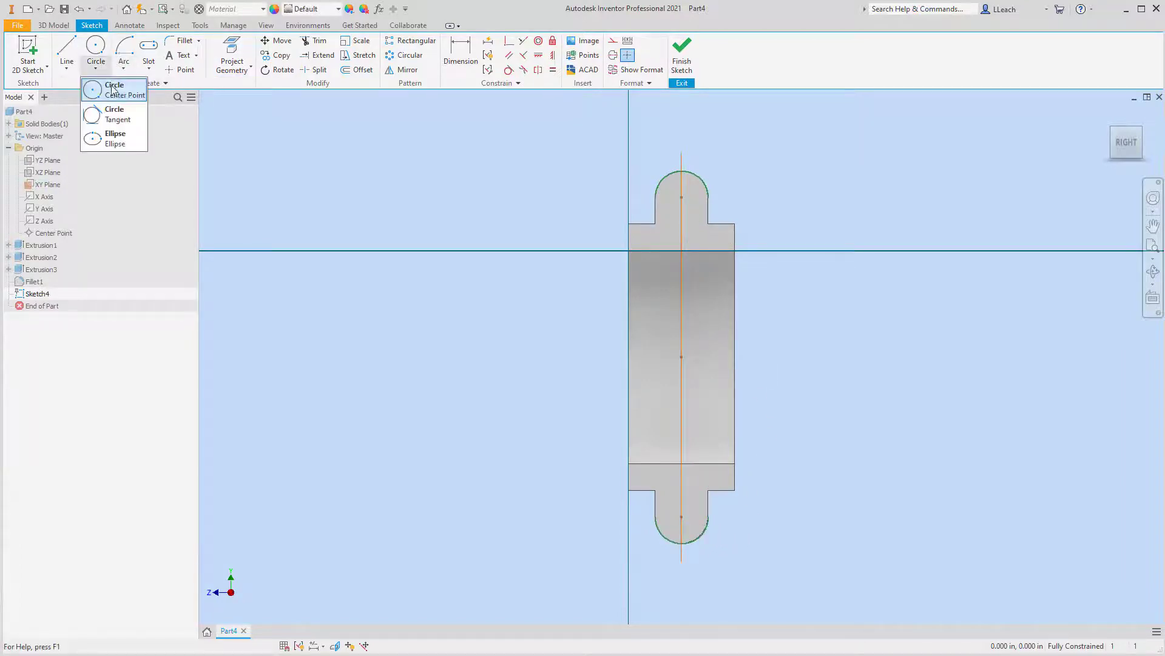
pyautogui.click(118, 94)
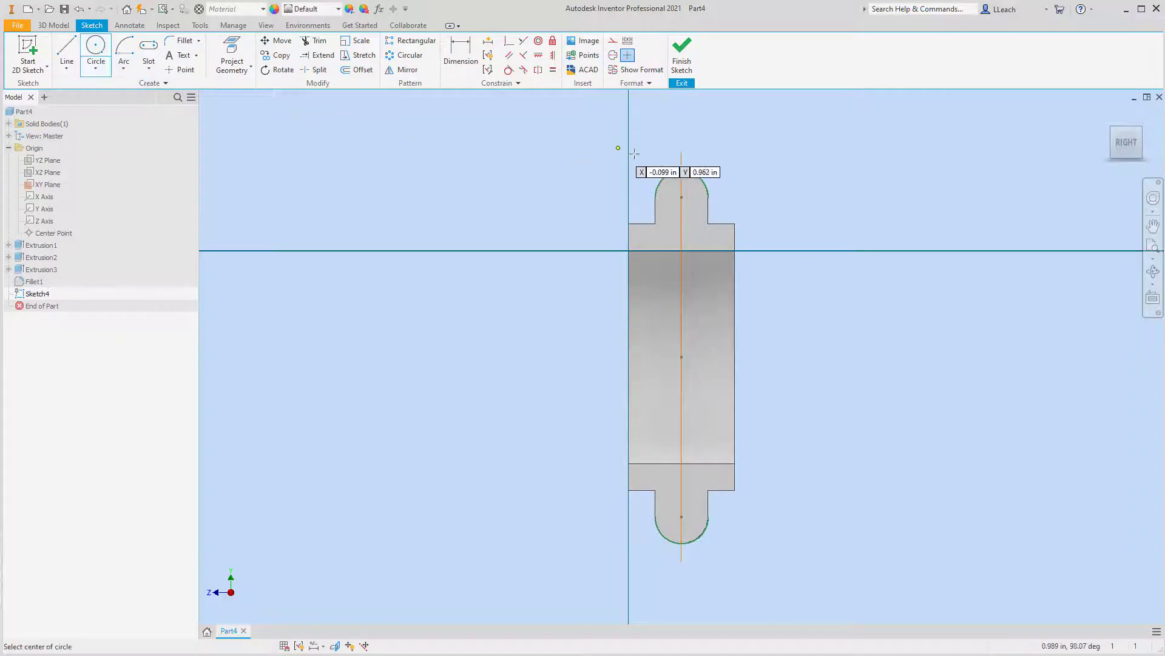
pyautogui.click(682, 197)
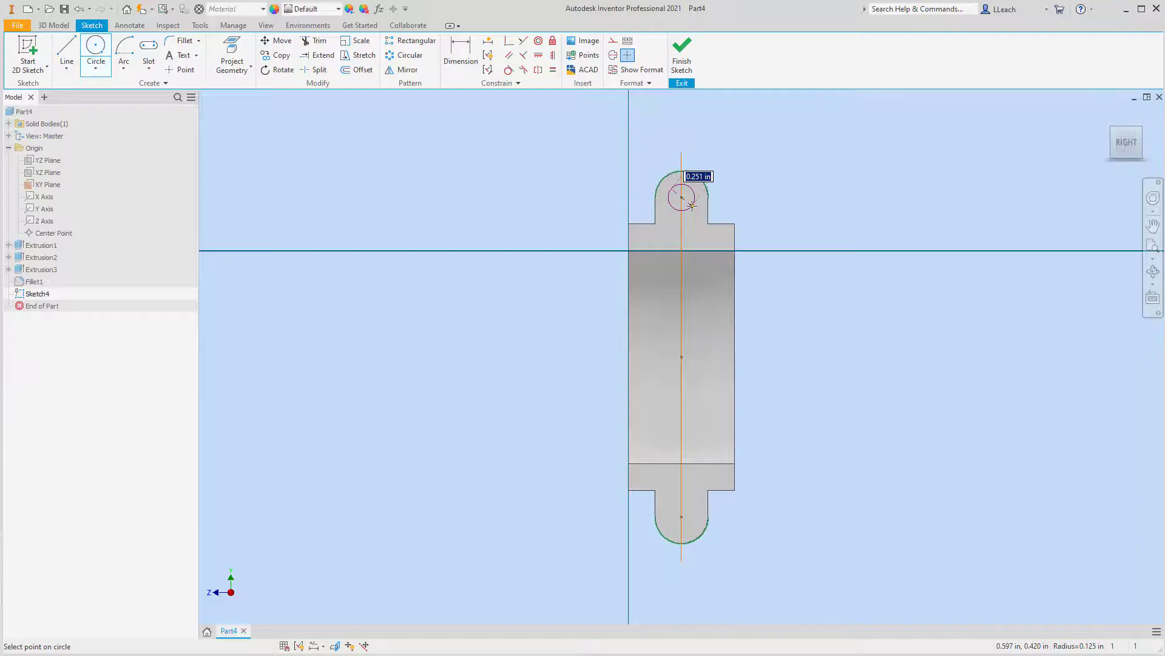
pyautogui.write('.25')
pyautogui.press('Return')
pyautogui.click(96, 69)
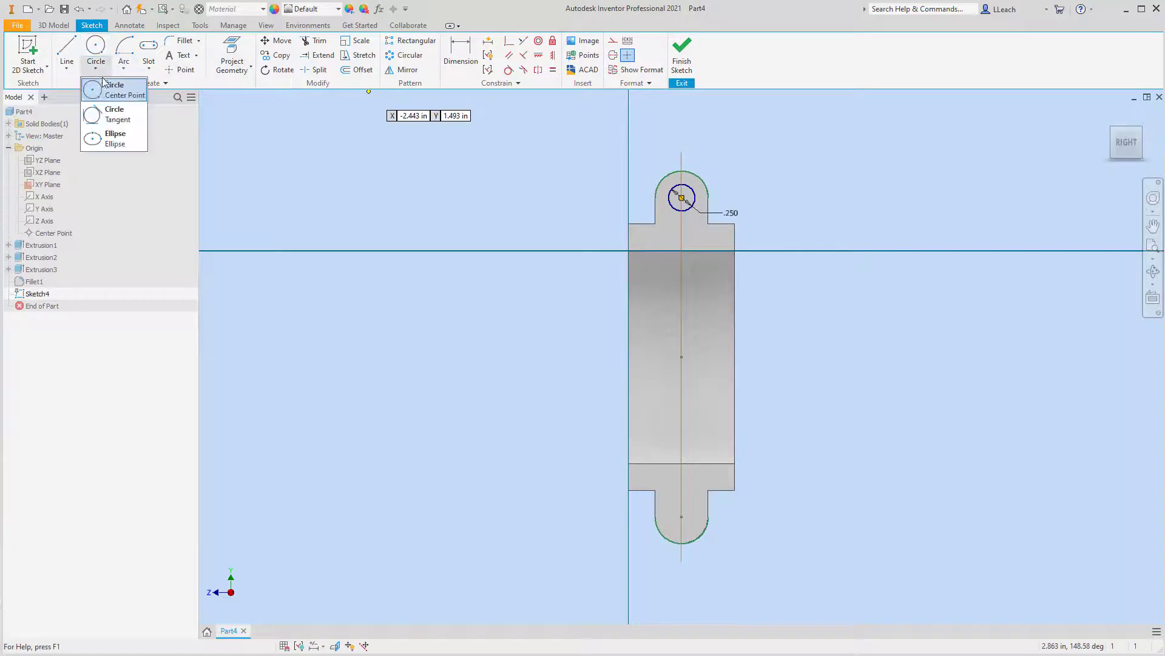
pyautogui.click(98, 90)
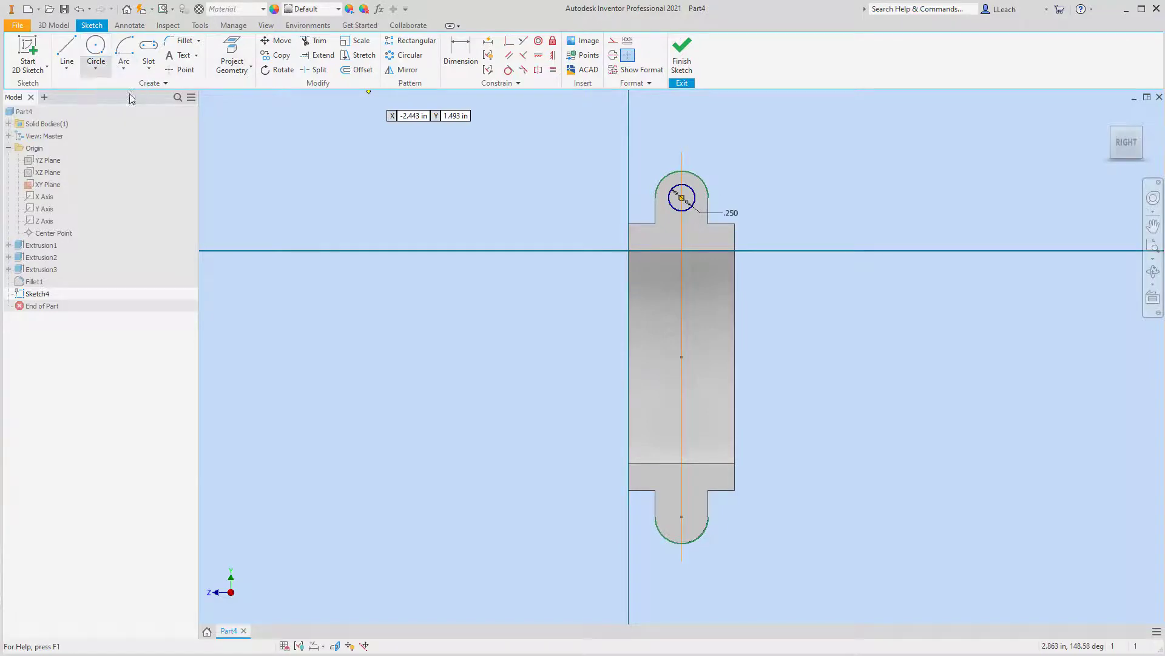
pyautogui.click(681, 517)
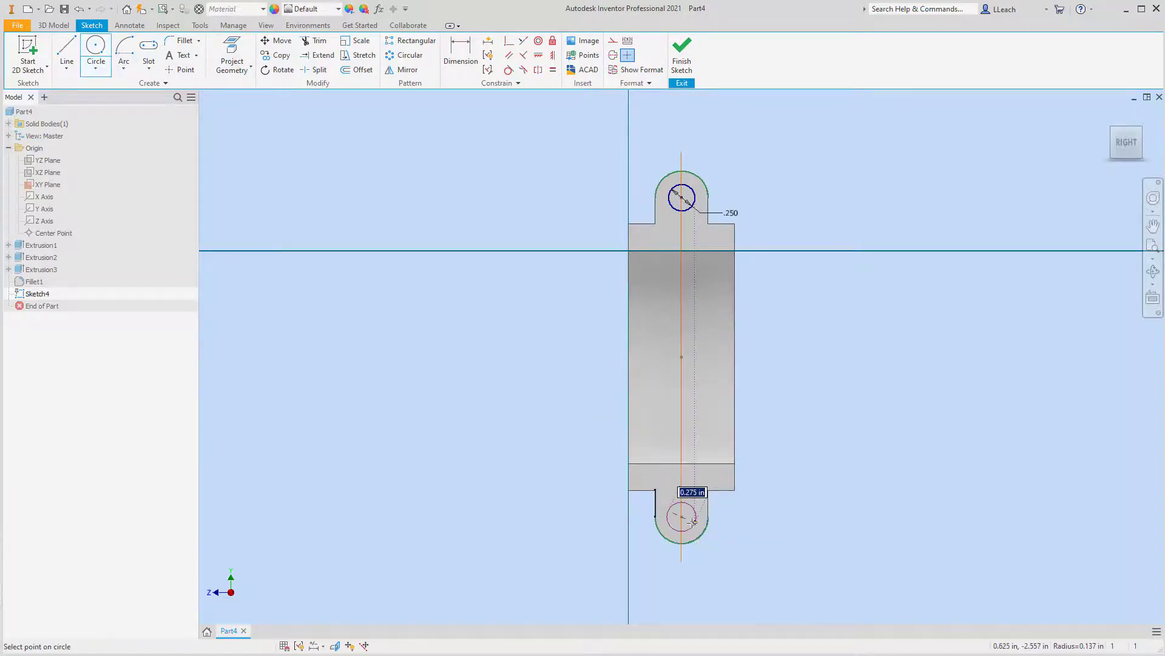
pyautogui.write('.25')
pyautogui.press('Return')
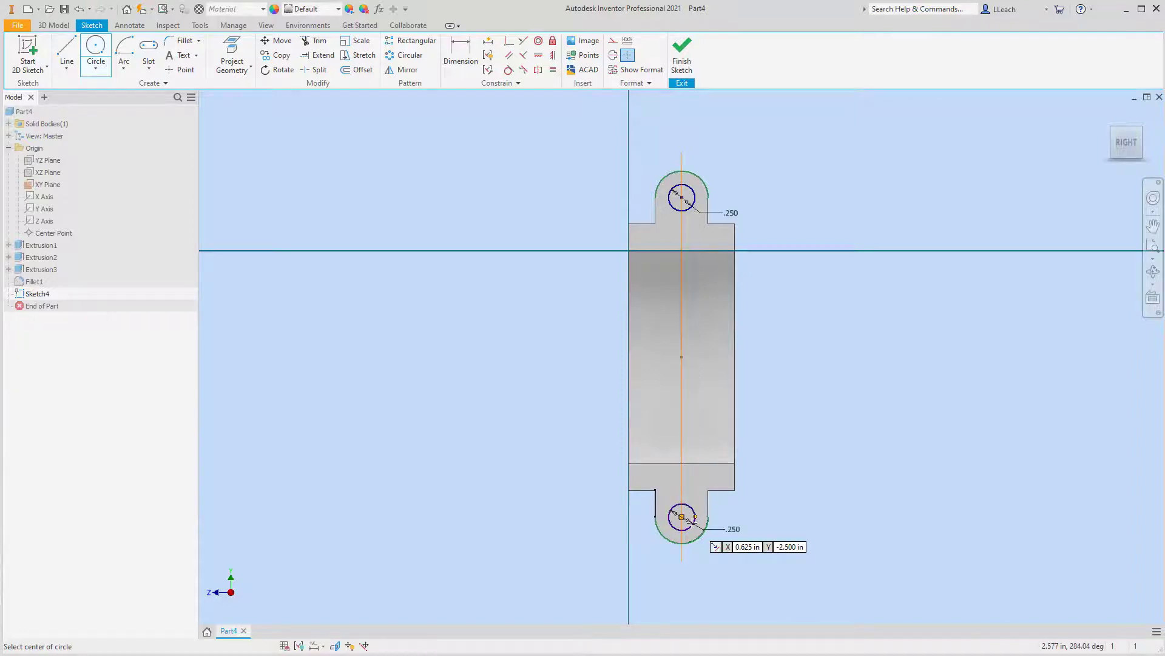
# Step: Finish the sketch and cut both circles through all of the part to make the bolt holes
pyautogui.click(682, 55)
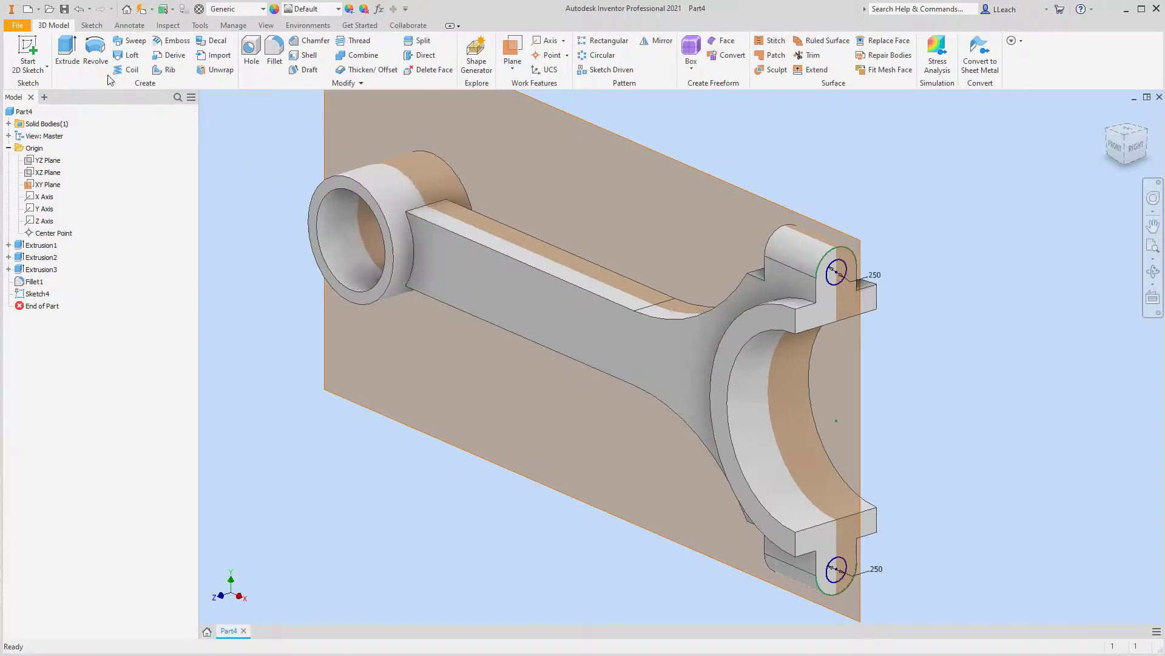
pyautogui.click(67, 52)
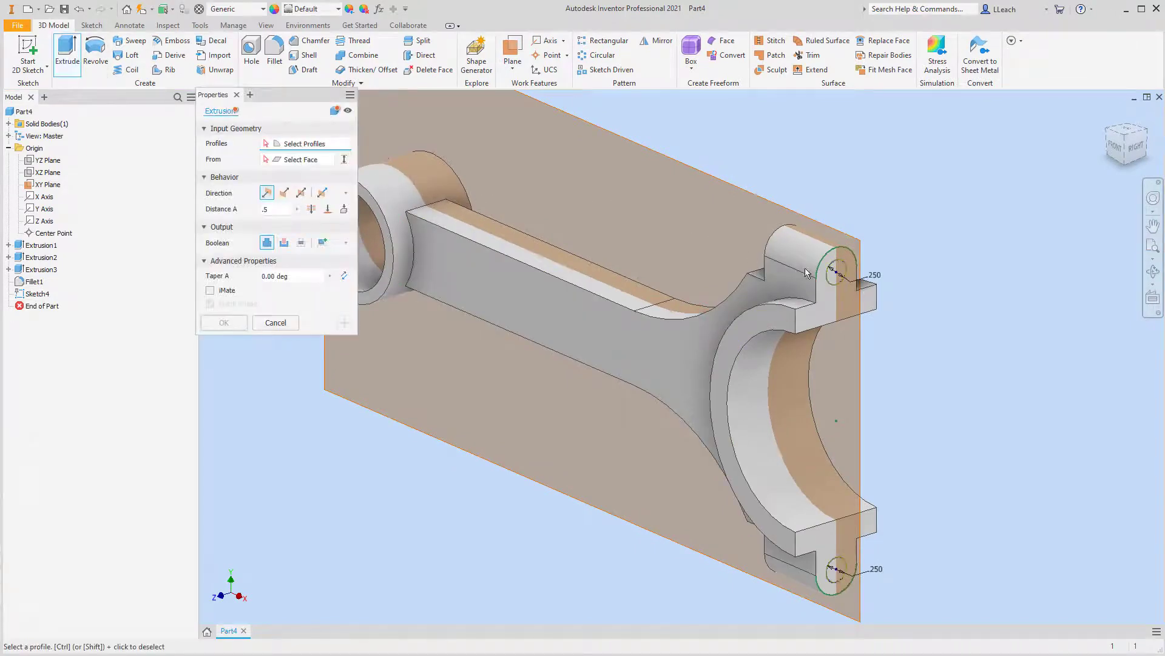
pyautogui.click(838, 275)
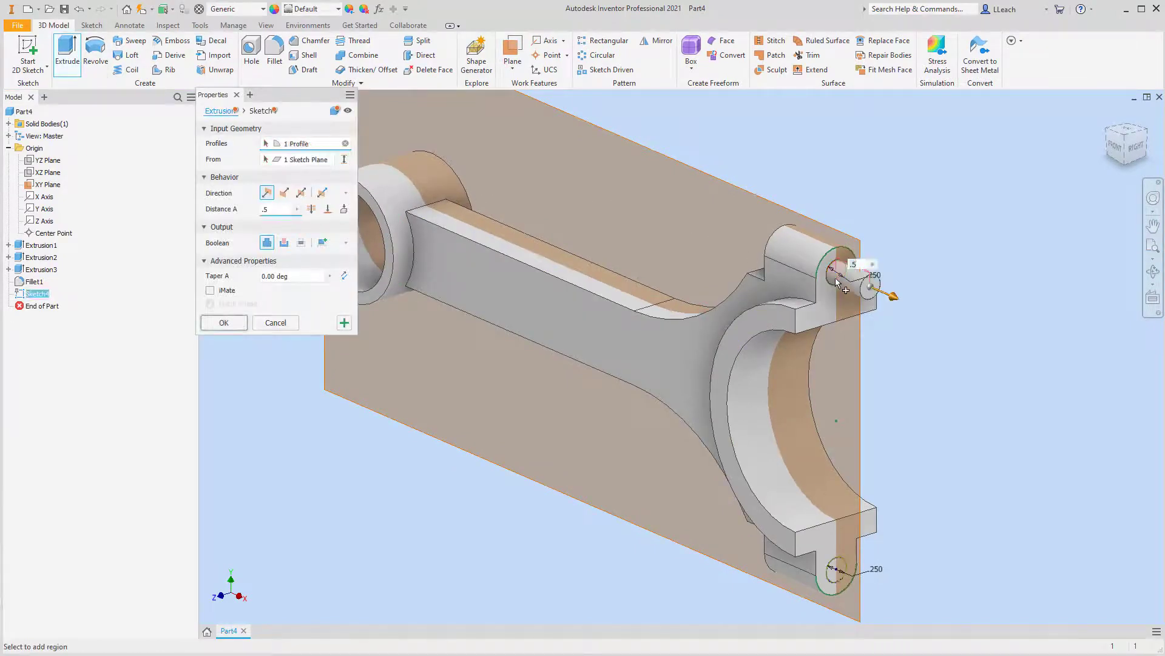
pyautogui.click(845, 578)
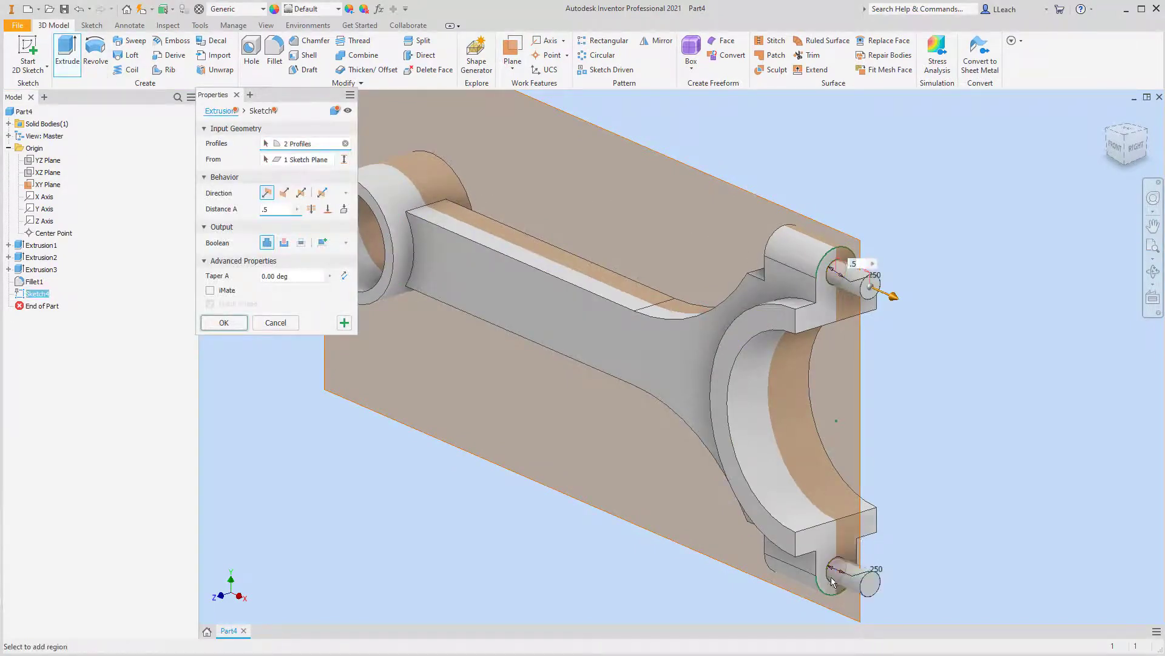
pyautogui.click(283, 243)
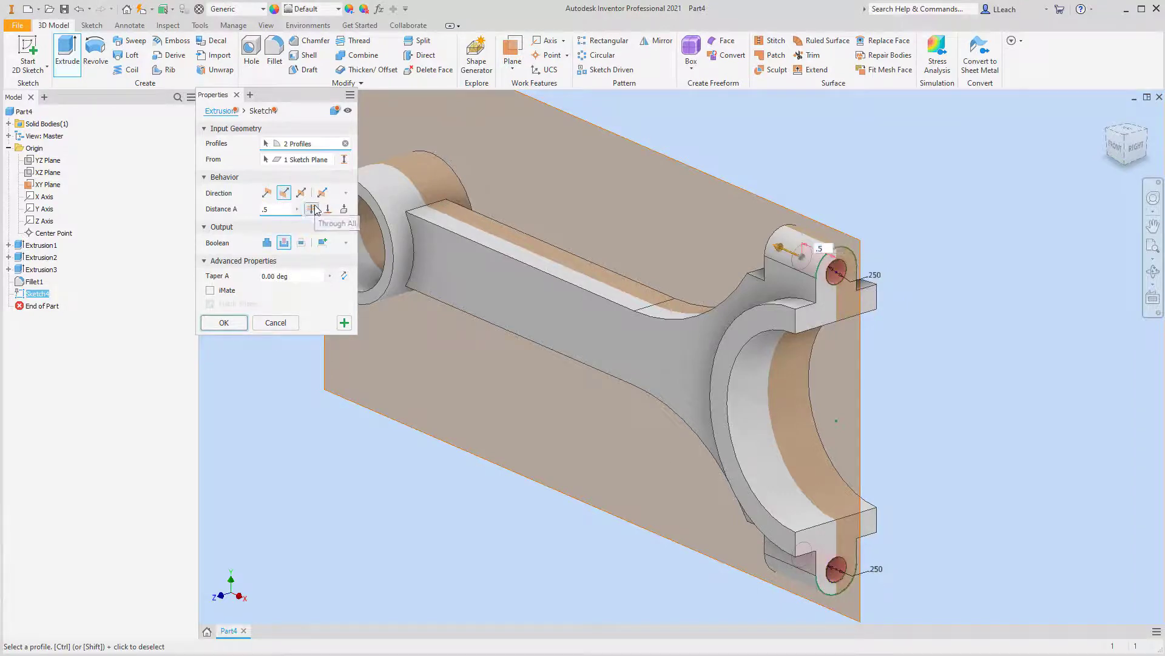
pyautogui.click(311, 209)
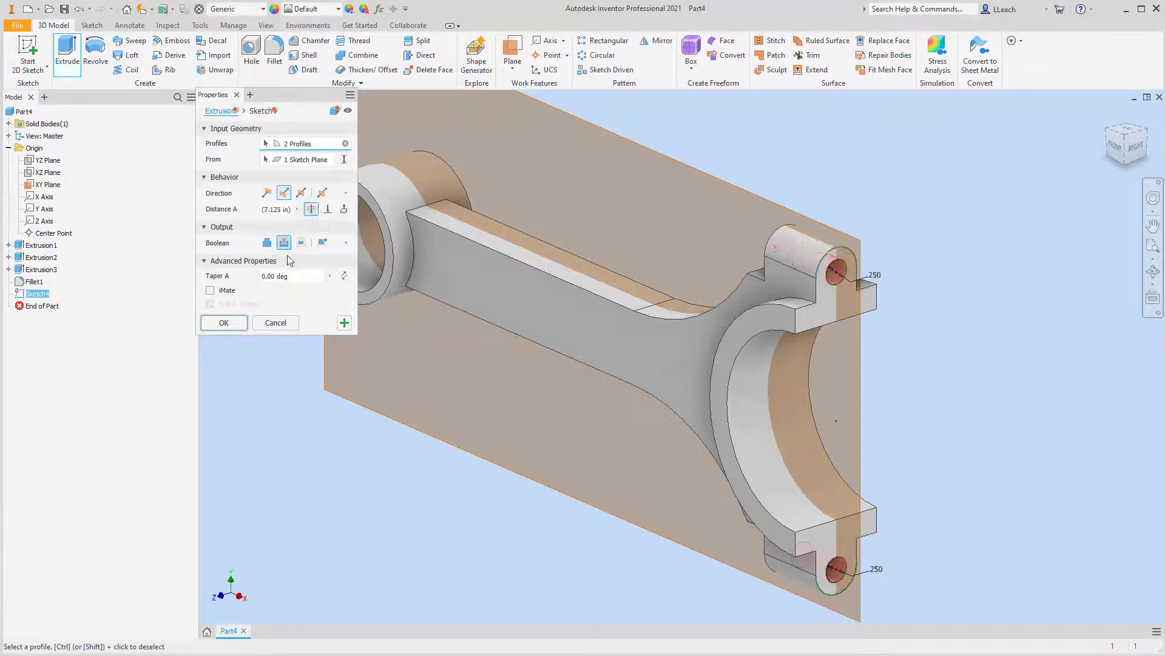
pyautogui.click(224, 323)
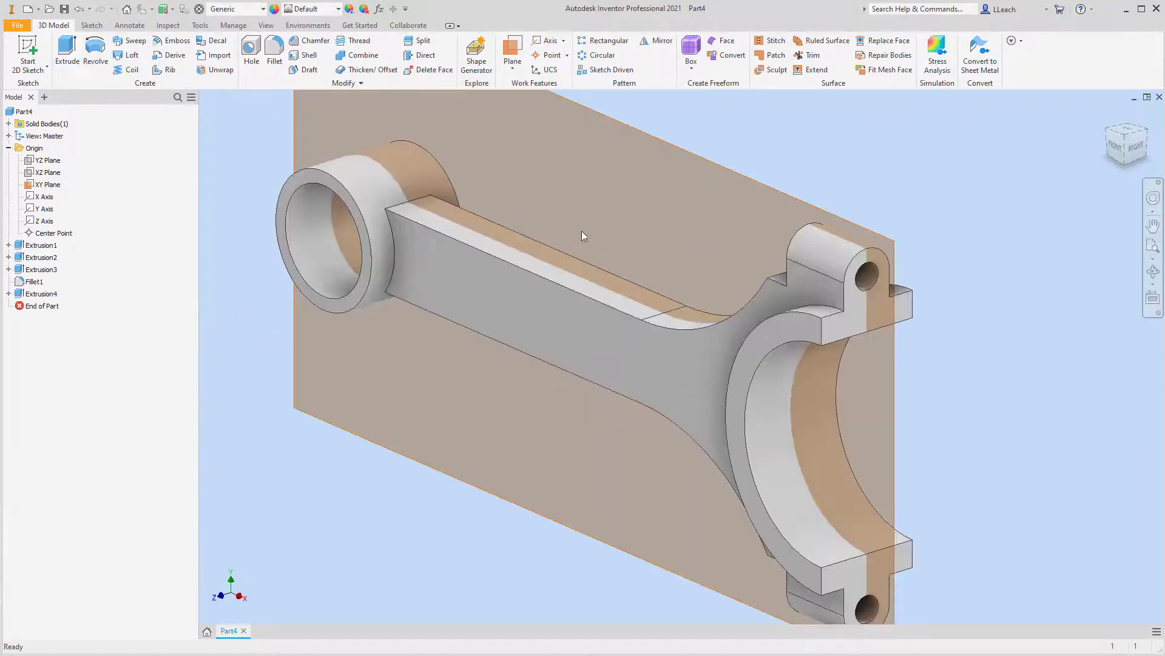
# Step: Create a 2D sketch on the flat front face of the connecting arm
pyautogui.scroll(-3, 625, 206)
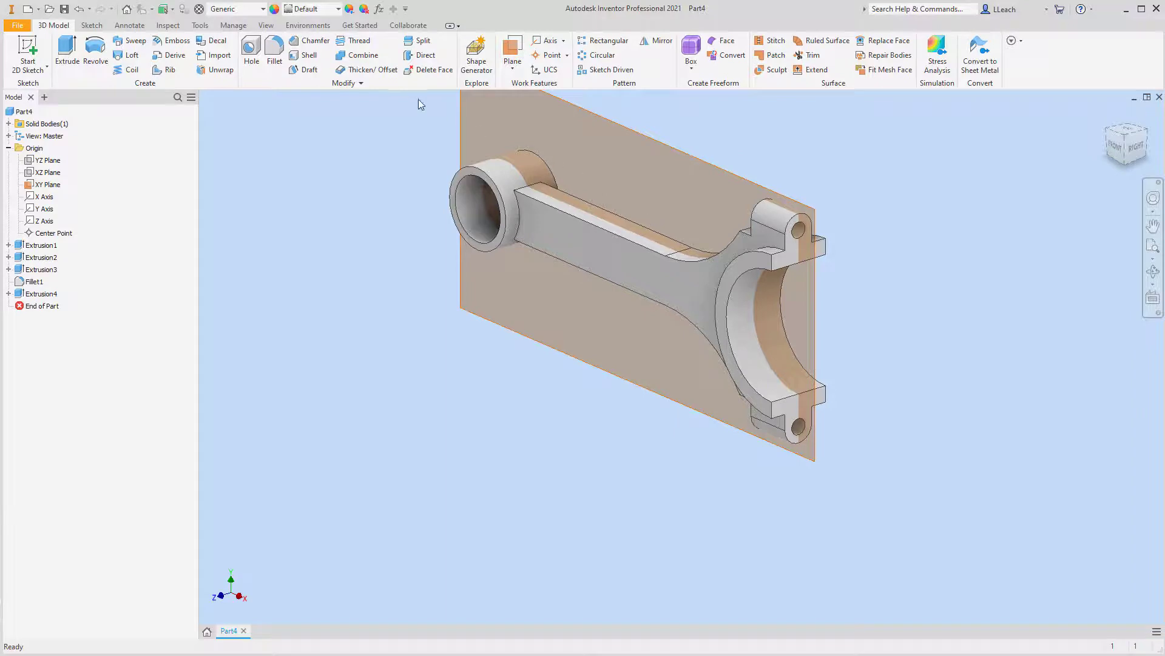
pyautogui.click(30, 71)
pyautogui.click(46, 90)
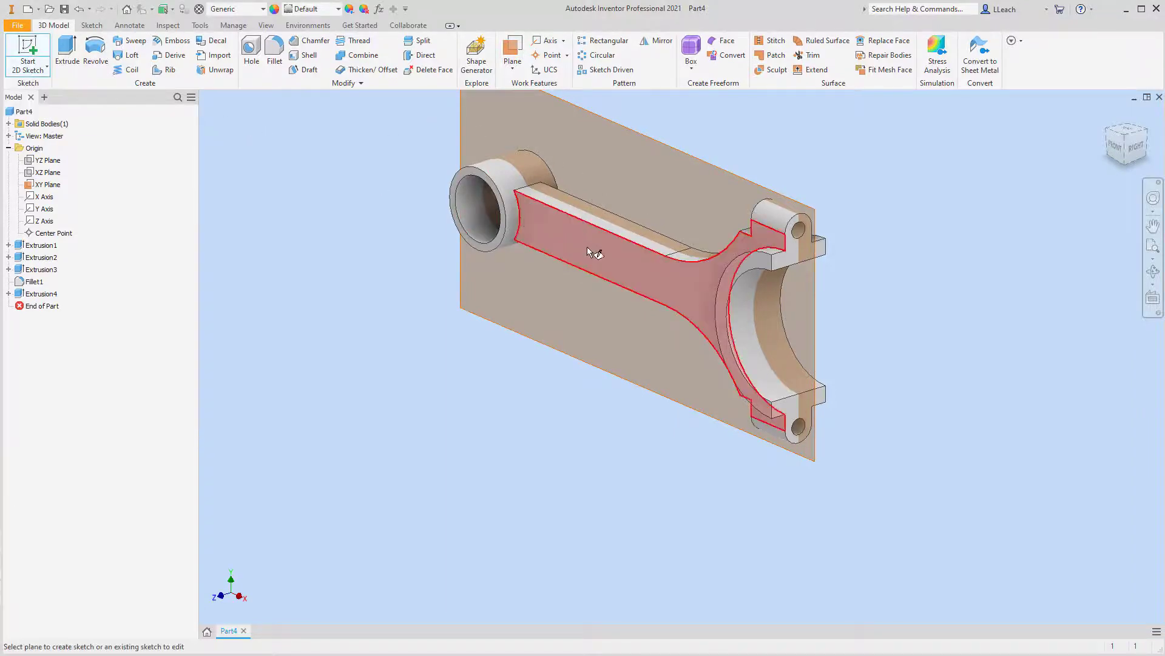
pyautogui.click(650, 266)
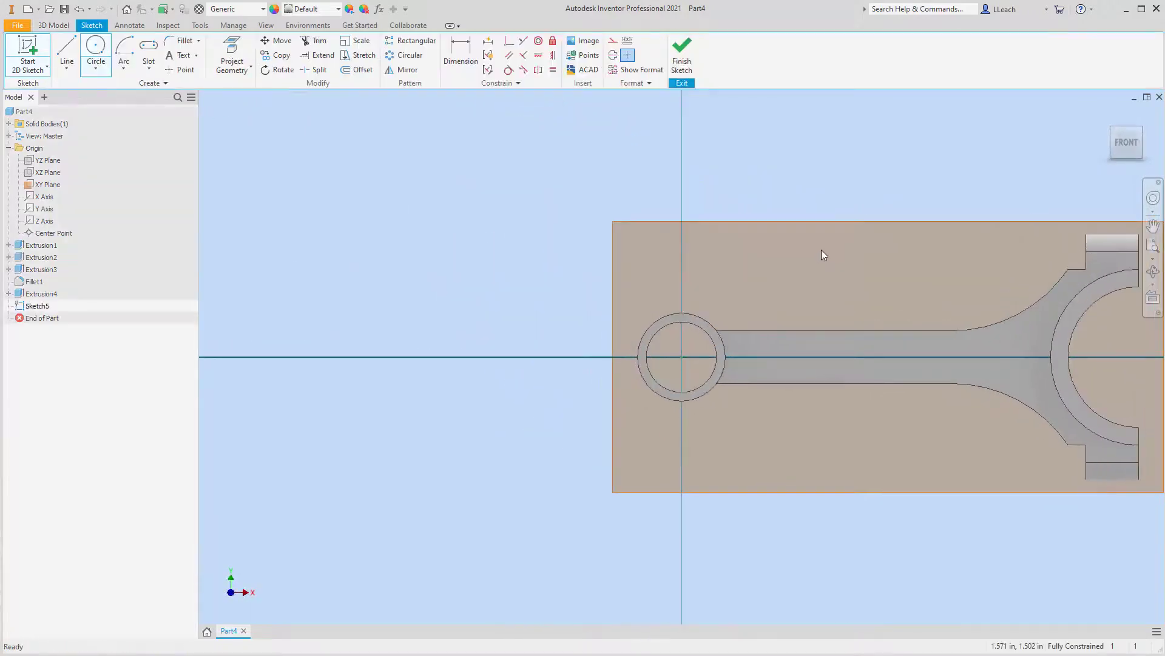
pyautogui.moveTo(822, 251); pyautogui.dragTo(606, 232, button='middle')
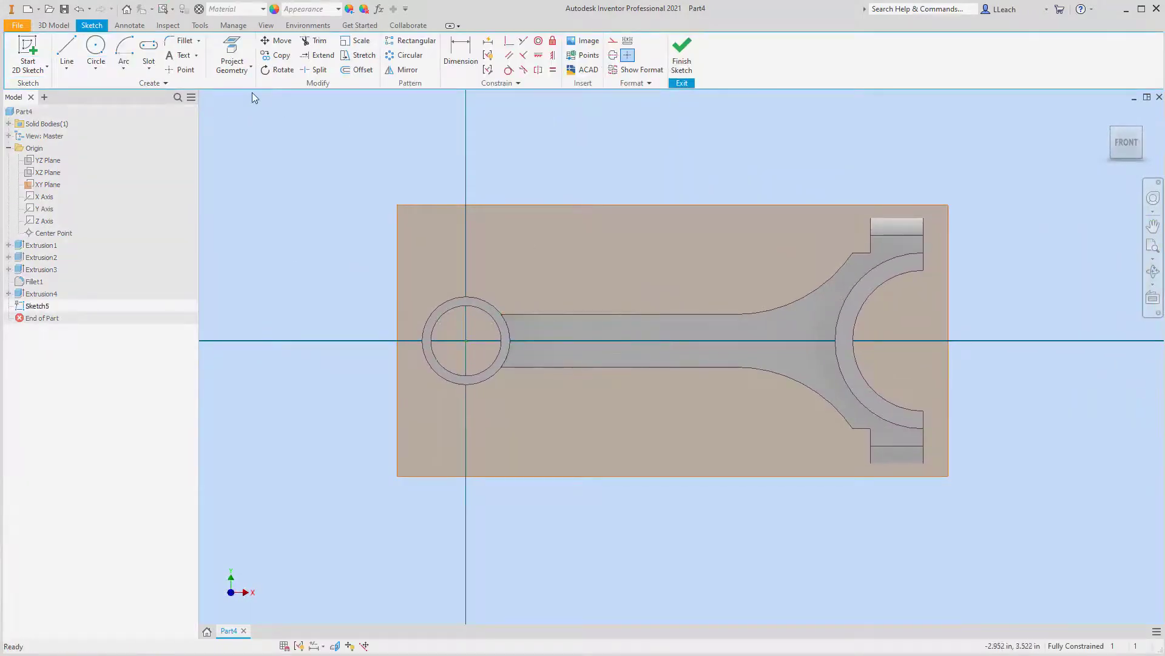
pyautogui.click(149, 68)
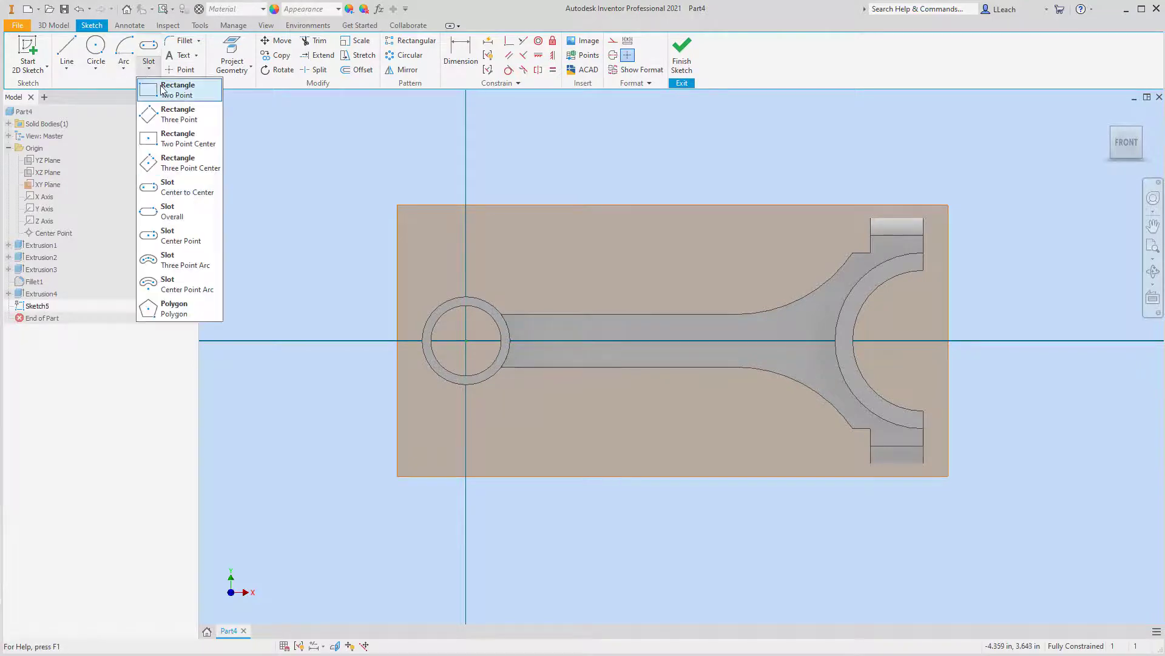
pyautogui.click(161, 88)
pyautogui.click(161, 70)
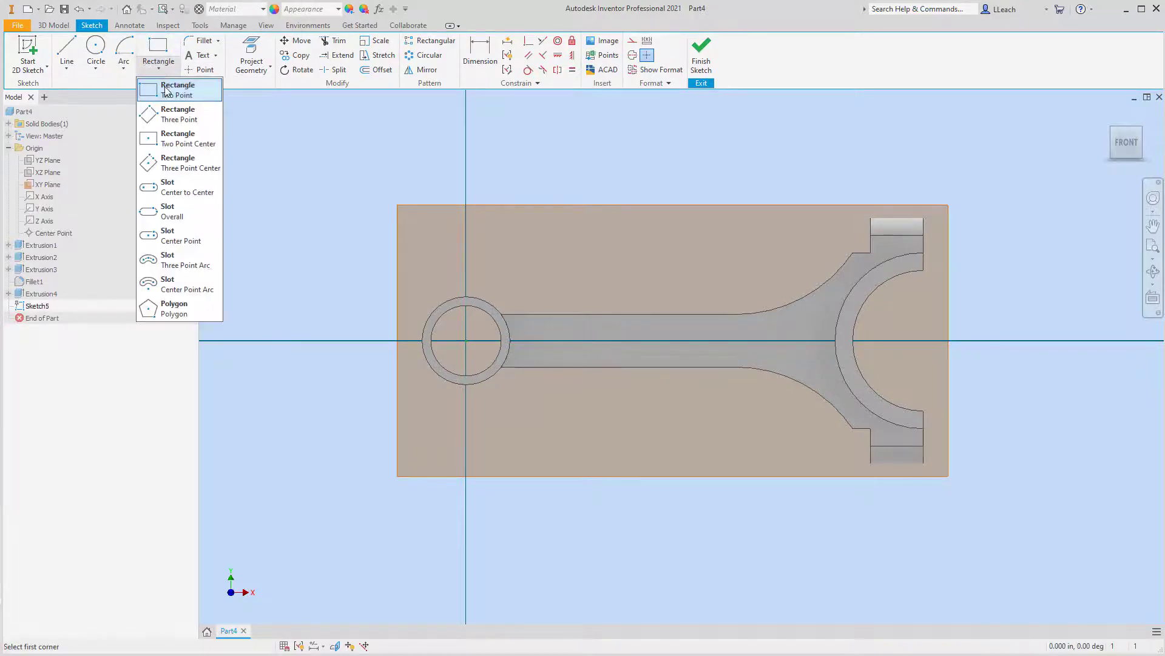
pyautogui.click(208, 193)
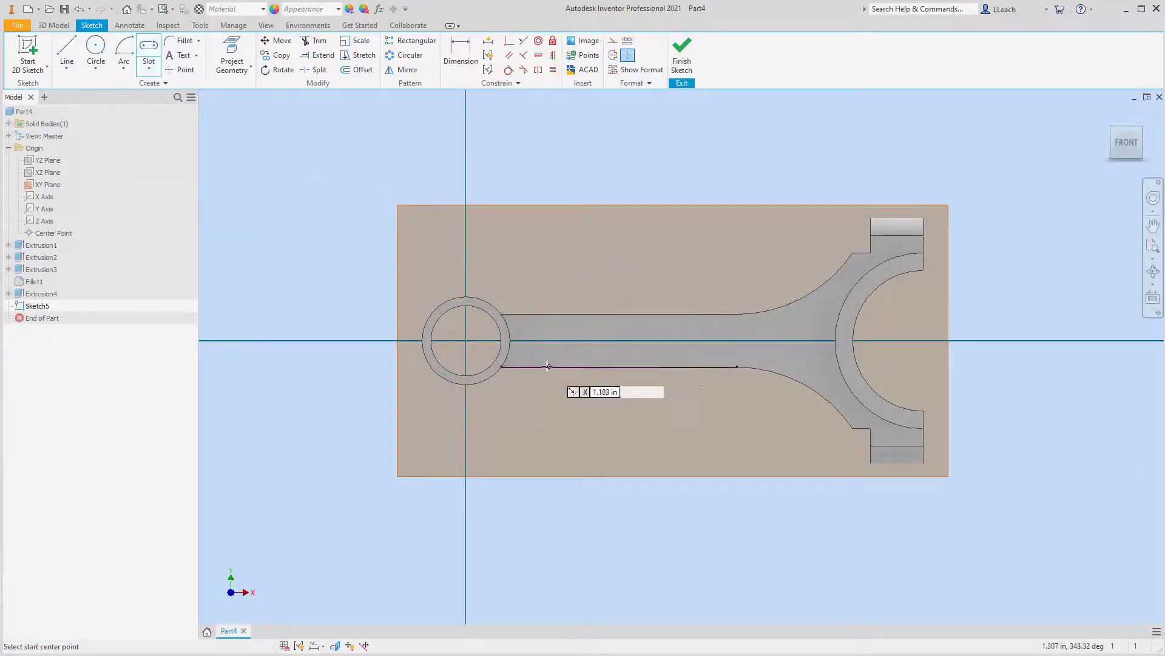
pyautogui.scroll(3, 548, 330)
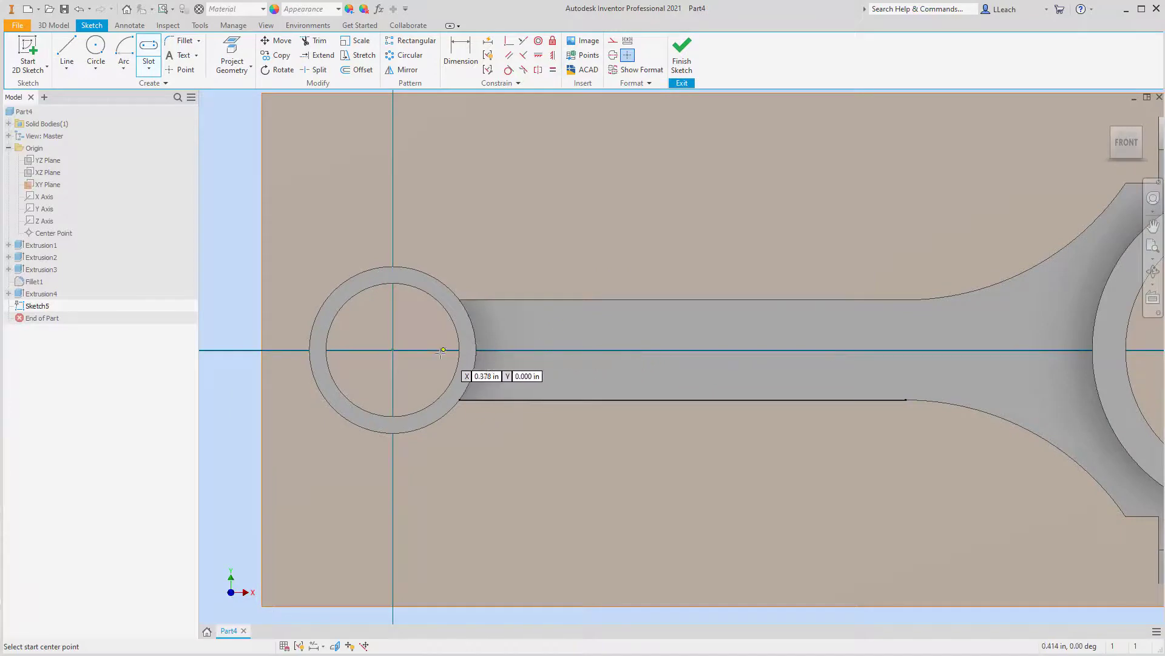
pyautogui.click(519, 349)
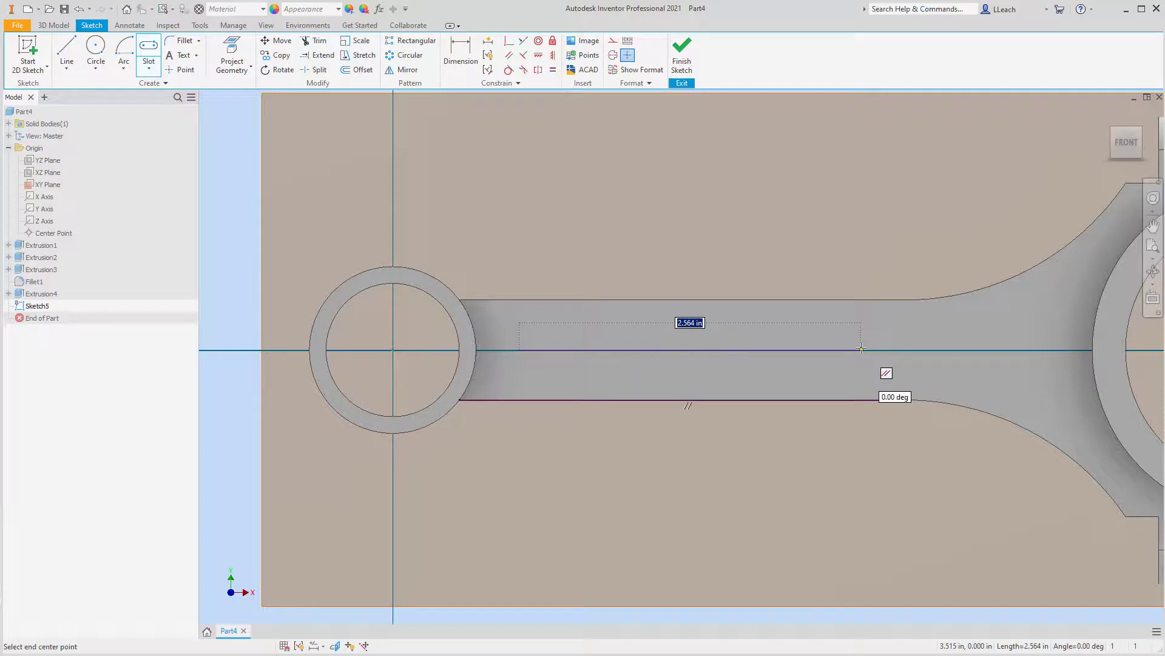
pyautogui.write('3')
pyautogui.press('Return')
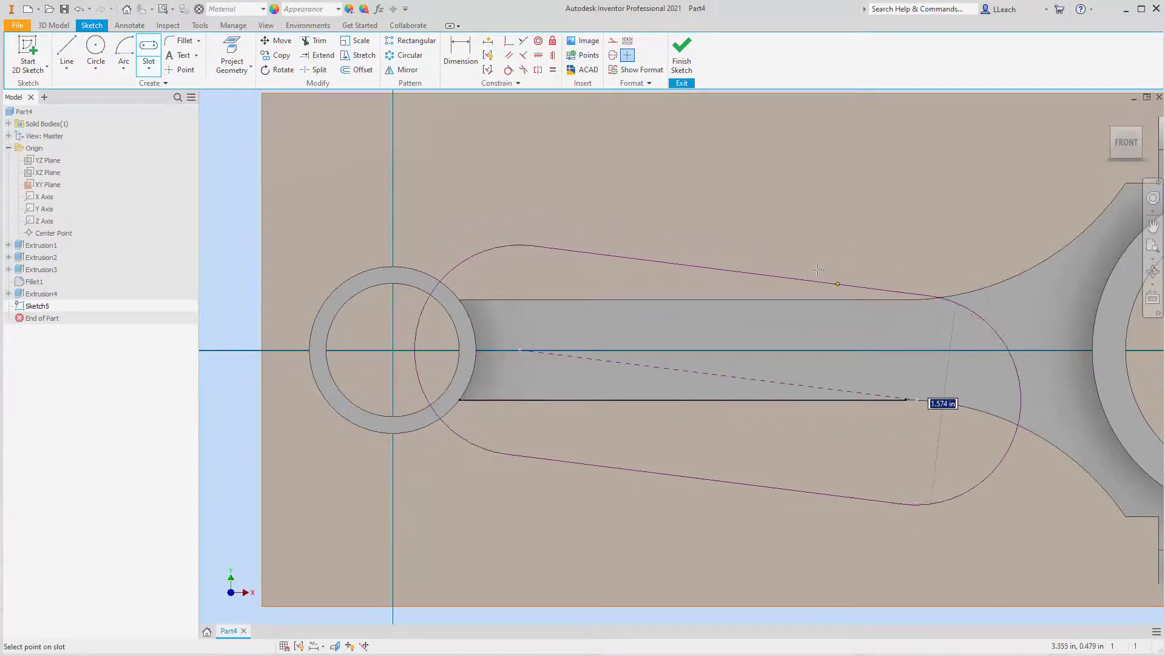
pyautogui.press('Escape')
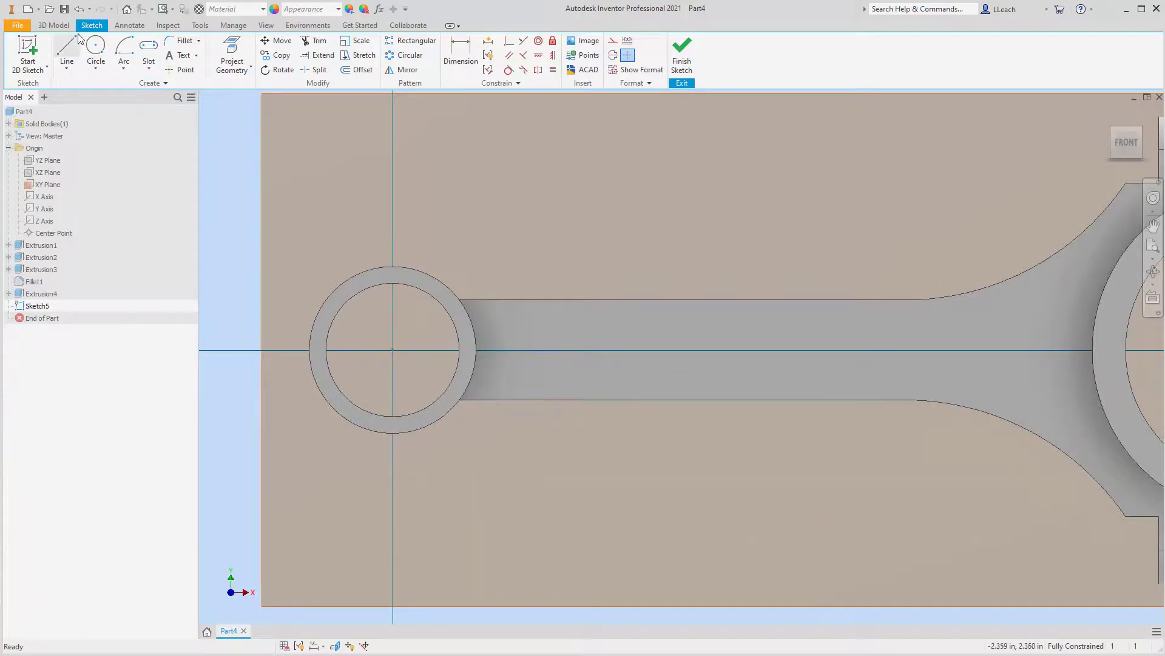
# Step: Sketch a horizontal center-to-center slot on the arm's centerline, about 2.75 in between centers and 0.5 in wide
pyautogui.click(96, 68)
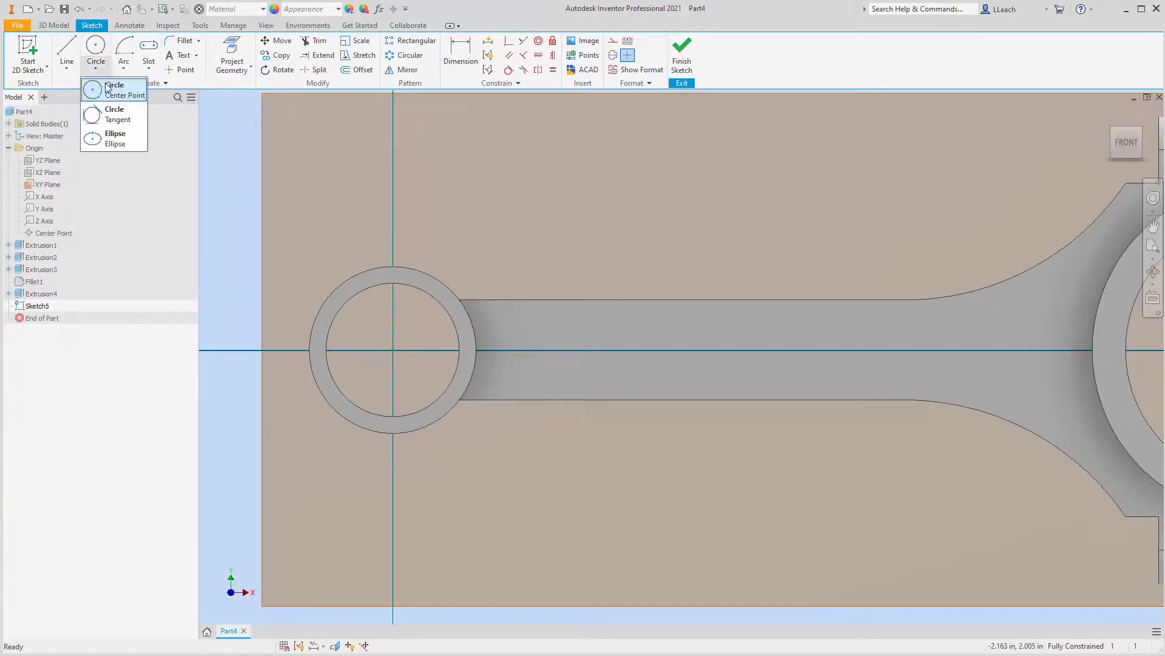
pyautogui.click(150, 68)
pyautogui.click(155, 187)
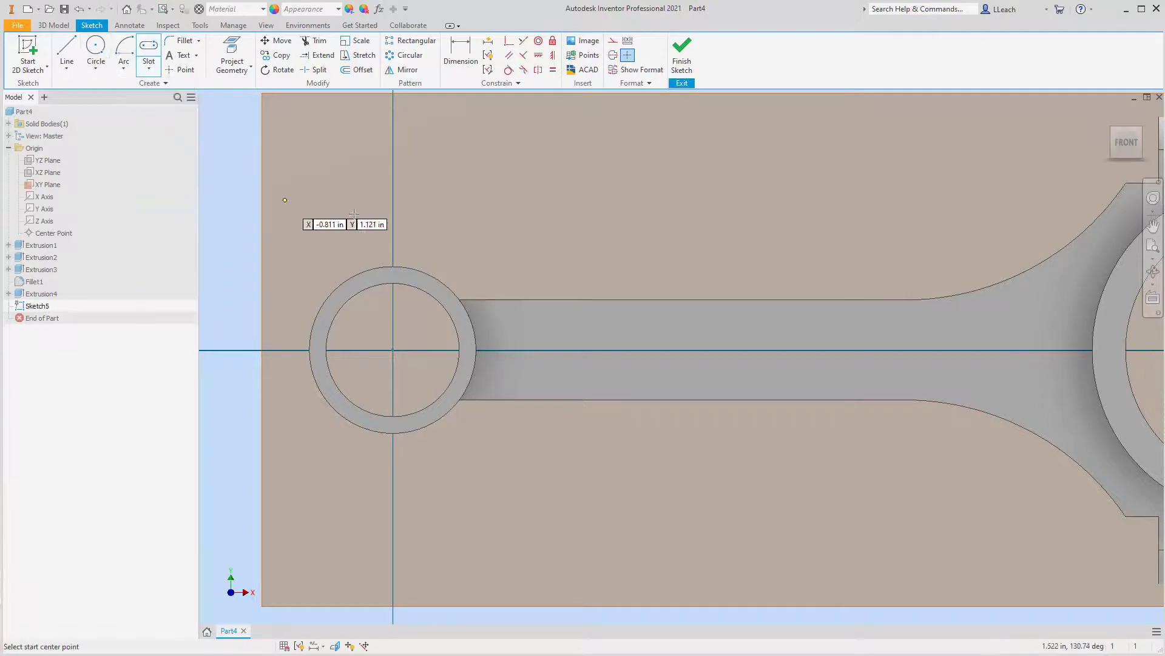
pyautogui.click(514, 350)
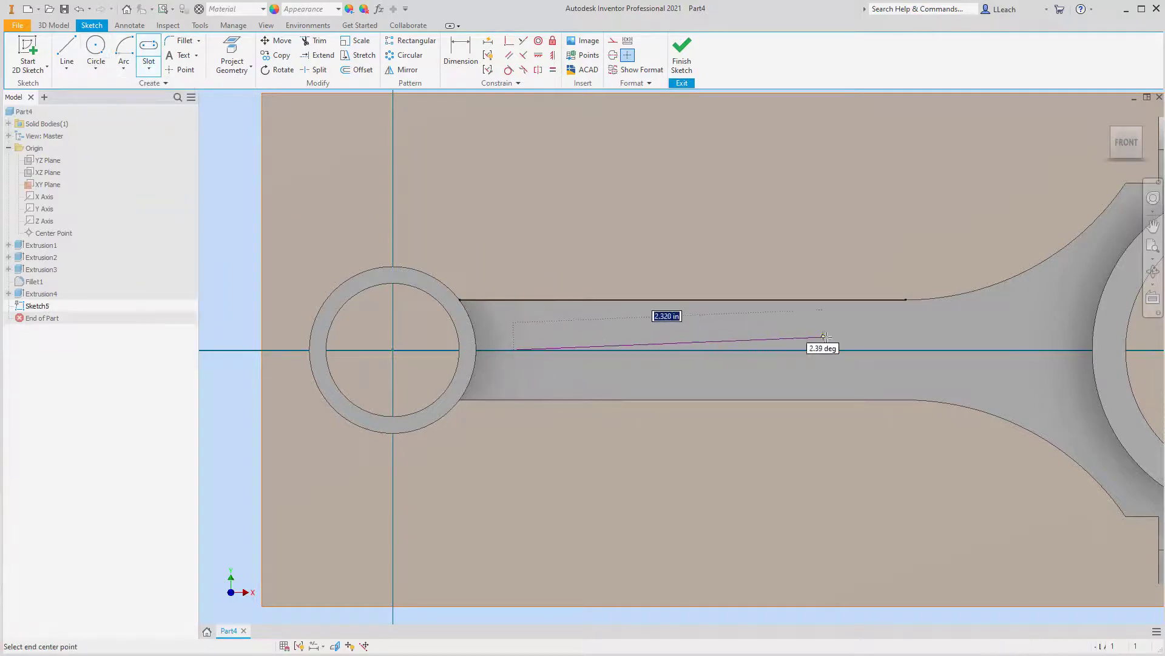
pyautogui.click(881, 349)
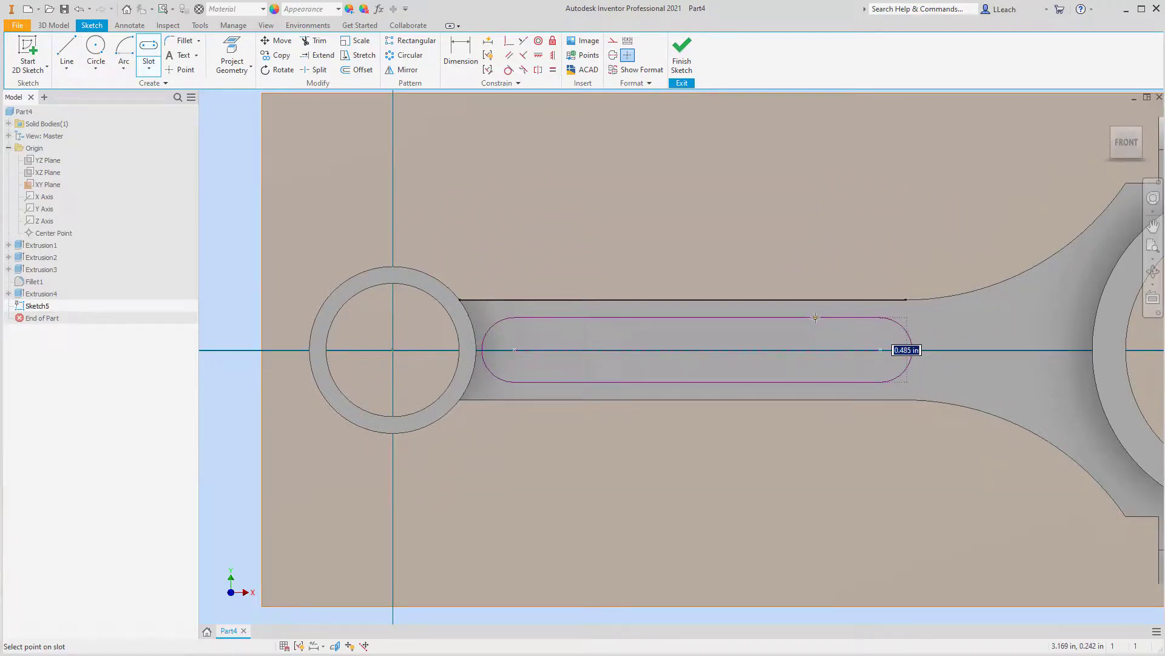
pyautogui.write('.5')
pyautogui.press('Return')
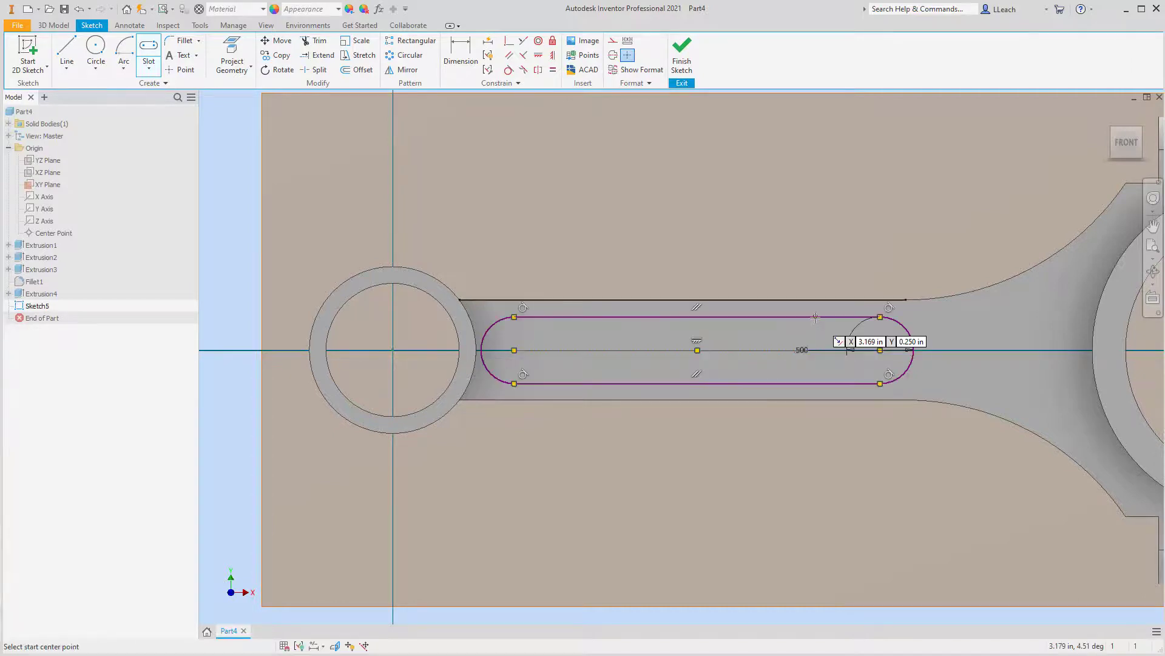
# Step: Dimension the distance between the slot's two end centers as 3 in
pyautogui.click(464, 63)
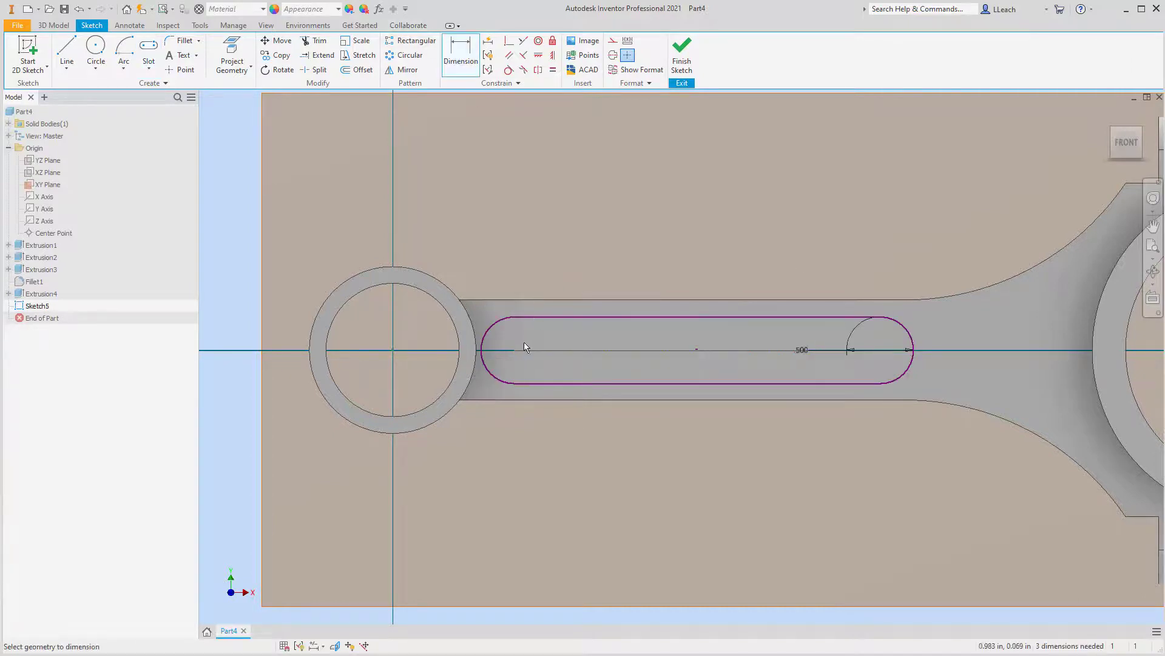
pyautogui.click(514, 350)
pyautogui.click(879, 351)
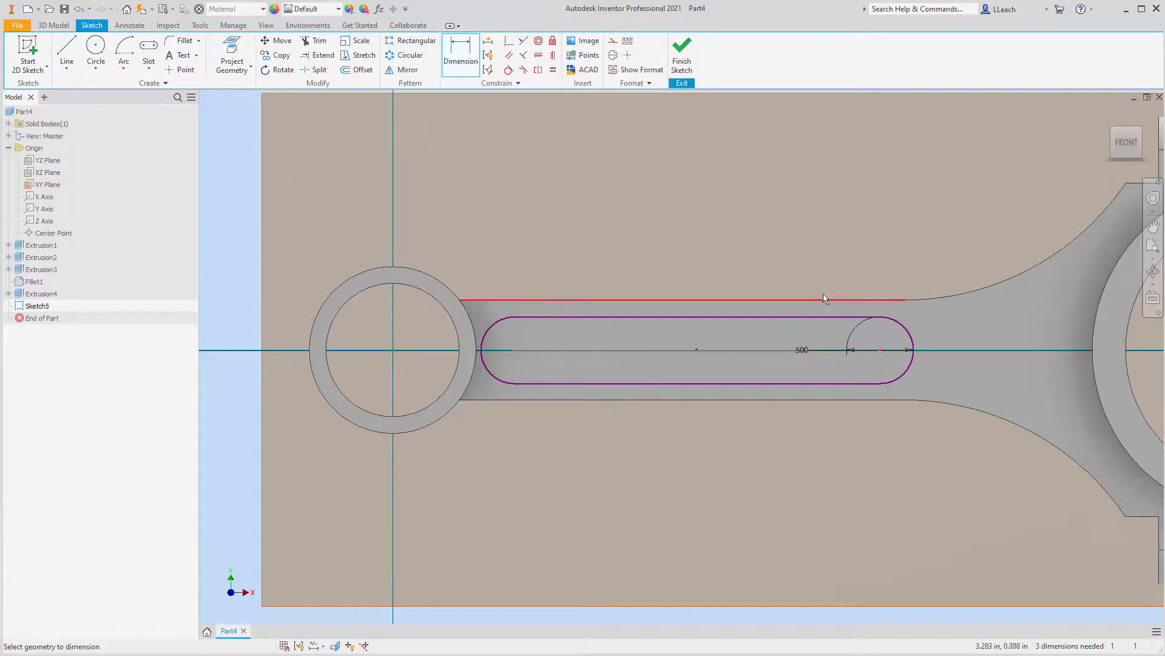
pyautogui.click(728, 250)
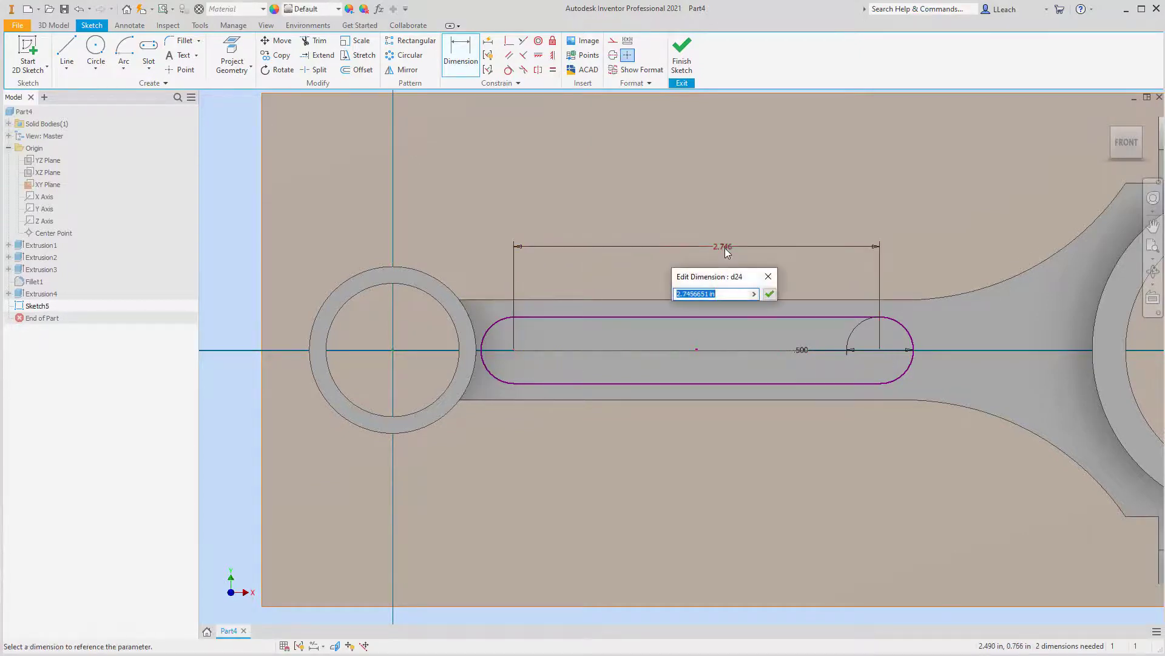
pyautogui.write('3')
pyautogui.click(770, 294)
# Step: Dimension the slot center nearest the half-ring 2 in from the half-ring's flat end edge
pyautogui.scroll(-3, 861, 274)
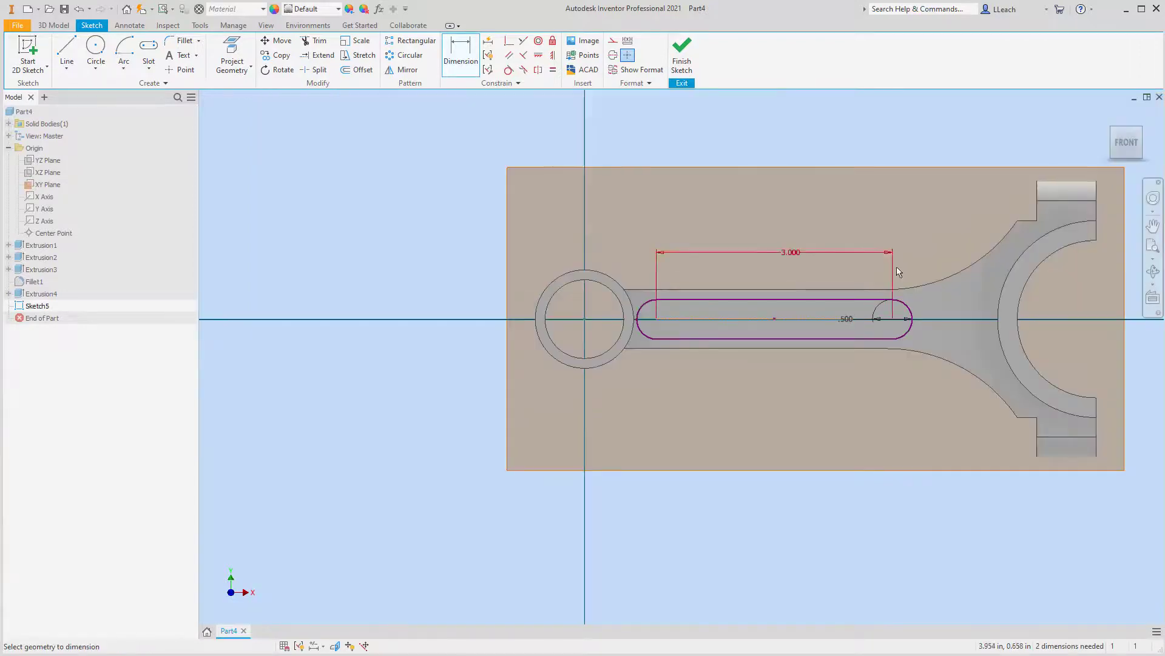
pyautogui.moveTo(893, 266); pyautogui.dragTo(716, 254, button='middle')
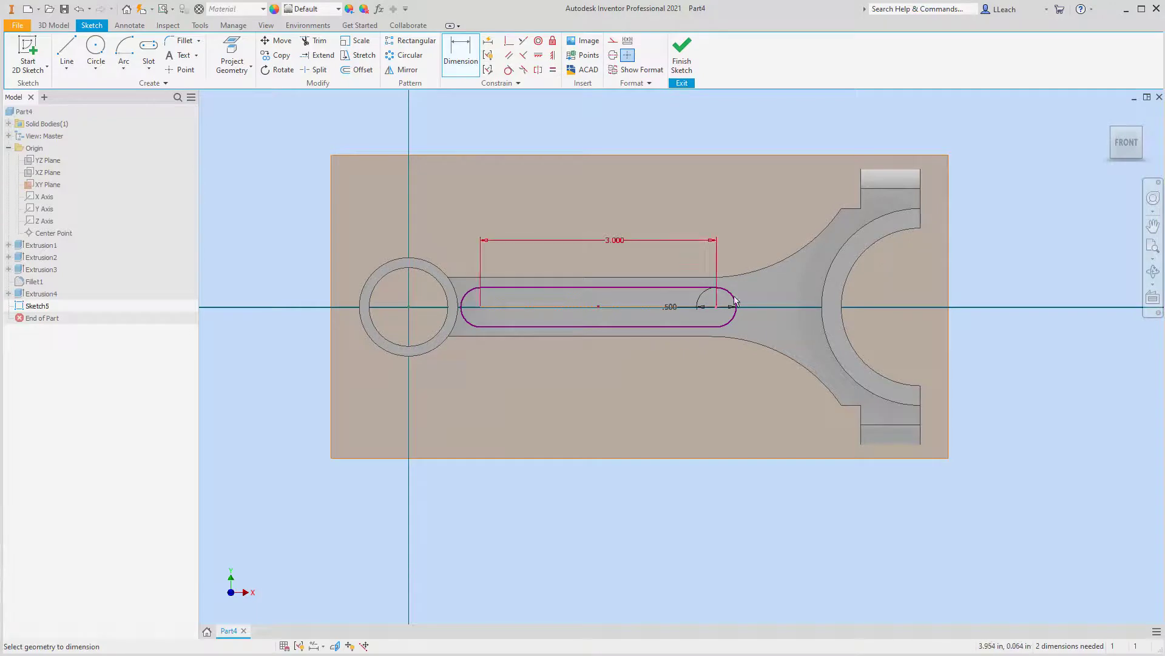
pyautogui.click(920, 203)
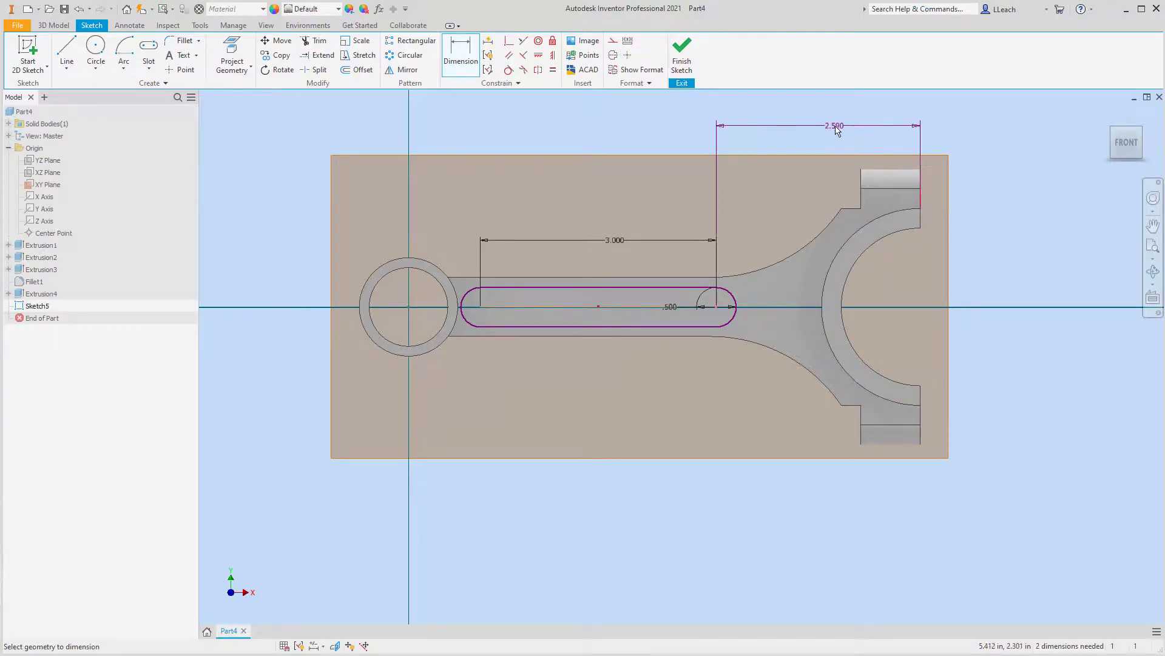
pyautogui.click(836, 131)
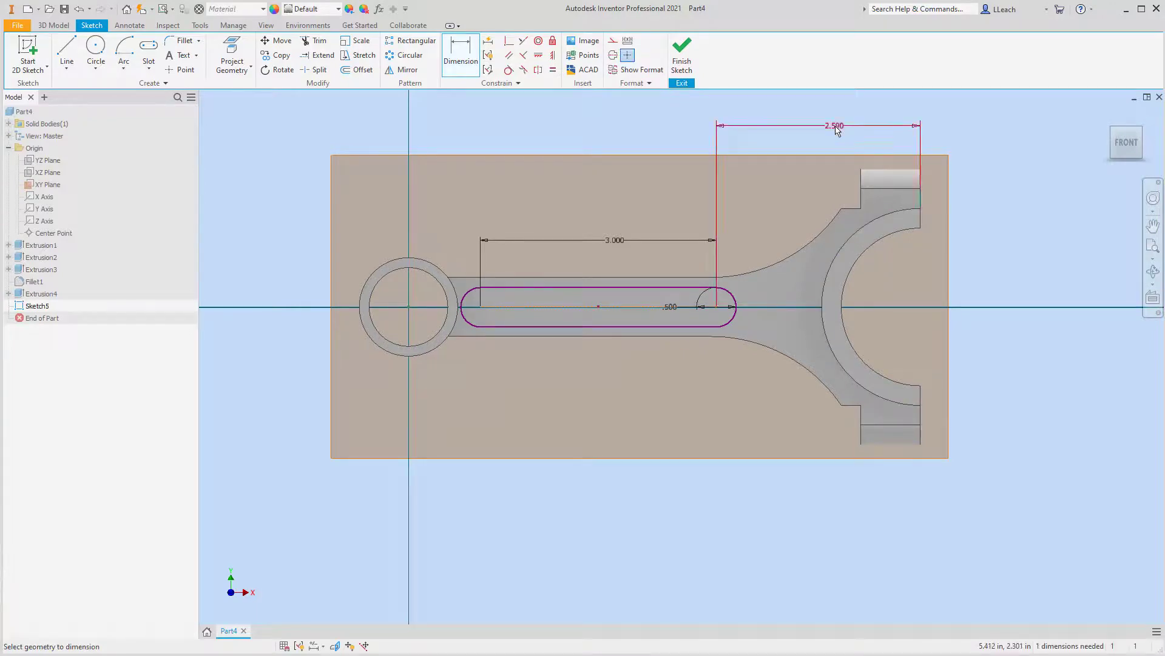
pyautogui.write('2')
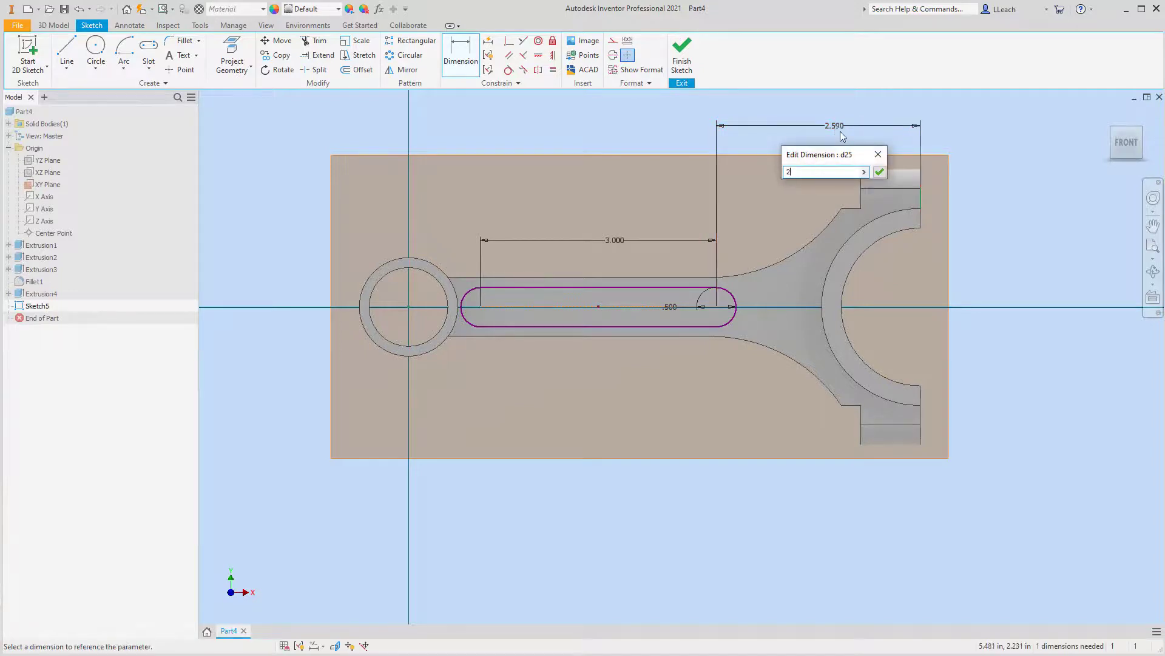
pyautogui.click(880, 172)
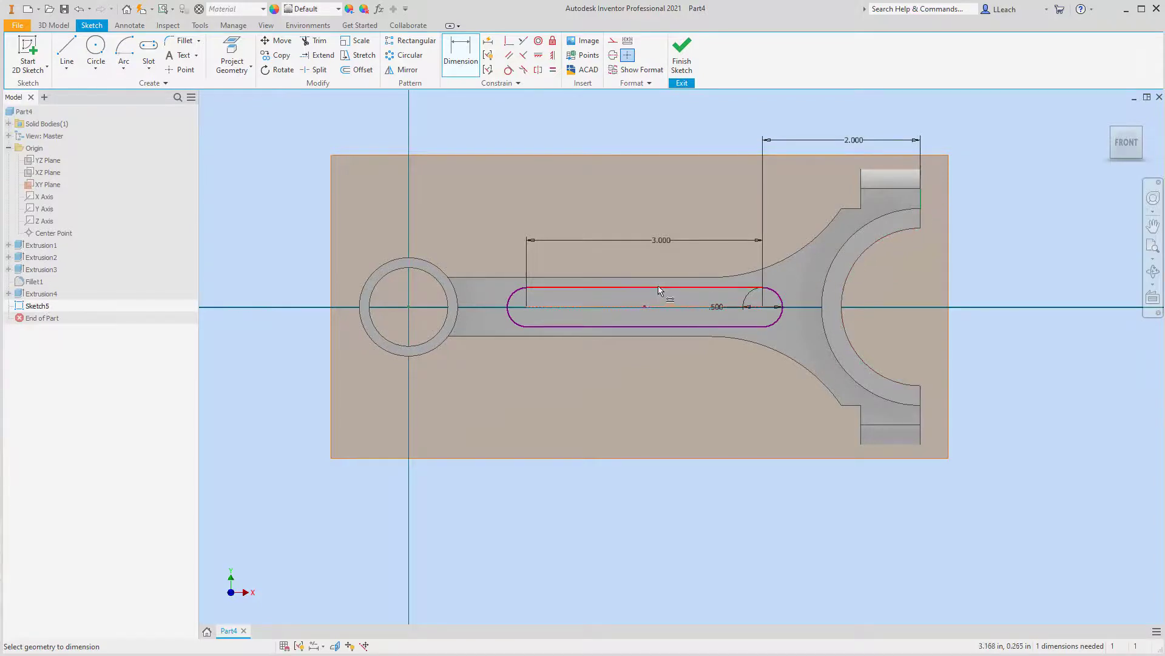
# Step: Finish the sketch and cut the slot profile 0.125 in deep into the arm with Extrude
pyautogui.scroll(2, 659, 289)
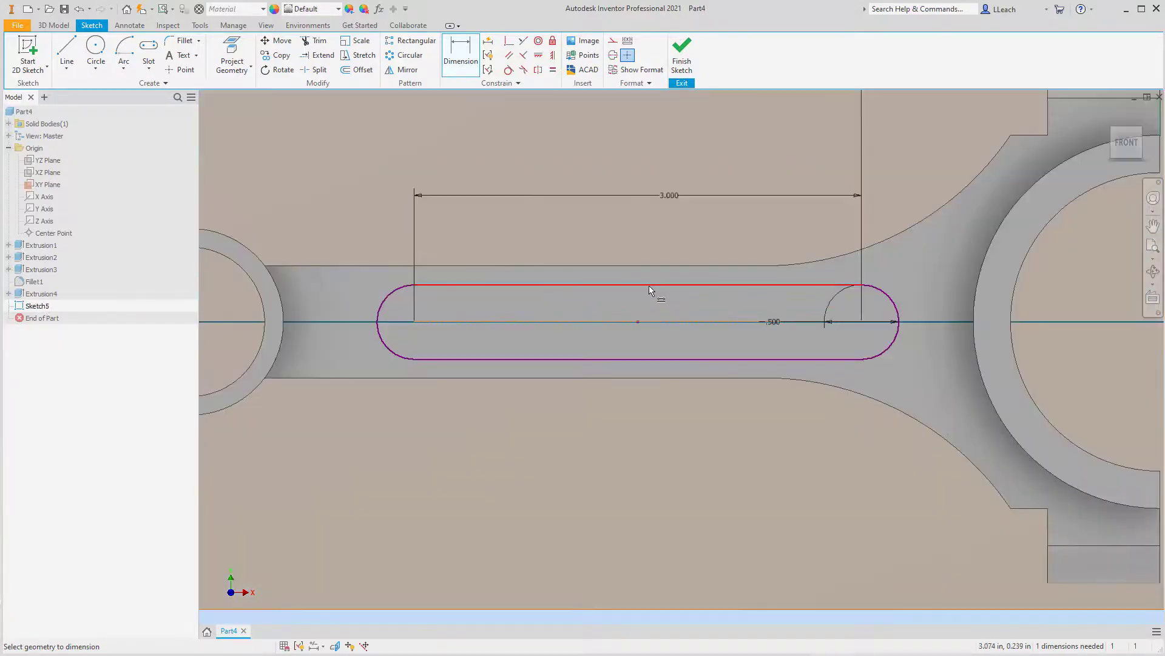
pyautogui.scroll(-4, 650, 285)
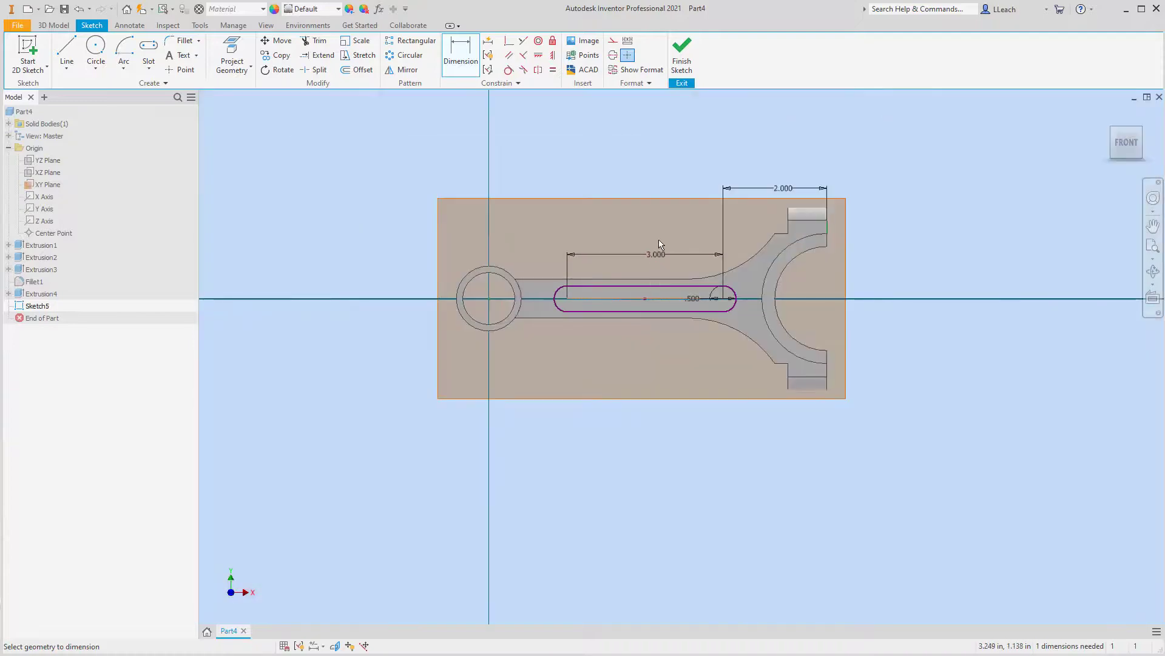
pyautogui.scroll(1, 645, 262)
pyautogui.scroll(-2, 684, 234)
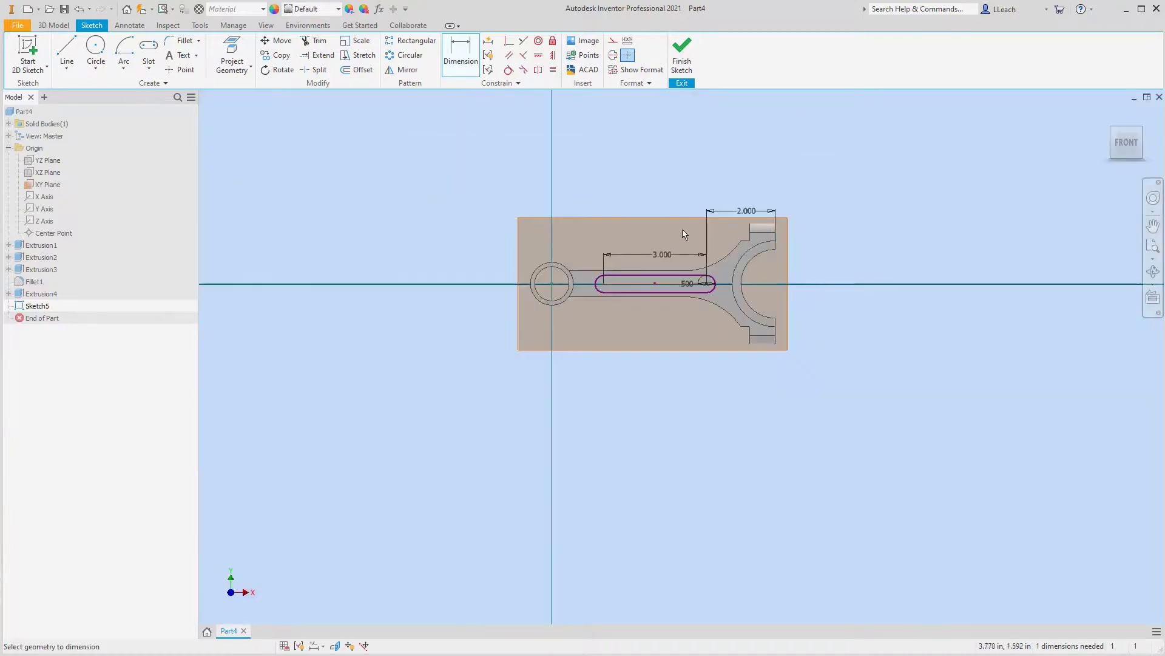
pyautogui.scroll(3, 686, 224)
pyautogui.click(682, 56)
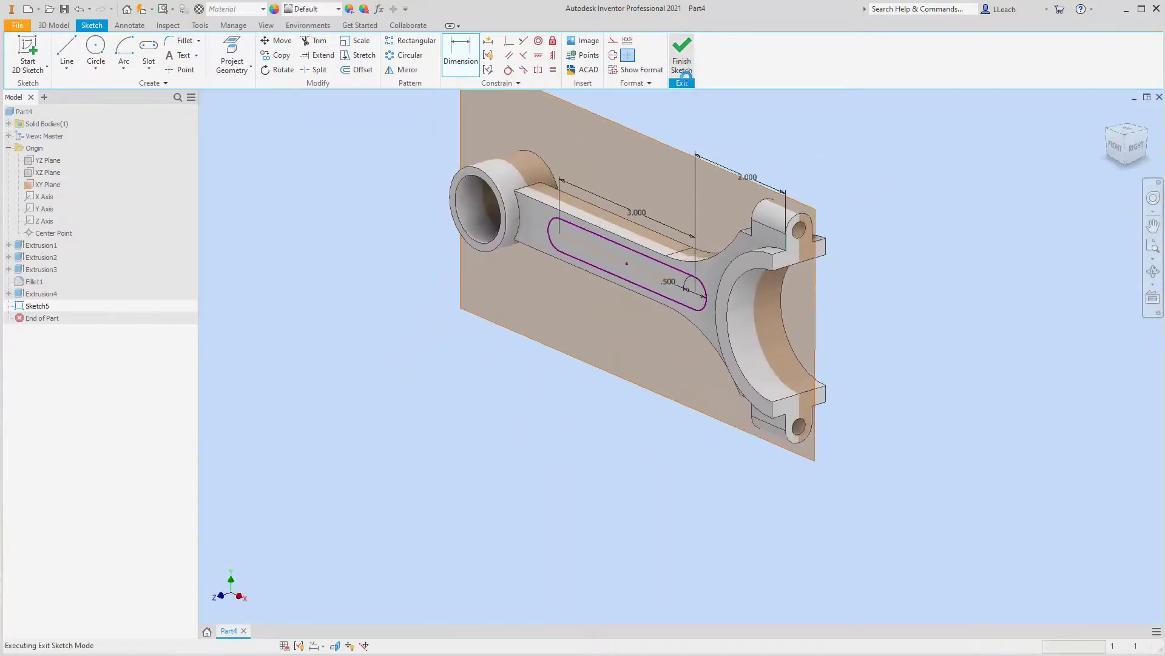
pyautogui.click(67, 51)
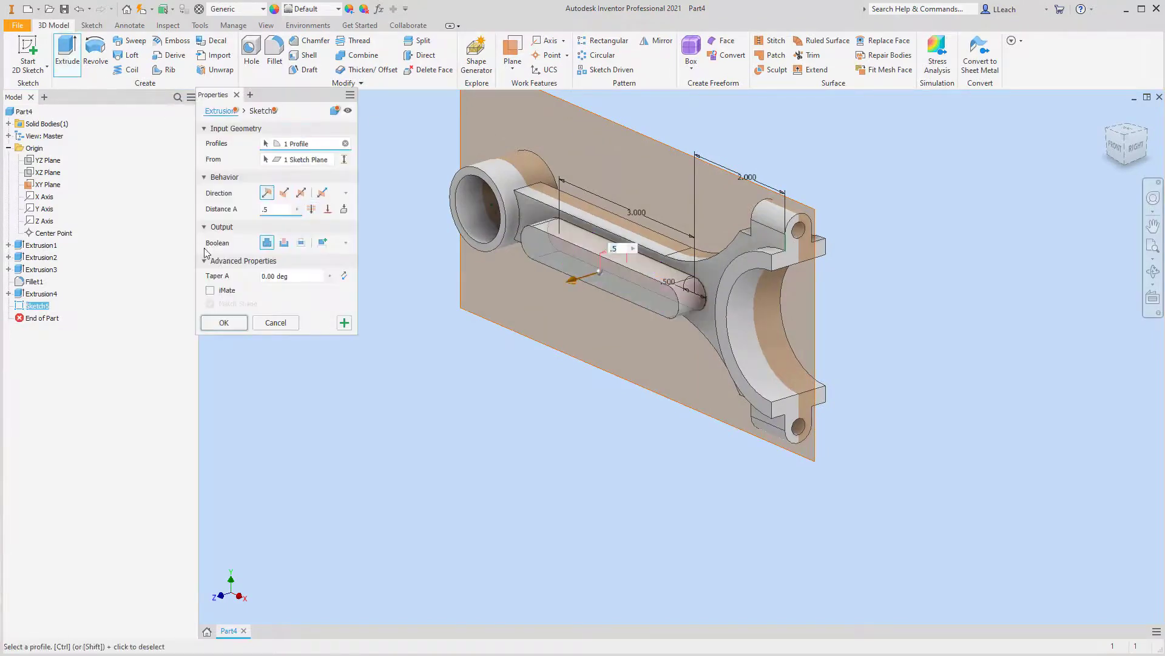
pyautogui.click(284, 242)
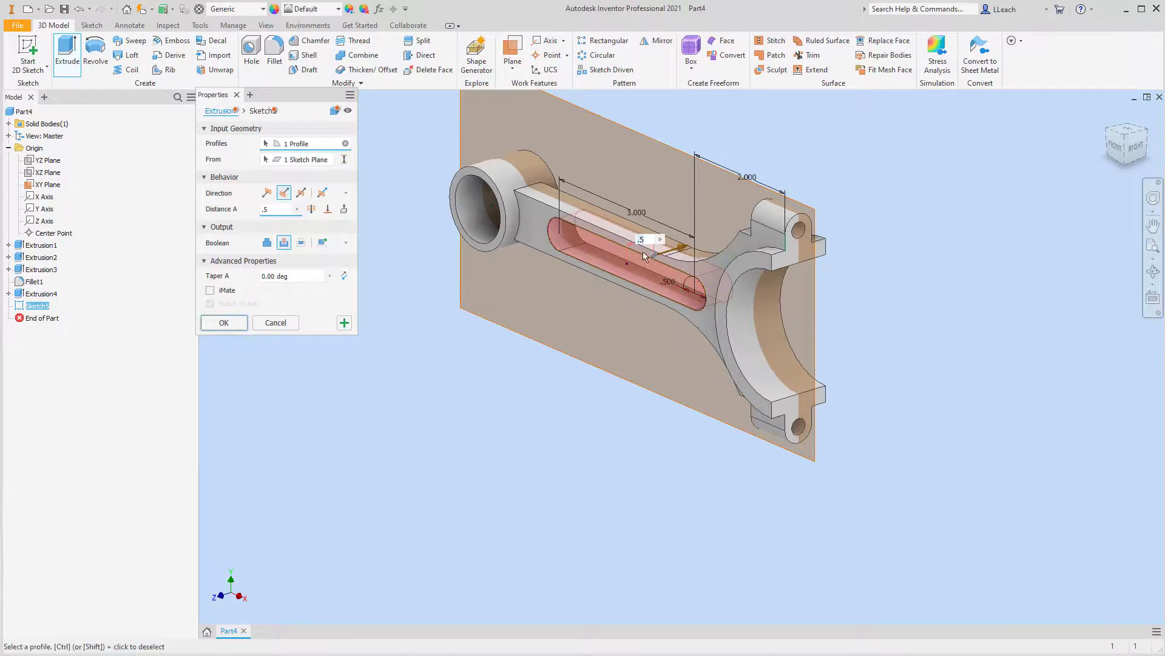
pyautogui.write('.125')
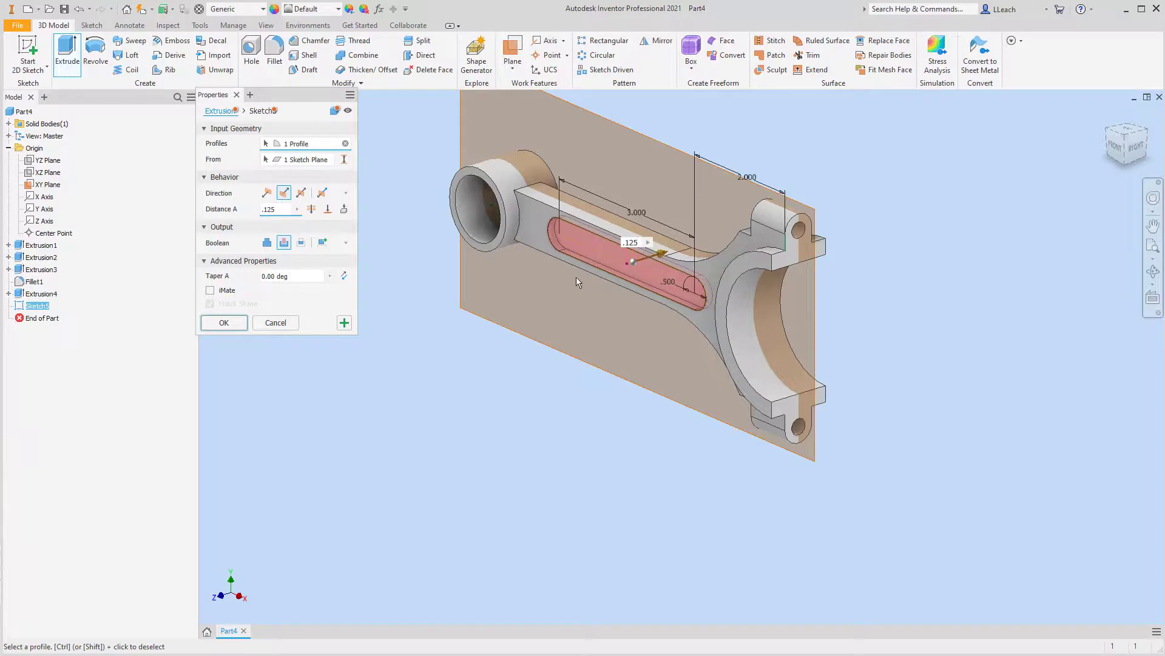
pyautogui.click(224, 323)
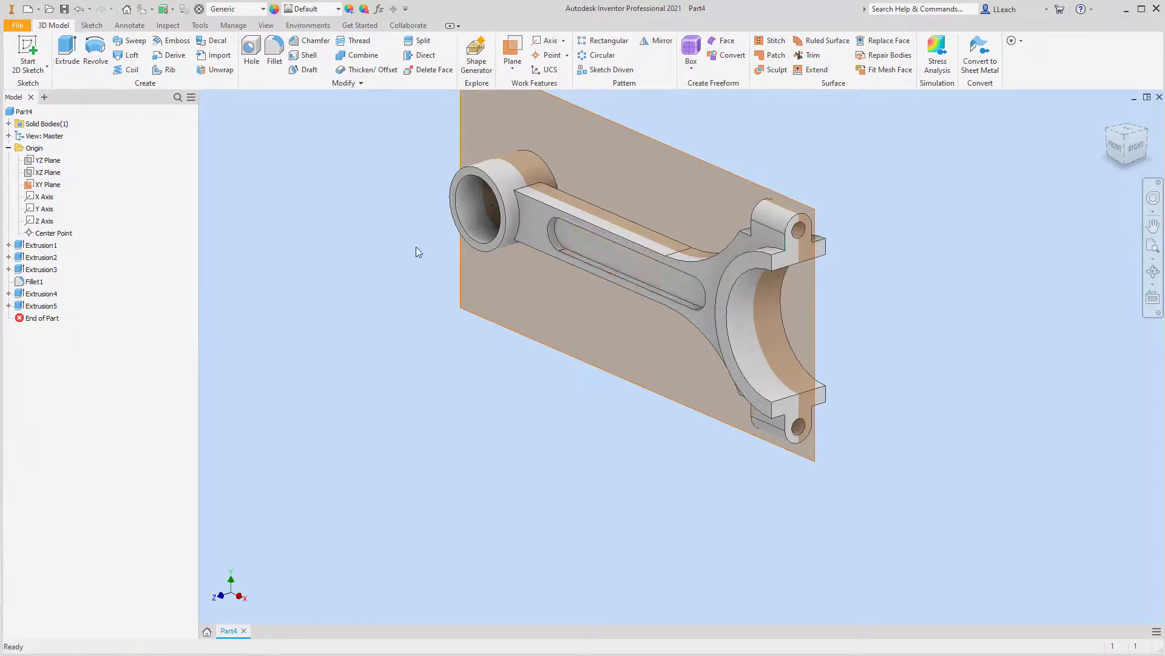
pyautogui.scroll(-6, 618, 187)
pyautogui.scroll(5, 656, 222)
pyautogui.moveTo(694, 204); pyautogui.dragTo(626, 256, button='middle')
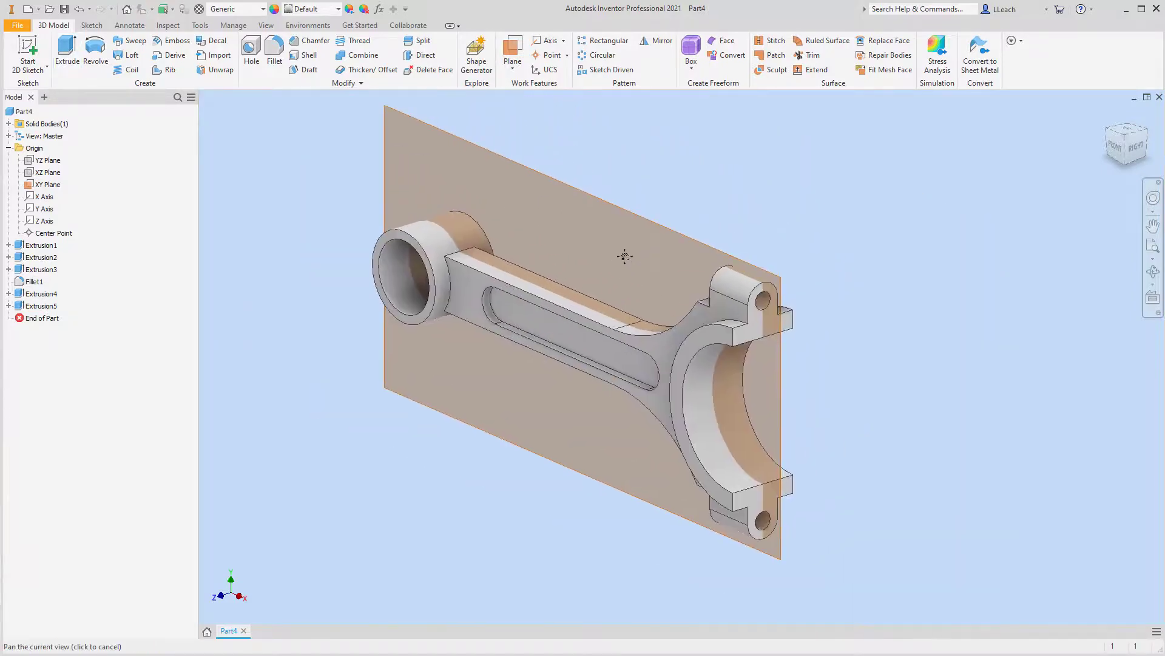
pyautogui.scroll(4, 630, 247)
pyautogui.scroll(-6, 628, 246)
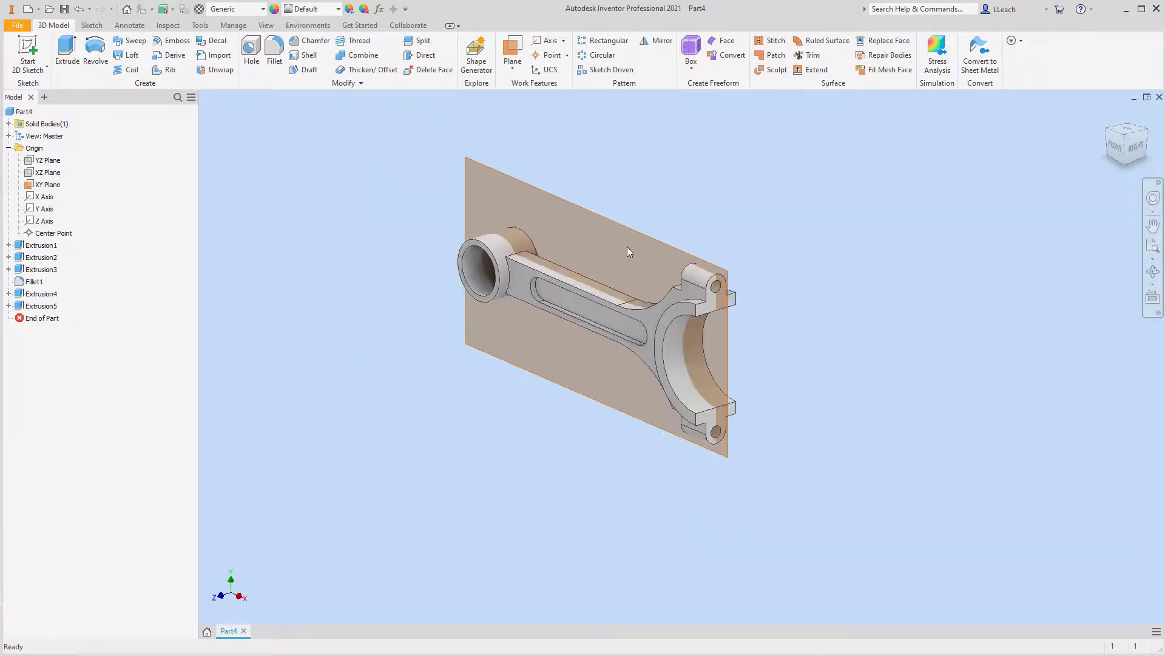
# Step: Mirror the recessed slot cut about the XY Plane to the opposite face of the arm
pyautogui.scroll(4, 625, 246)
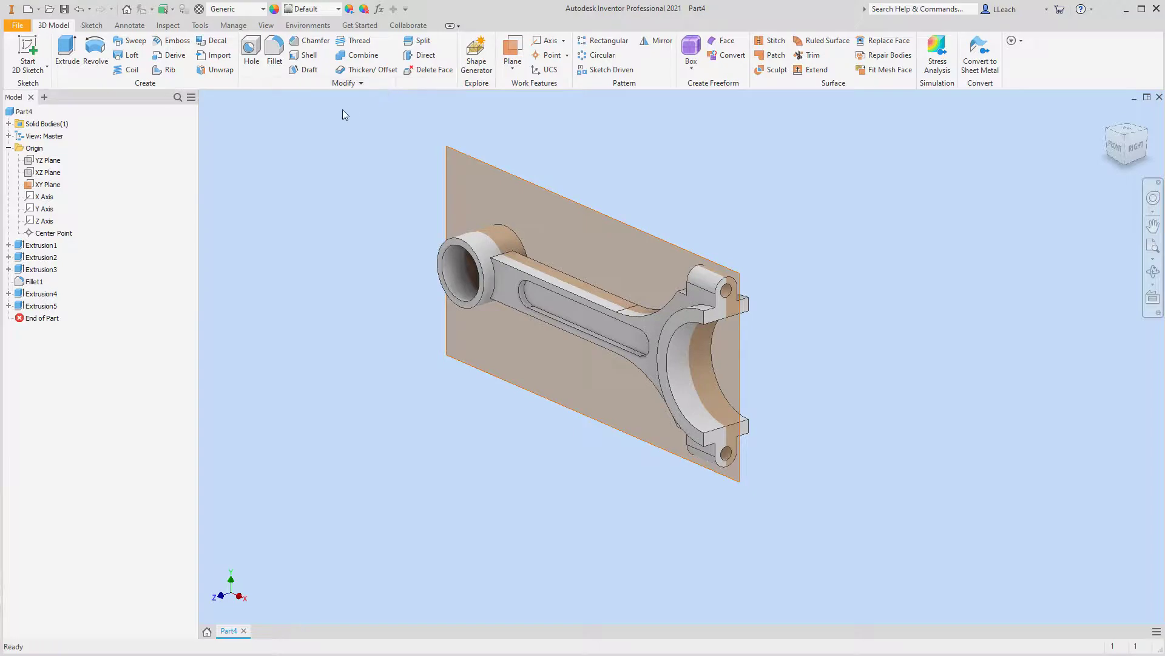
pyautogui.click(658, 41)
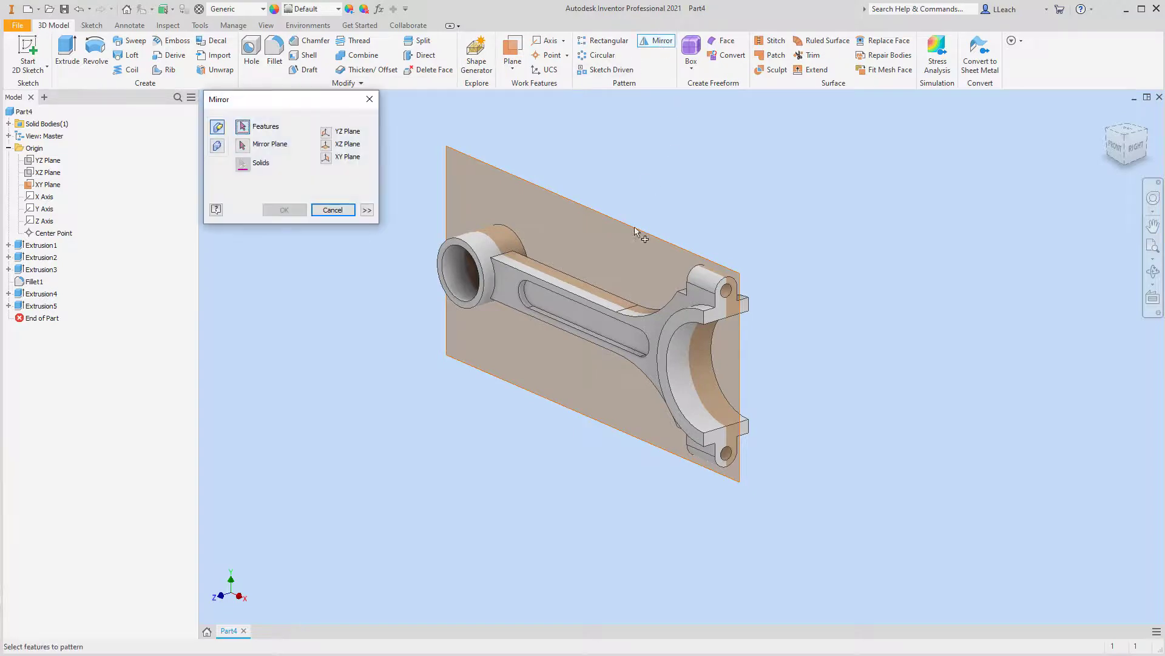
pyautogui.click(526, 299)
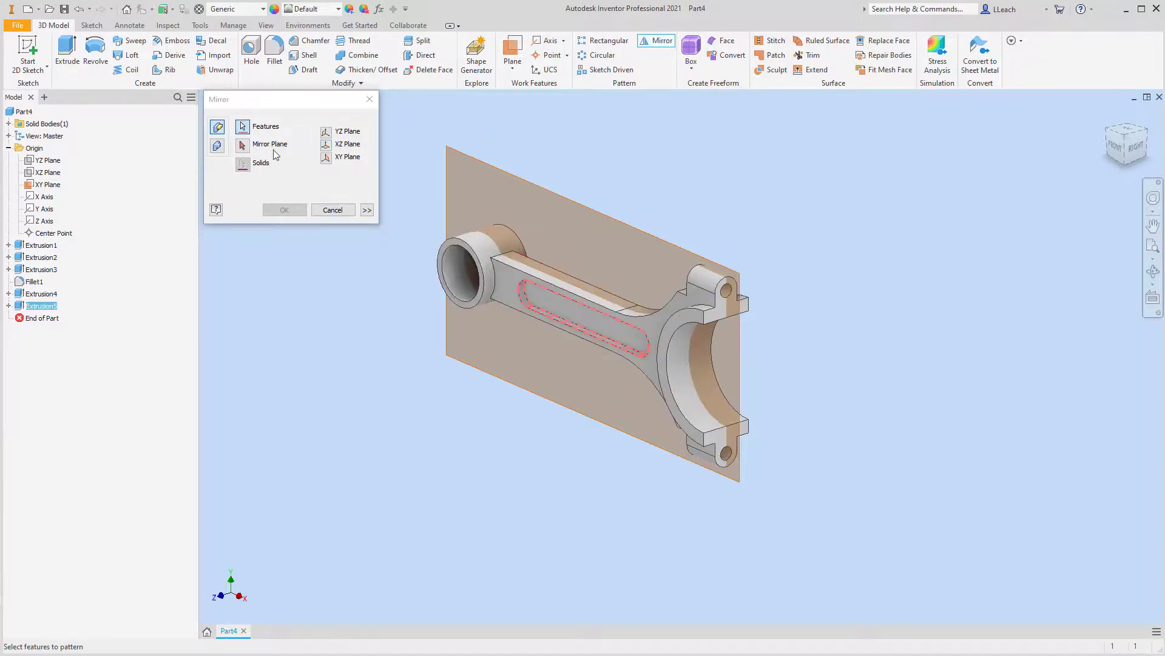
pyautogui.click(243, 146)
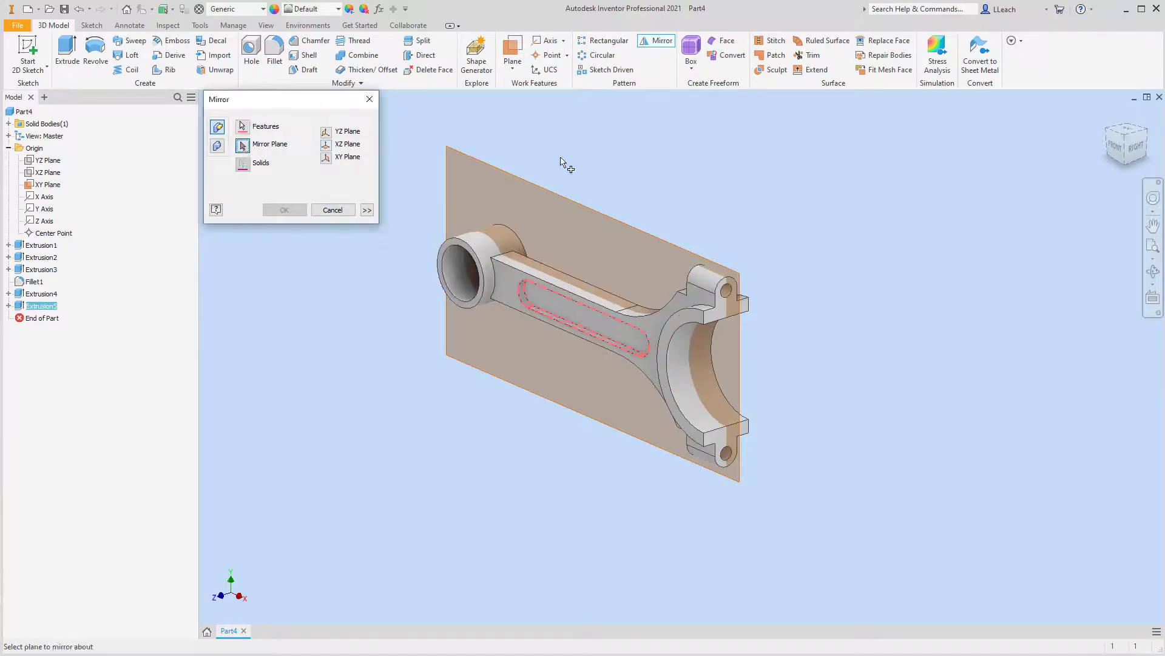
pyautogui.click(579, 206)
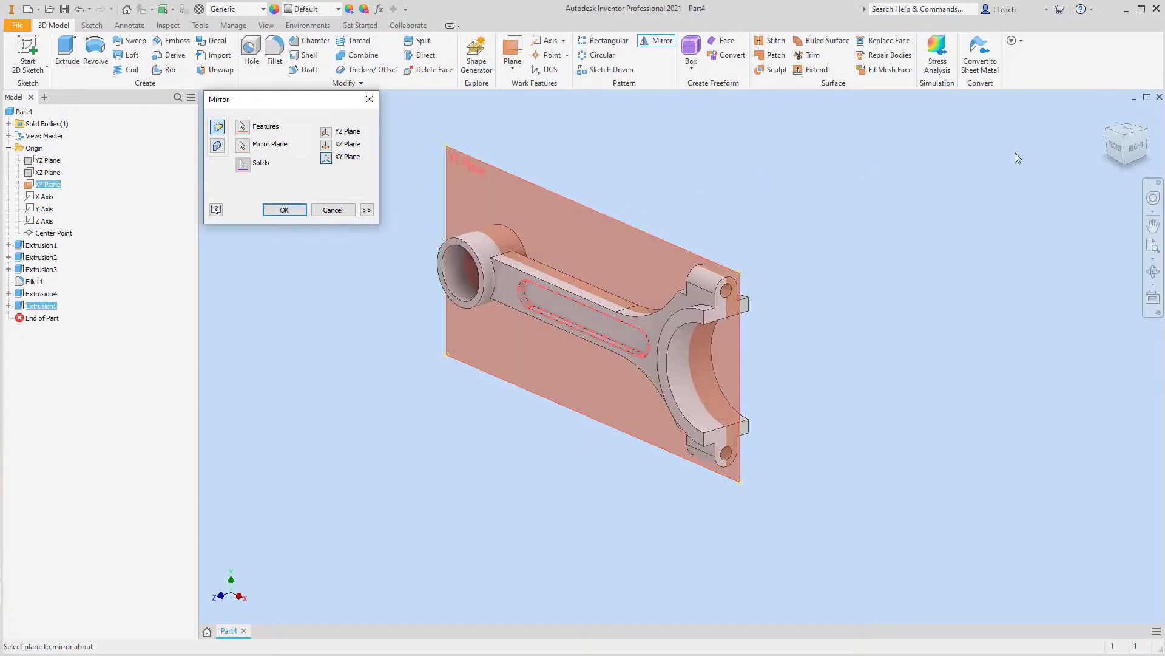
pyautogui.click(1149, 137)
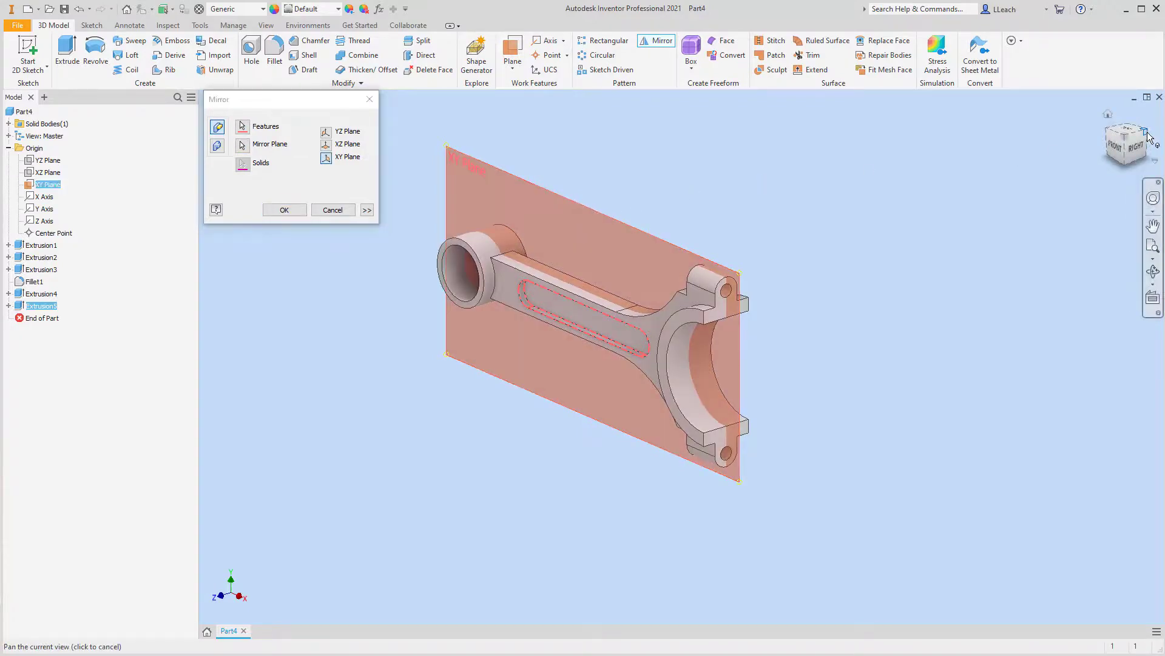
pyautogui.click(284, 209)
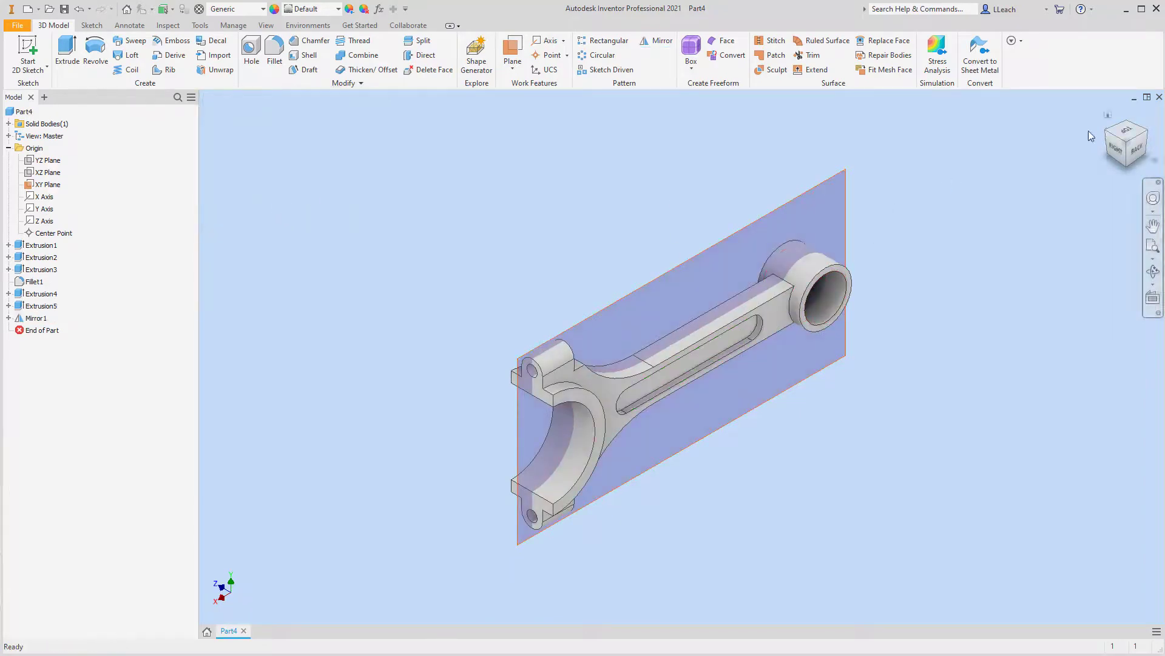
pyautogui.click(1107, 116)
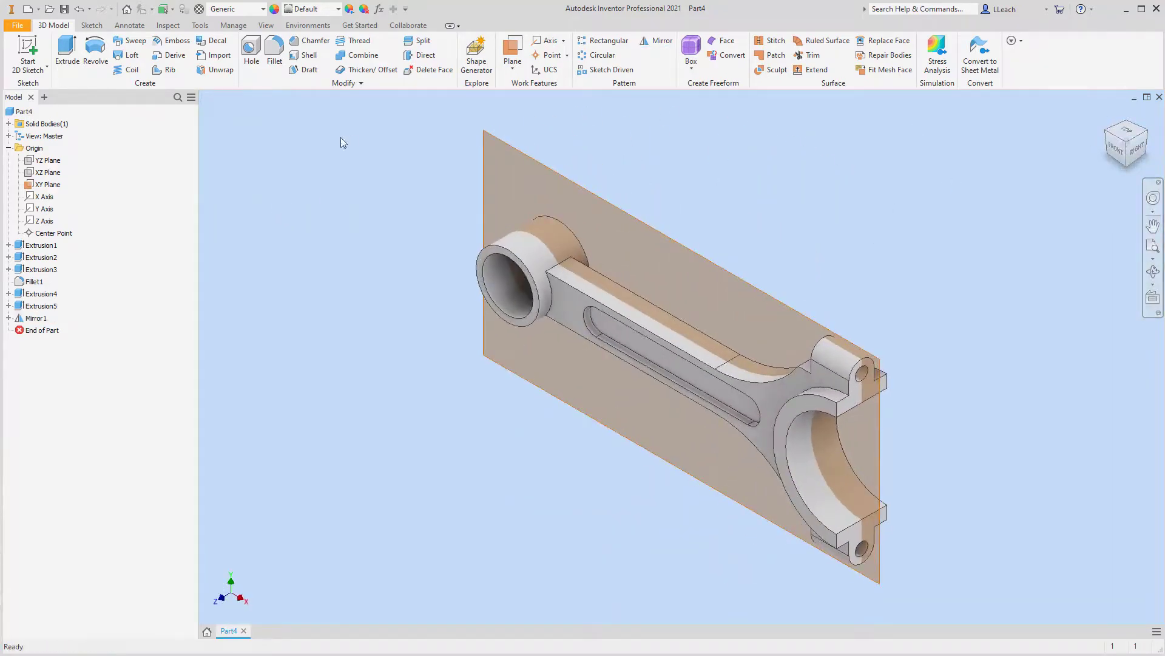
# Step: Turn off the visibility of the origin XY Plane and return to the home view
pyautogui.click(48, 185)
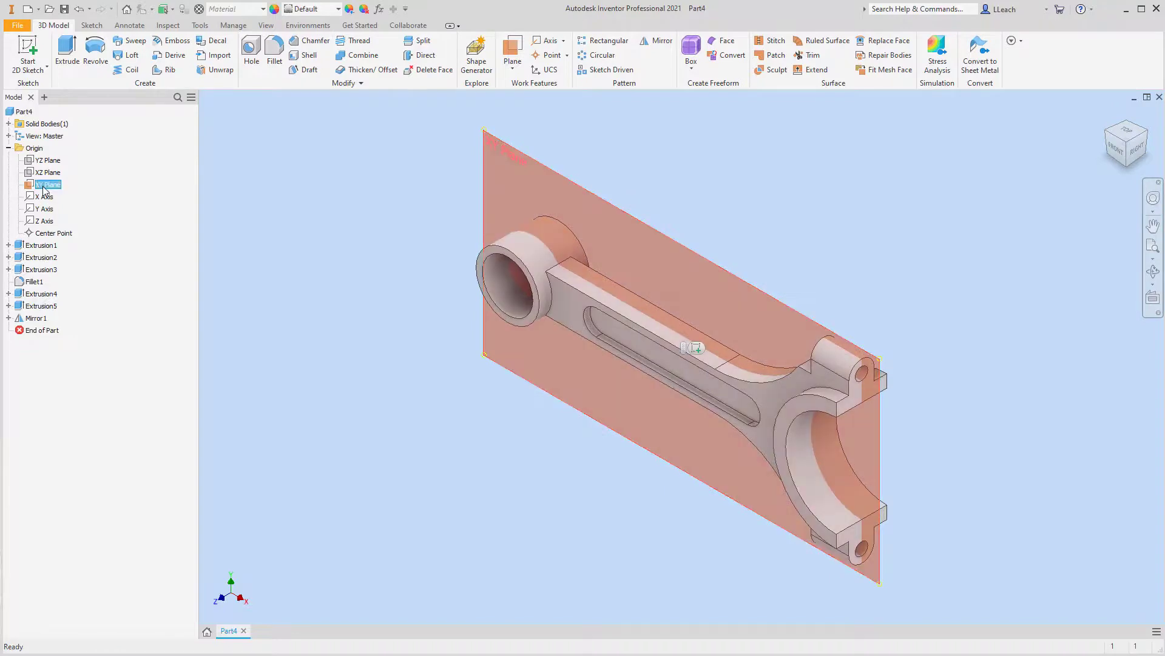
pyautogui.rightClick(44, 186)
pyautogui.click(66, 262)
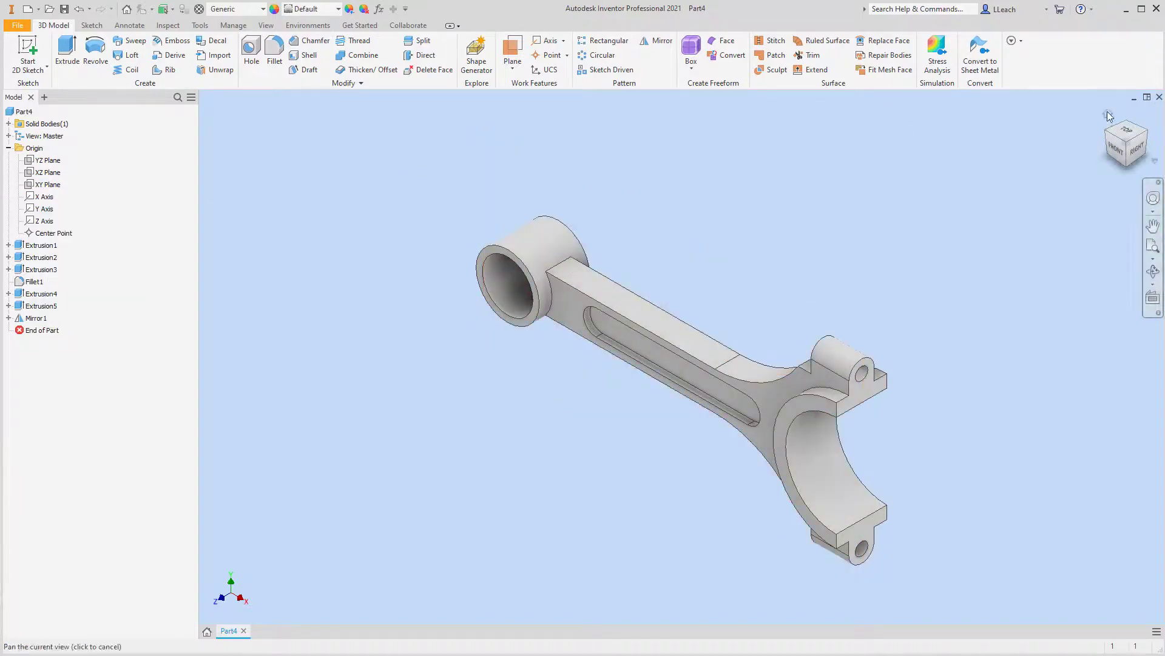
pyautogui.click(1107, 111)
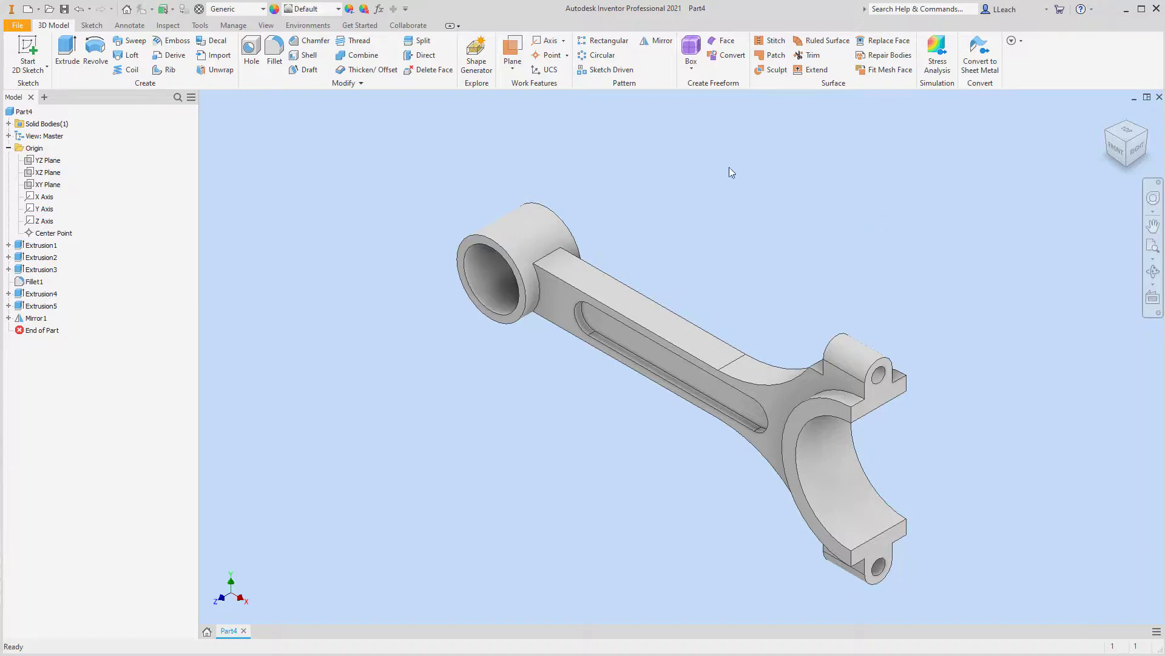
# Step: Assign Steel, Carbon from the Inventor Material Library as the part's material
pyautogui.click(263, 9)
pyautogui.scroll(-5, 279, 130)
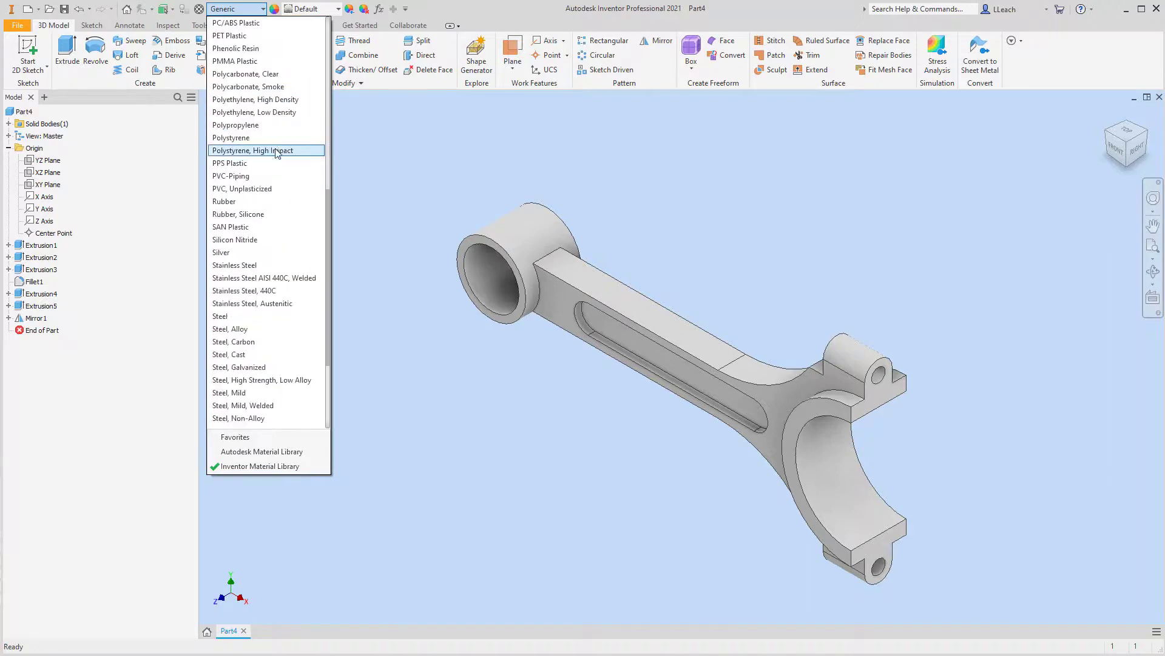
pyautogui.click(234, 342)
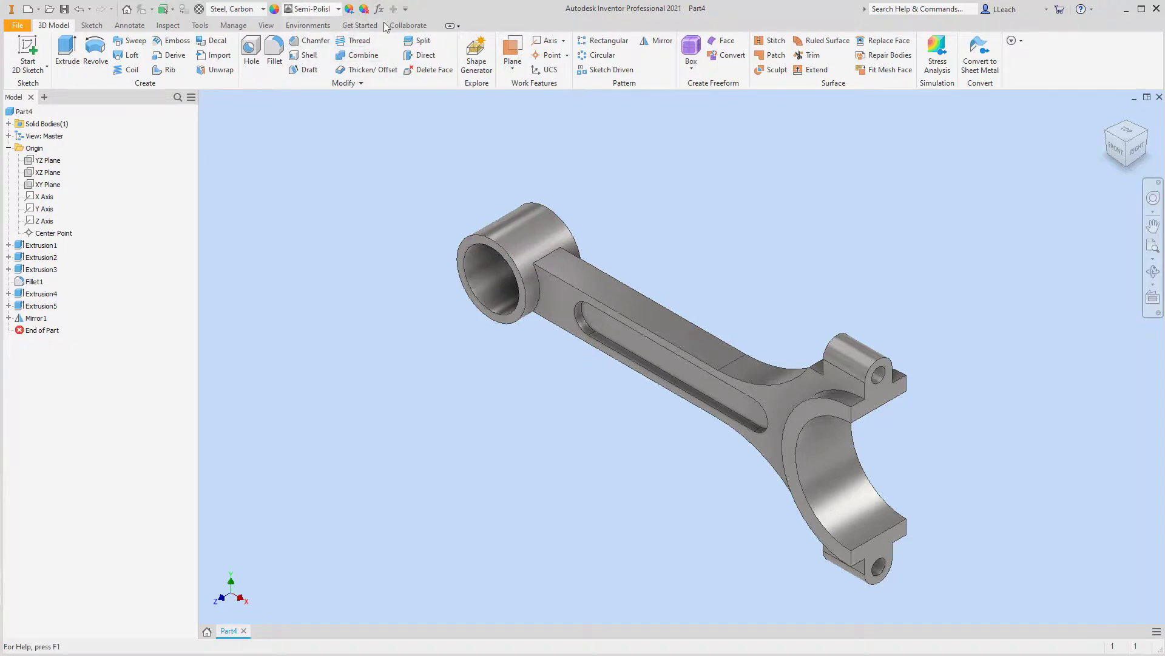
# Step: Change the visual style used to display the connecting rod model
pyautogui.click(270, 29)
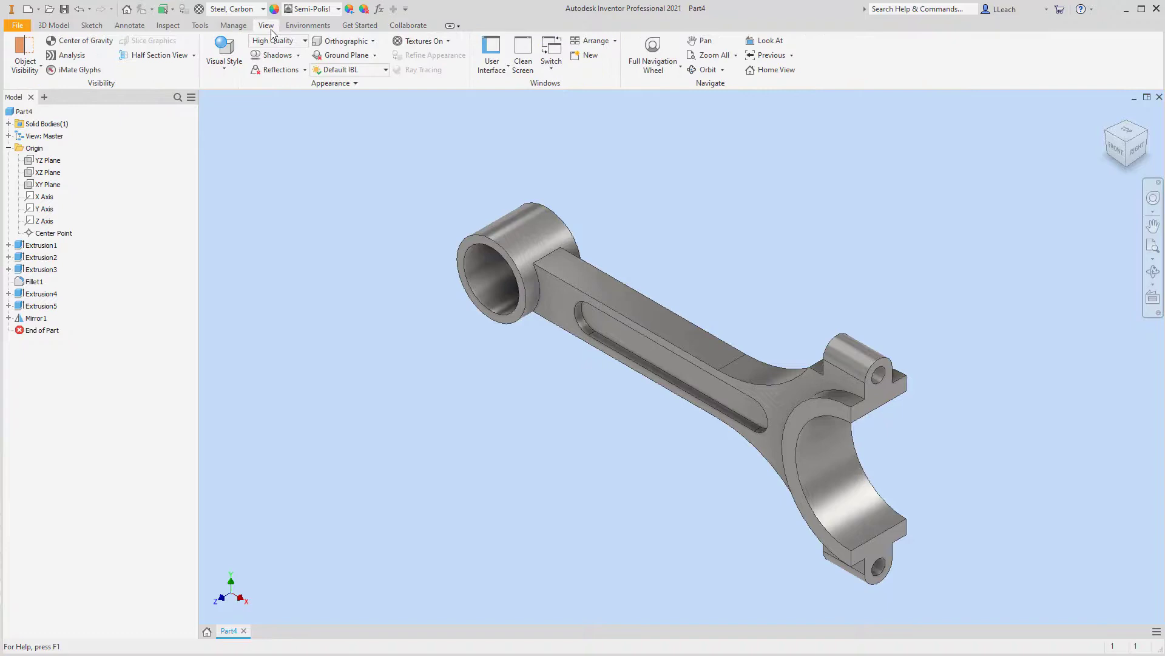
pyautogui.click(225, 51)
pyautogui.click(255, 111)
# Step: Save the part as CONNECTING ROD2 in the Parametric-Modeling2 folder, keeping the Autodesk Inventor Parts (*.ipt) format
pyautogui.click(15, 27)
pyautogui.click(28, 129)
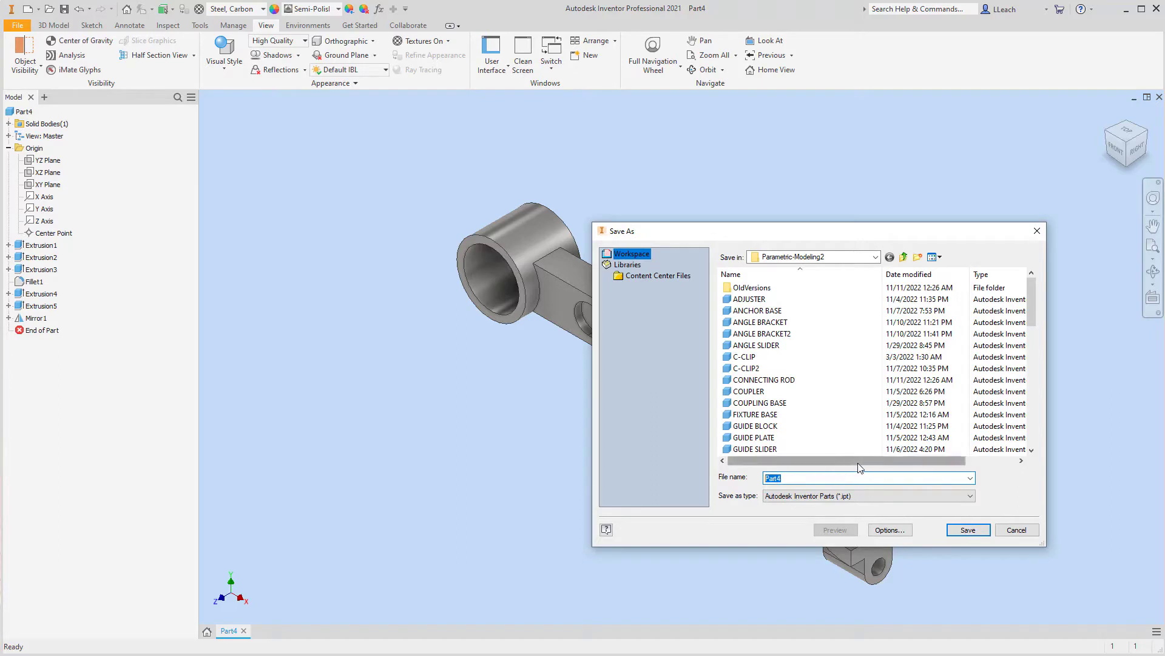
pyautogui.write('CONNECTING')
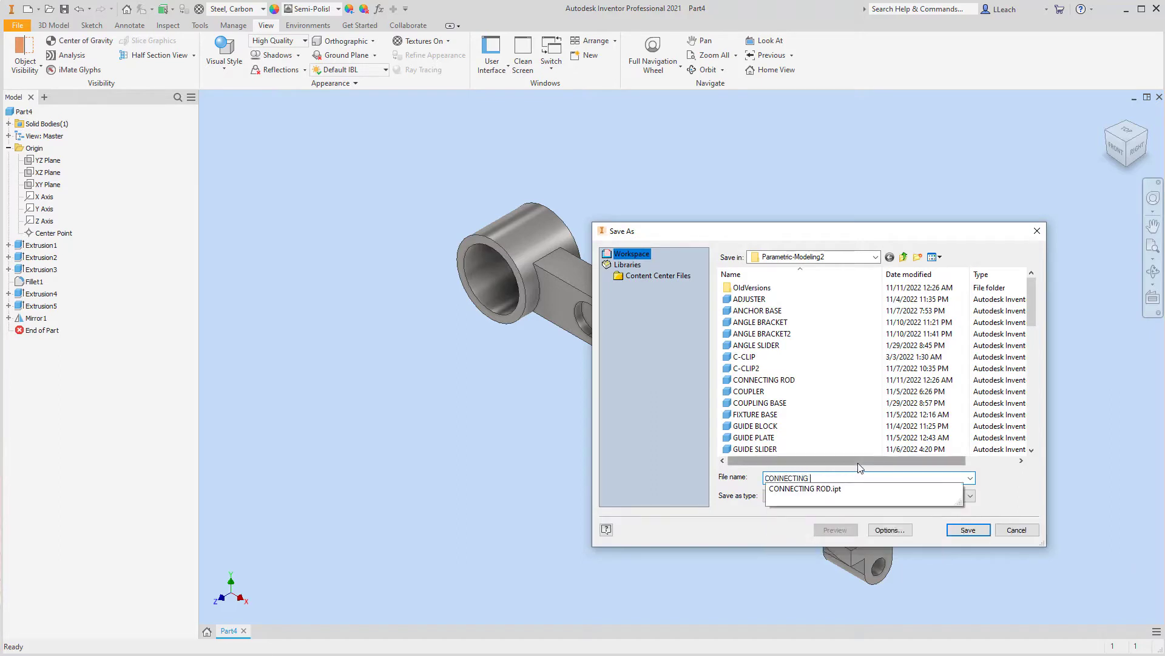
pyautogui.write(' ROD')
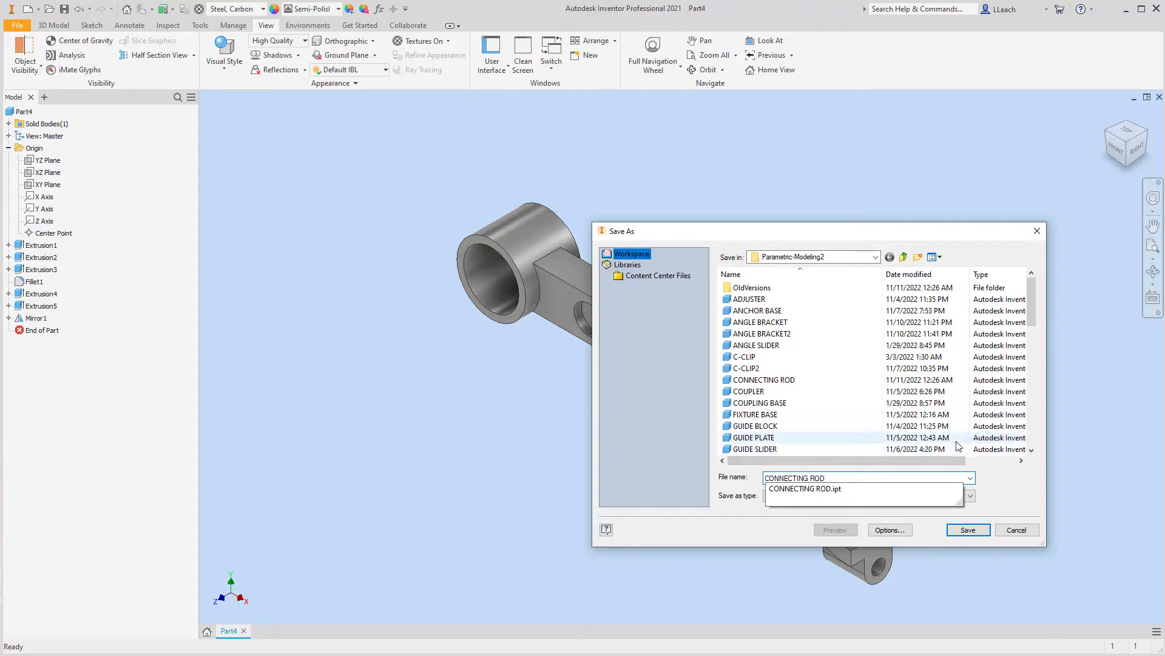
pyautogui.write('2')
pyautogui.click(971, 531)
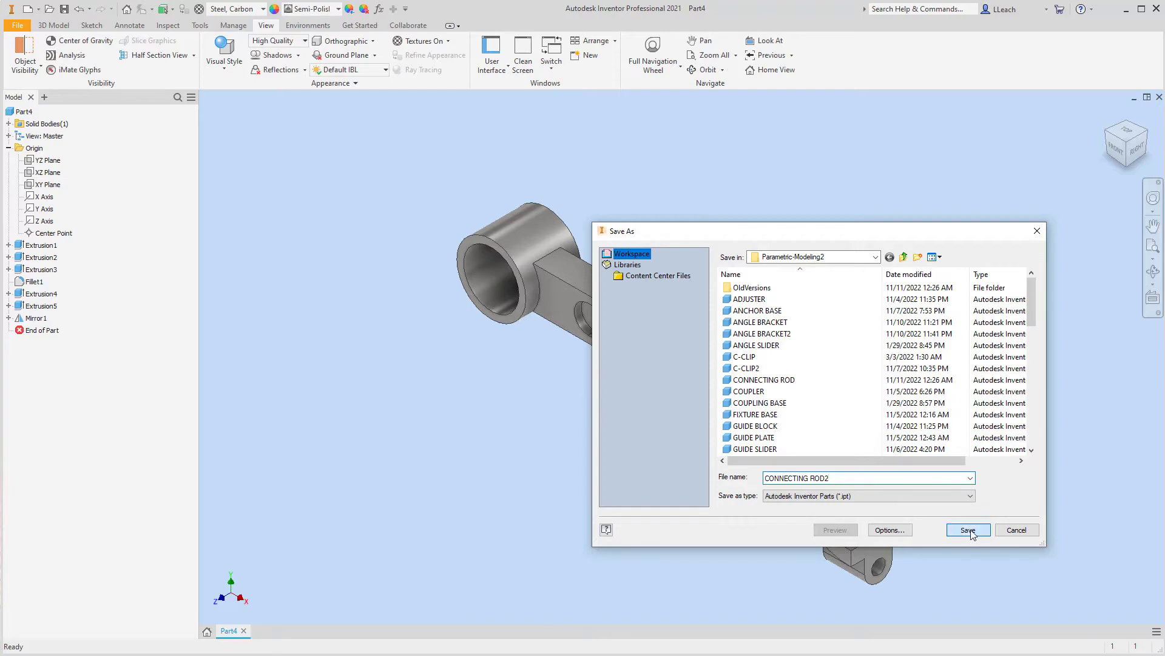